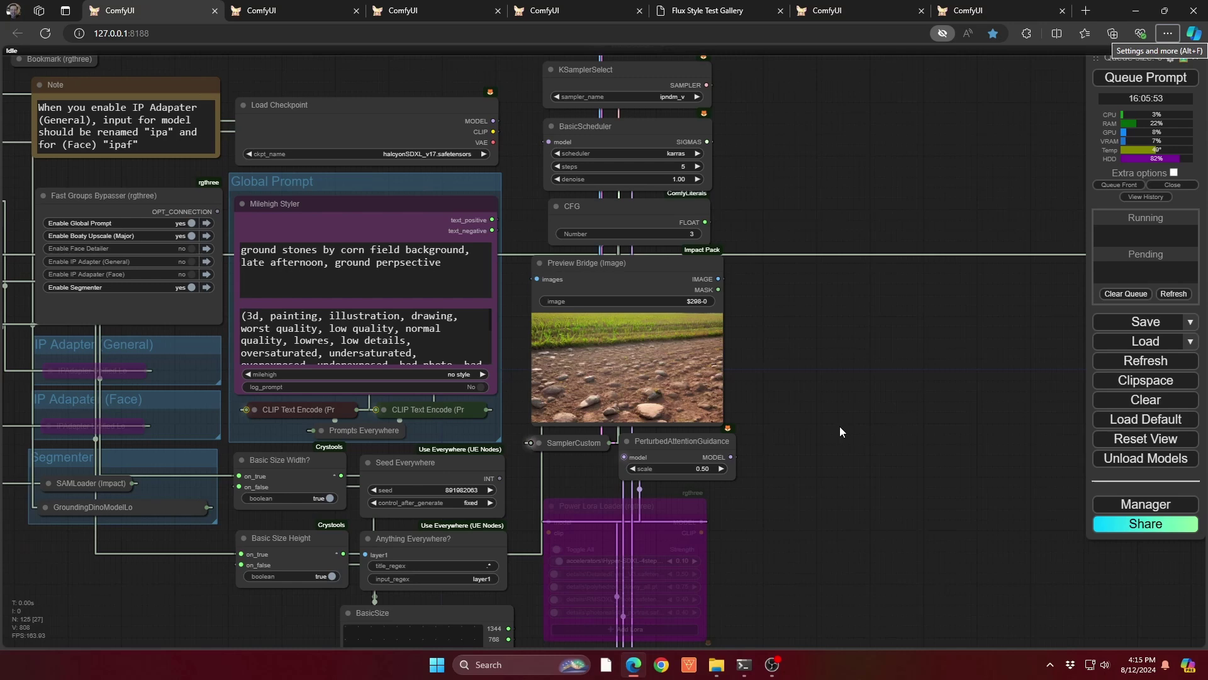
Pan down to the ninja nodes and zoom in on the 8-step karras scheduler
{"action": "left_click_drag", "start_coordinate": [810, 433], "coordinate": [792, 295]}
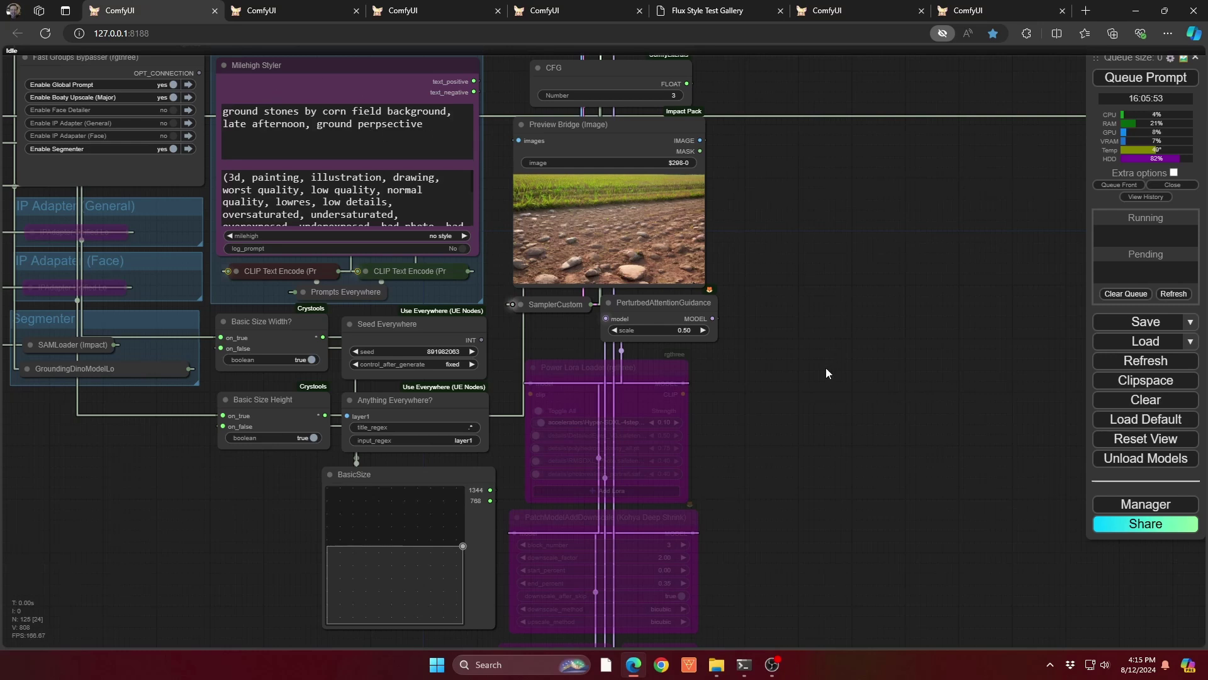
{"action": "left_click_drag", "start_coordinate": [762, 417], "coordinate": [757, 387]}
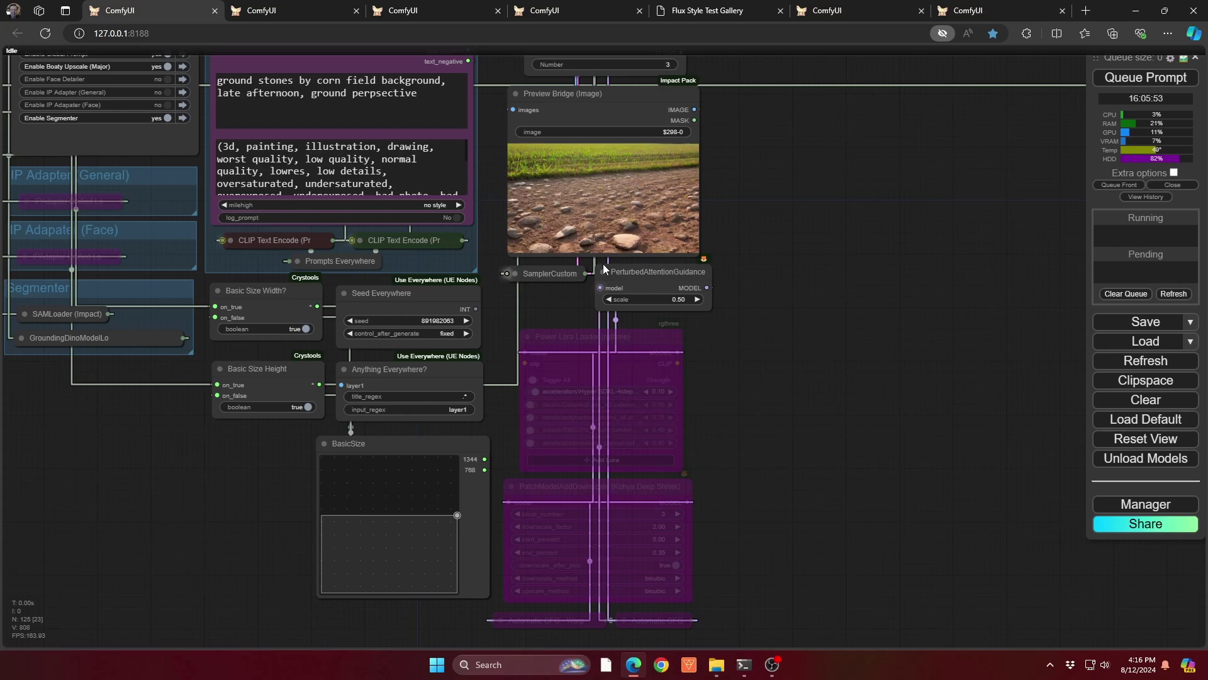
{"action": "left_click_drag", "start_coordinate": [753, 545], "coordinate": [994, 249]}
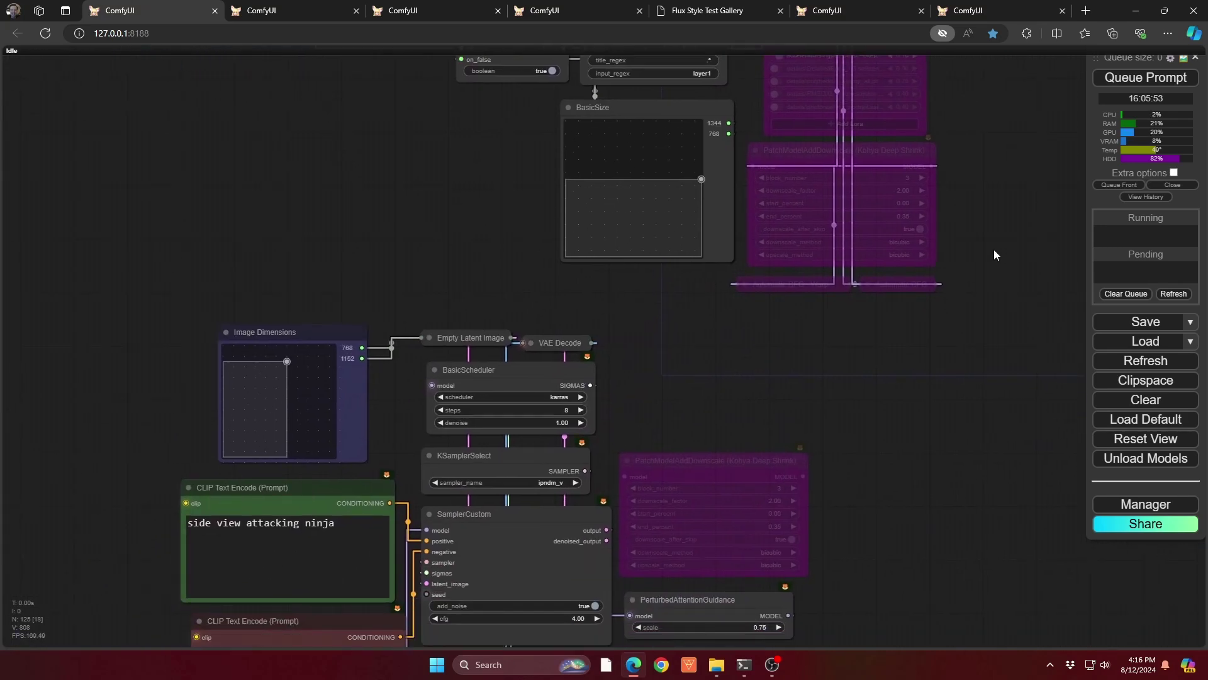
{"action": "left_click_drag", "start_coordinate": [810, 428], "coordinate": [883, 190]}
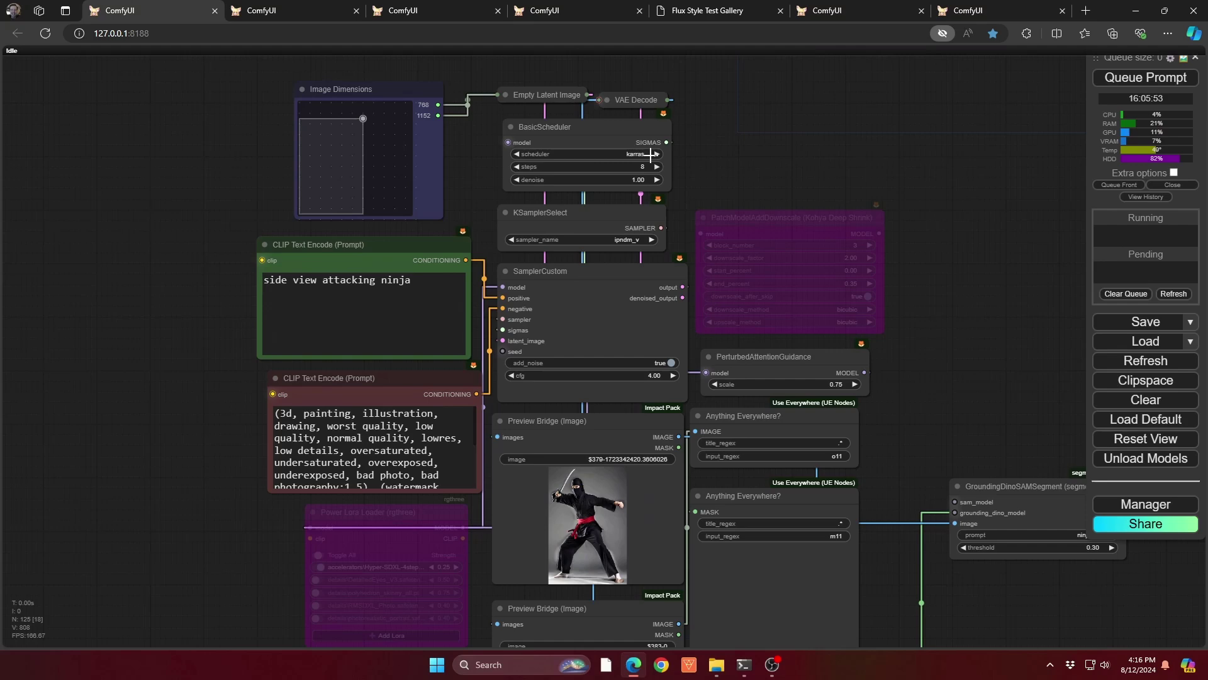
{"action": "scroll", "coordinate": [653, 155], "scroll_direction": "up", "scroll_amount": 10}
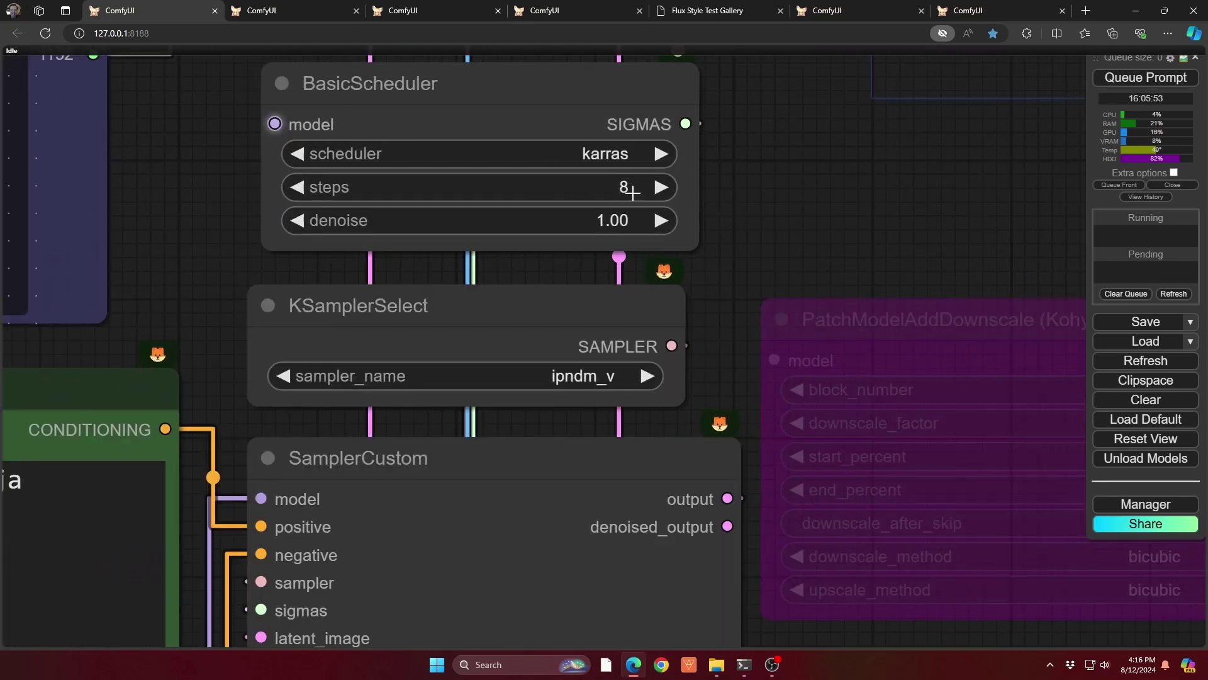
{"action": "scroll", "coordinate": [727, 188], "scroll_direction": "down", "scroll_amount": 10}
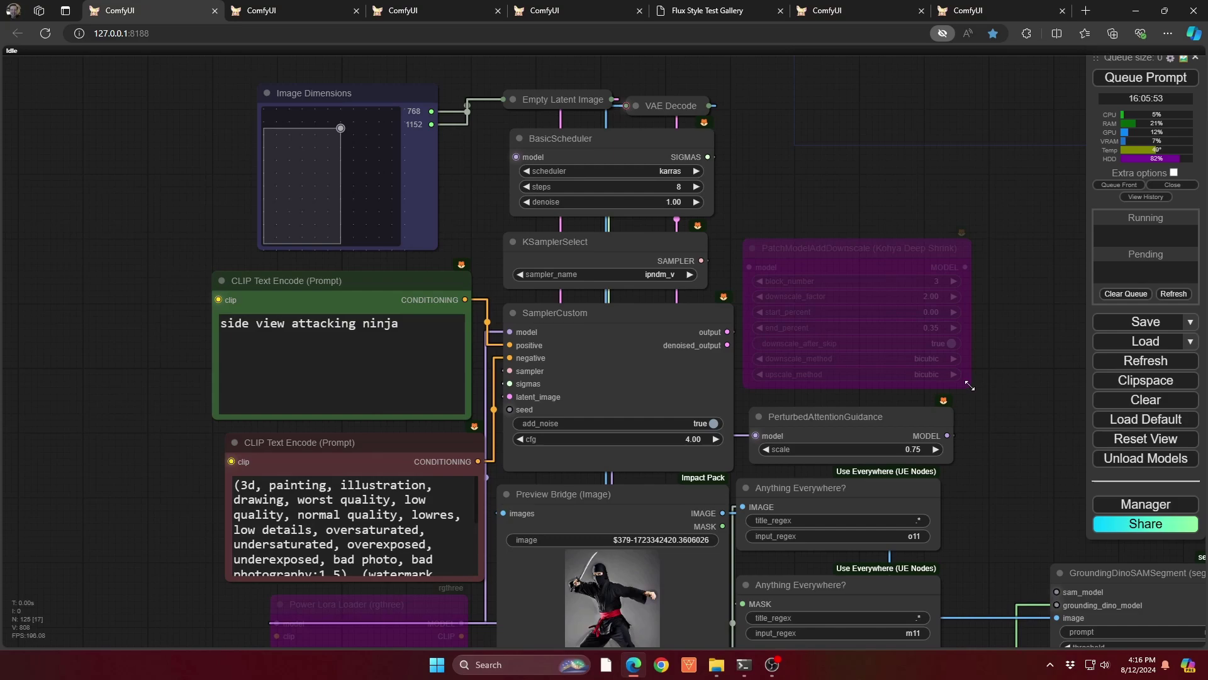
Inspect the ninja preview, its mask and the sword segmentation settings
{"action": "left_click_drag", "start_coordinate": [985, 419], "coordinate": [952, 66]}
{"action": "scroll", "coordinate": [633, 265], "scroll_direction": "up", "scroll_amount": 10}
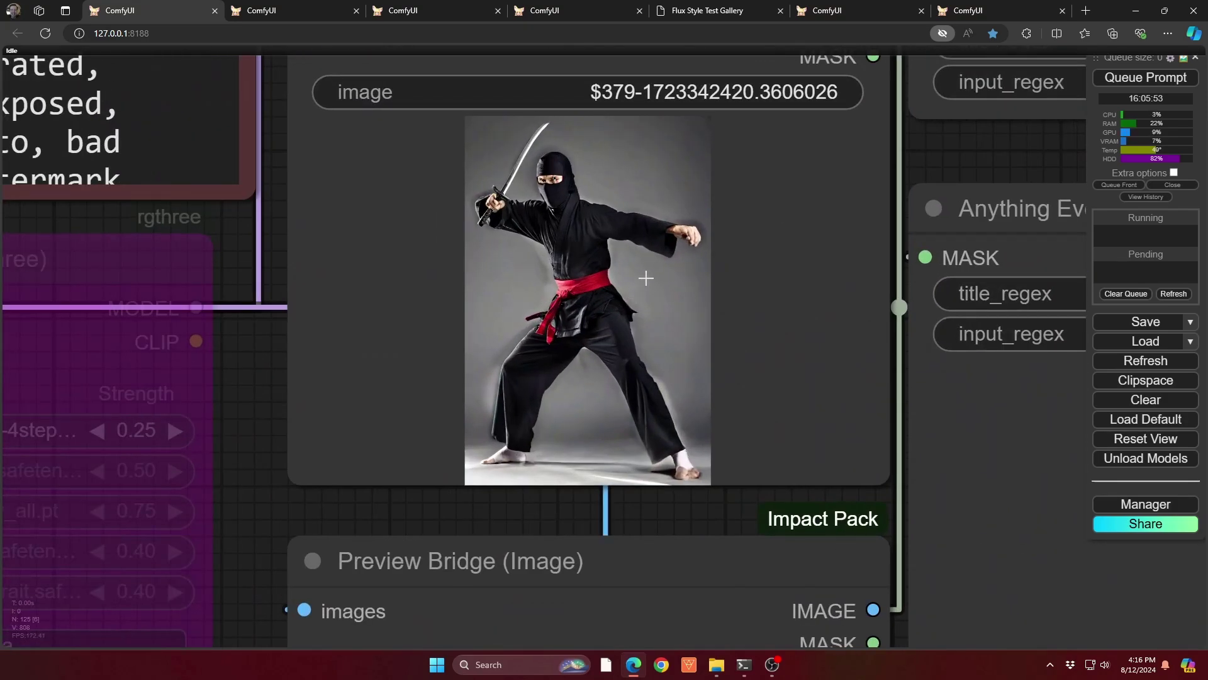
{"action": "scroll", "coordinate": [645, 277], "scroll_direction": "down", "scroll_amount": 11}
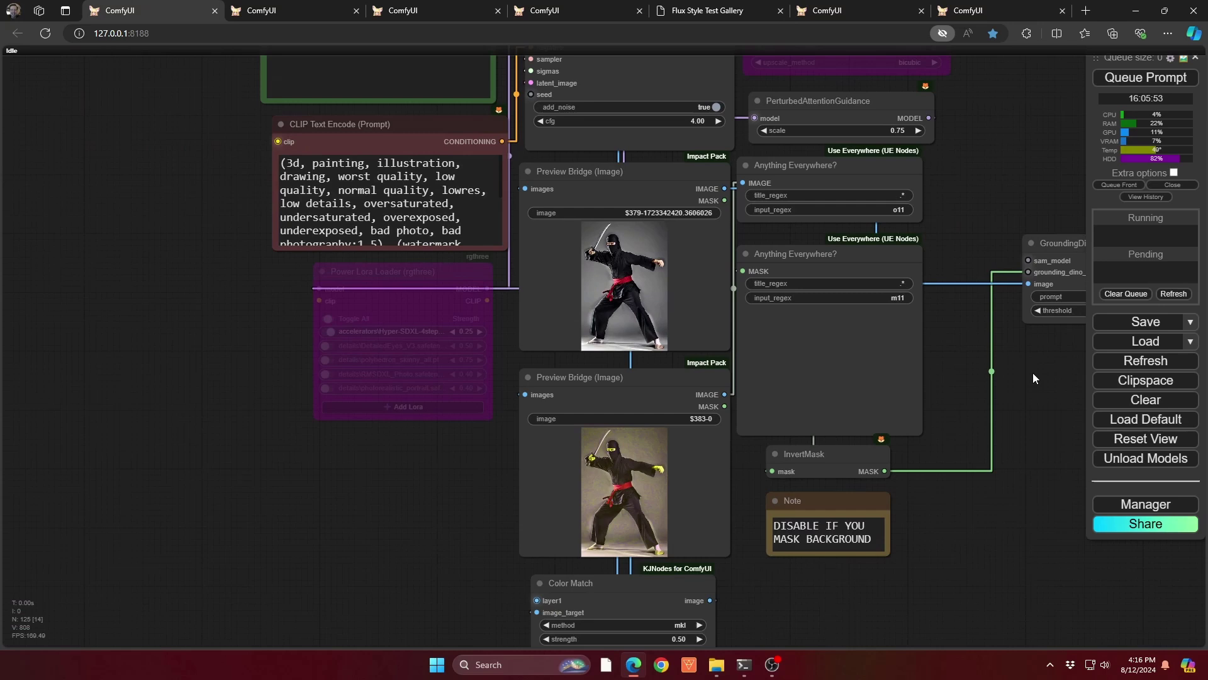
{"action": "left_click_drag", "start_coordinate": [1033, 372], "coordinate": [811, 385]}
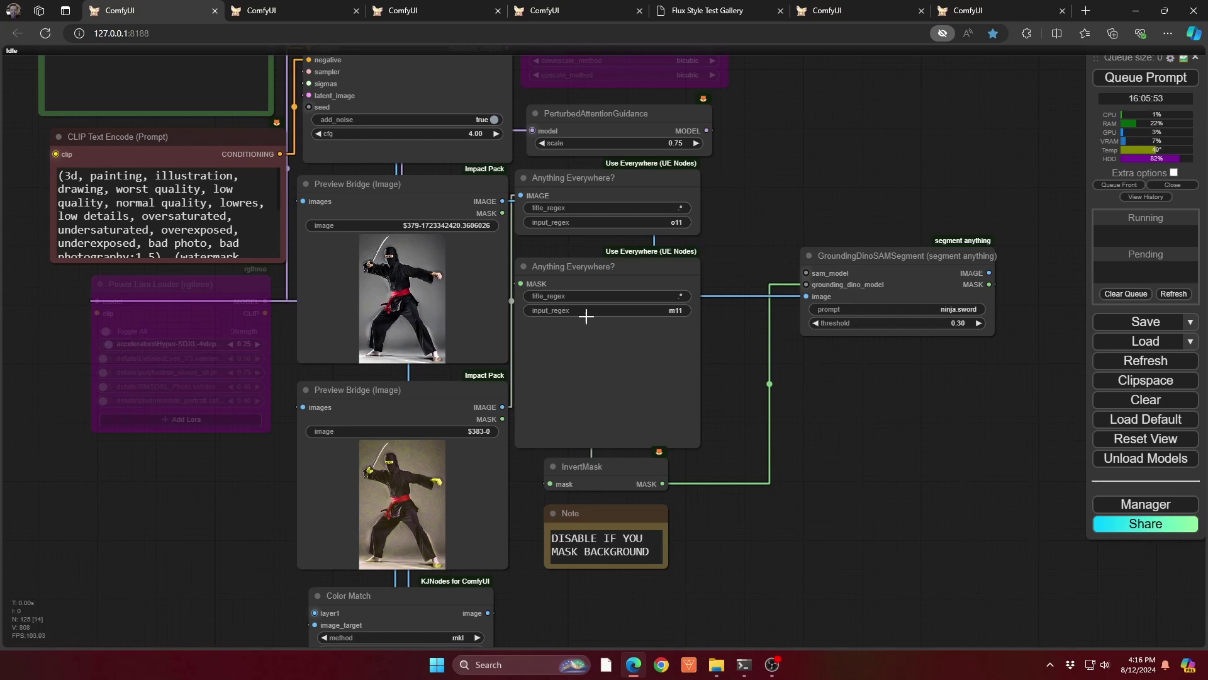
Pan to the butterfly layer's previews, segmentation, mask note and Color Match nodes
{"action": "left_click_drag", "start_coordinate": [832, 526], "coordinate": [832, 157]}
{"action": "left_click_drag", "start_coordinate": [763, 502], "coordinate": [783, 240]}
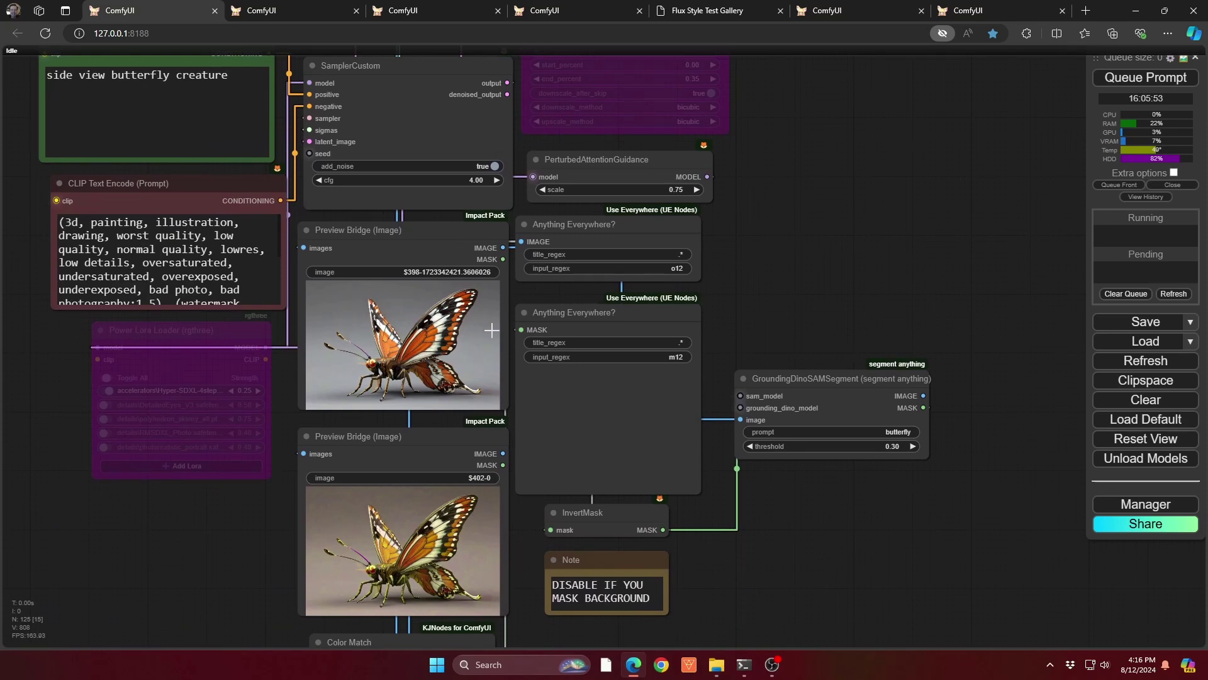
{"action": "left_click_drag", "start_coordinate": [776, 202], "coordinate": [785, 291]}
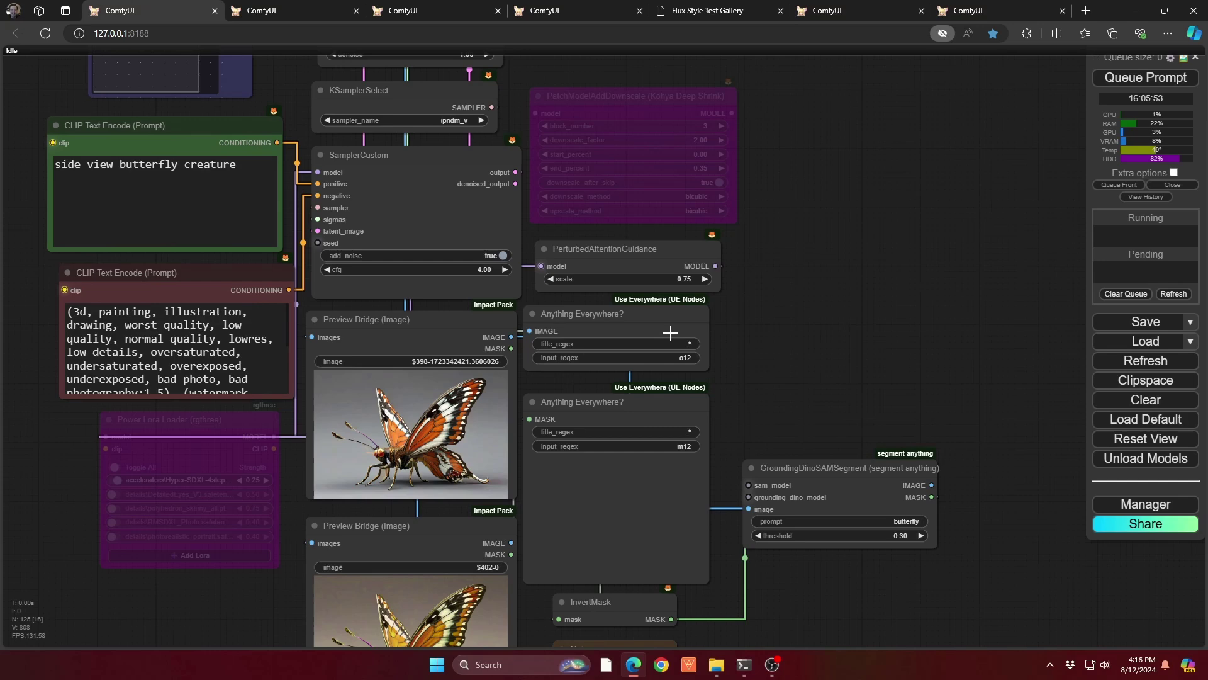
{"action": "left_click_drag", "start_coordinate": [790, 412], "coordinate": [769, 285]}
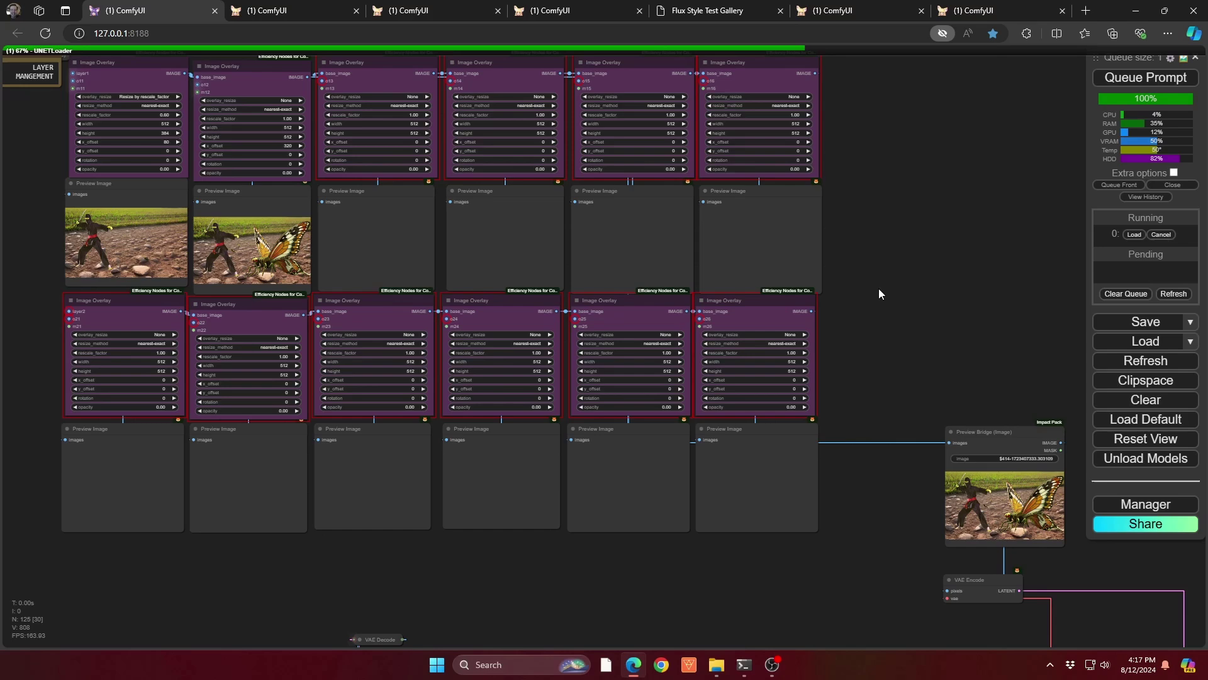
Inspect the Image Overlay previews of the ninja and butterfly composited onto the stony field
{"action": "left_click_drag", "start_coordinate": [788, 264], "coordinate": [990, 259]}
{"action": "scroll", "coordinate": [296, 218], "scroll_direction": "up", "scroll_amount": 12}
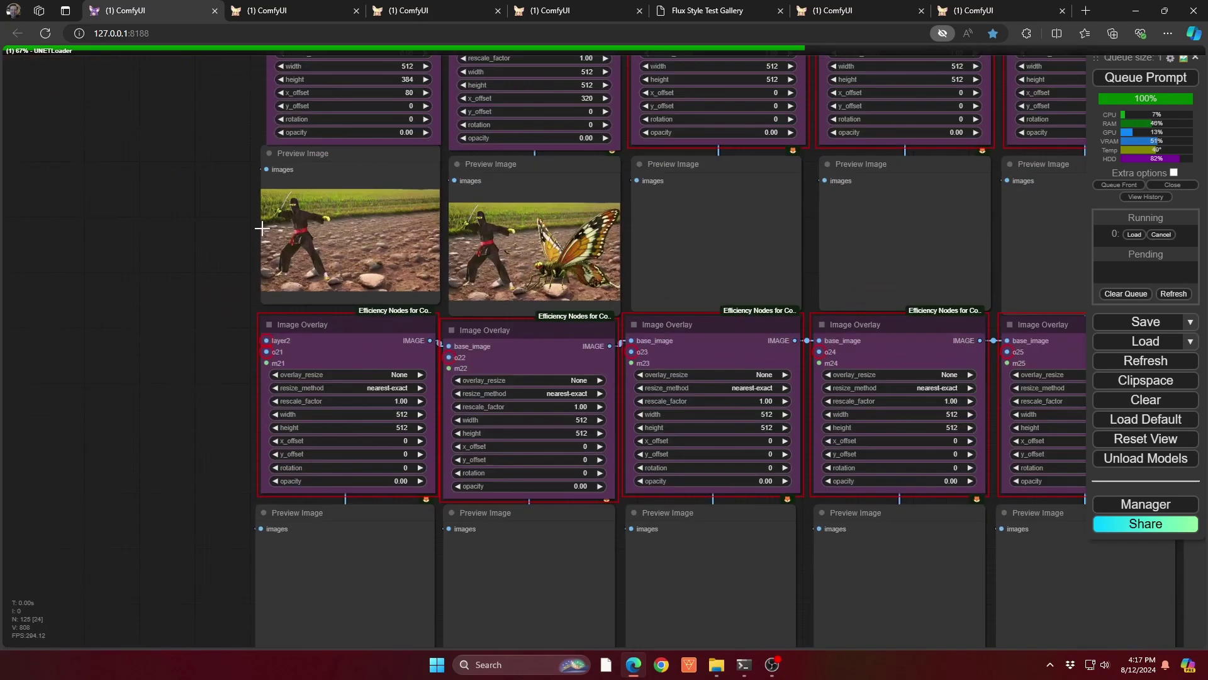
{"action": "scroll", "coordinate": [310, 226], "scroll_direction": "up", "scroll_amount": 3}
{"action": "scroll", "coordinate": [312, 224], "scroll_direction": "down", "scroll_amount": 5}
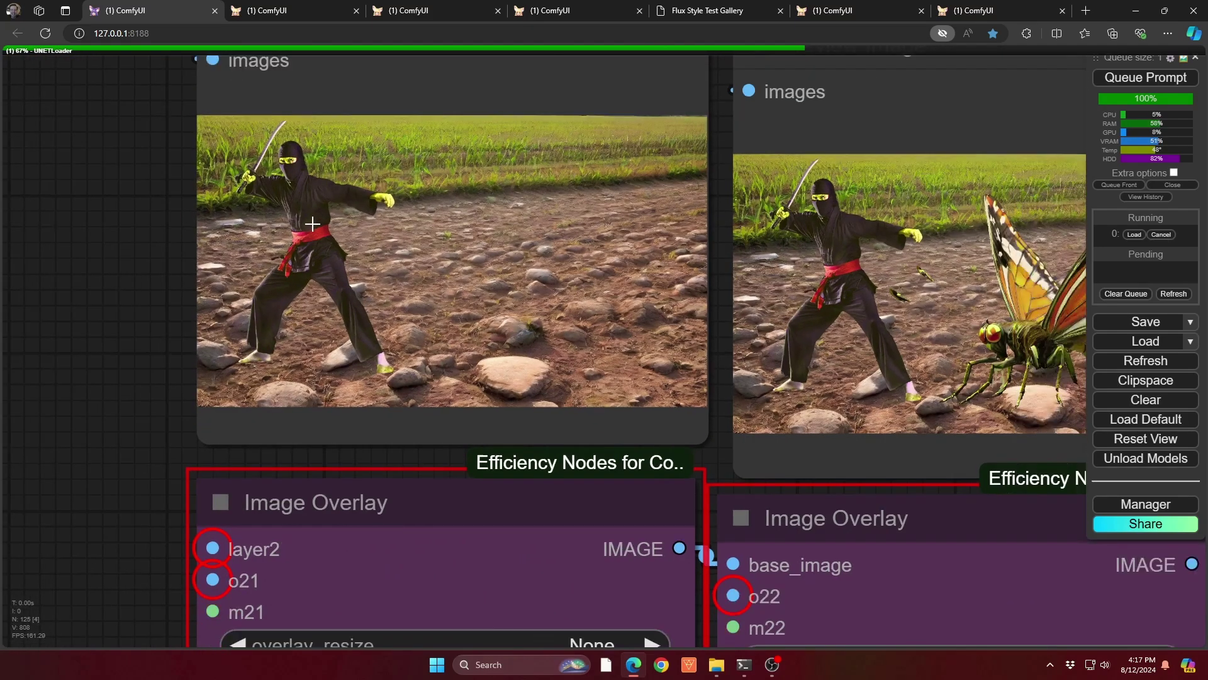
{"action": "left_click_drag", "start_coordinate": [174, 223], "coordinate": [2, 285]}
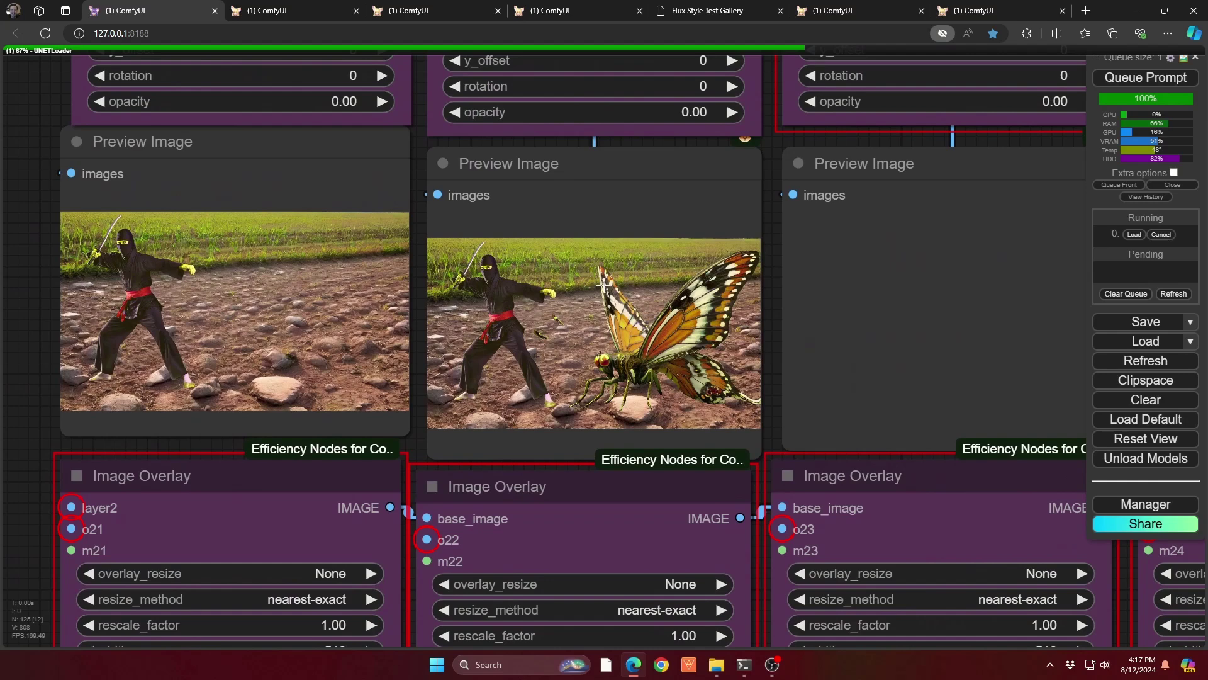
{"action": "scroll", "coordinate": [610, 312], "scroll_direction": "down", "scroll_amount": 3}
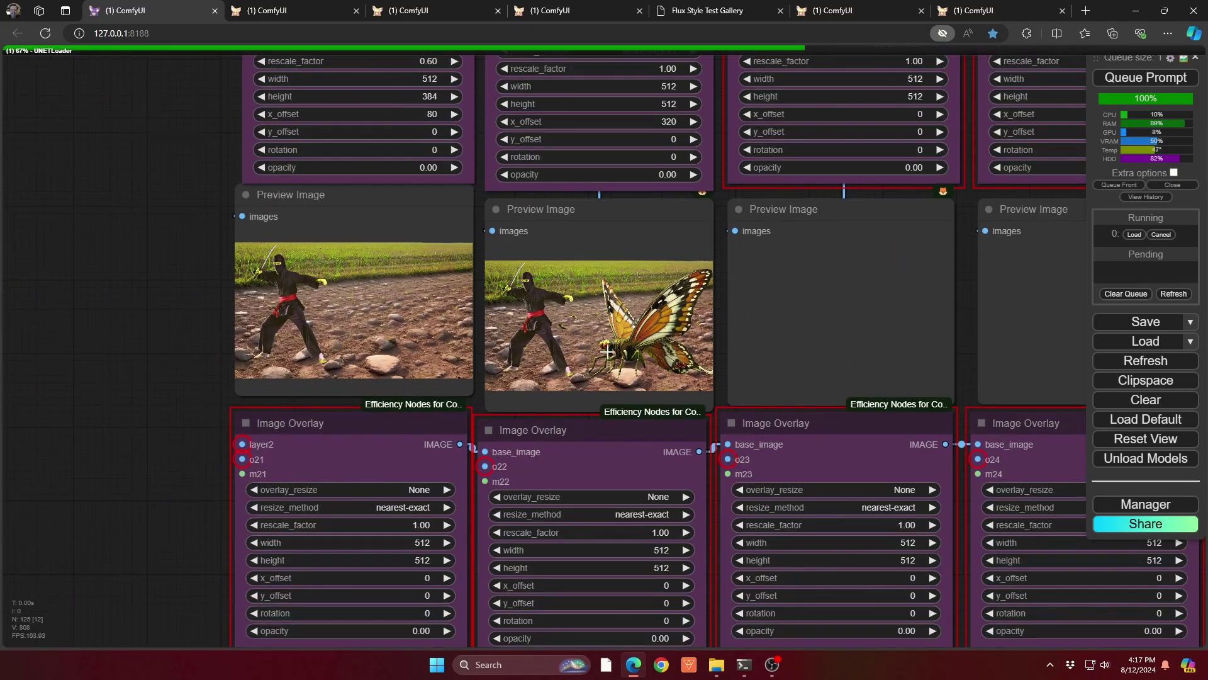
{"action": "left_click_drag", "start_coordinate": [184, 388], "coordinate": [105, 348]}
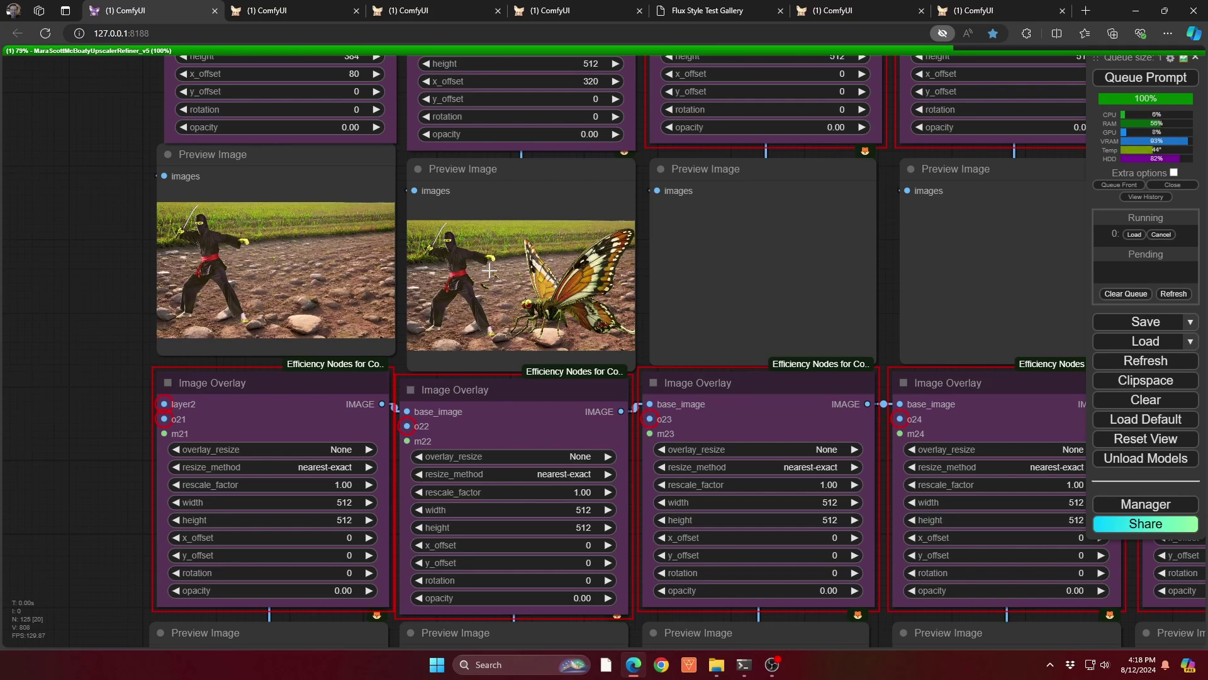
{"action": "scroll", "coordinate": [603, 265], "scroll_direction": "down", "scroll_amount": 3}
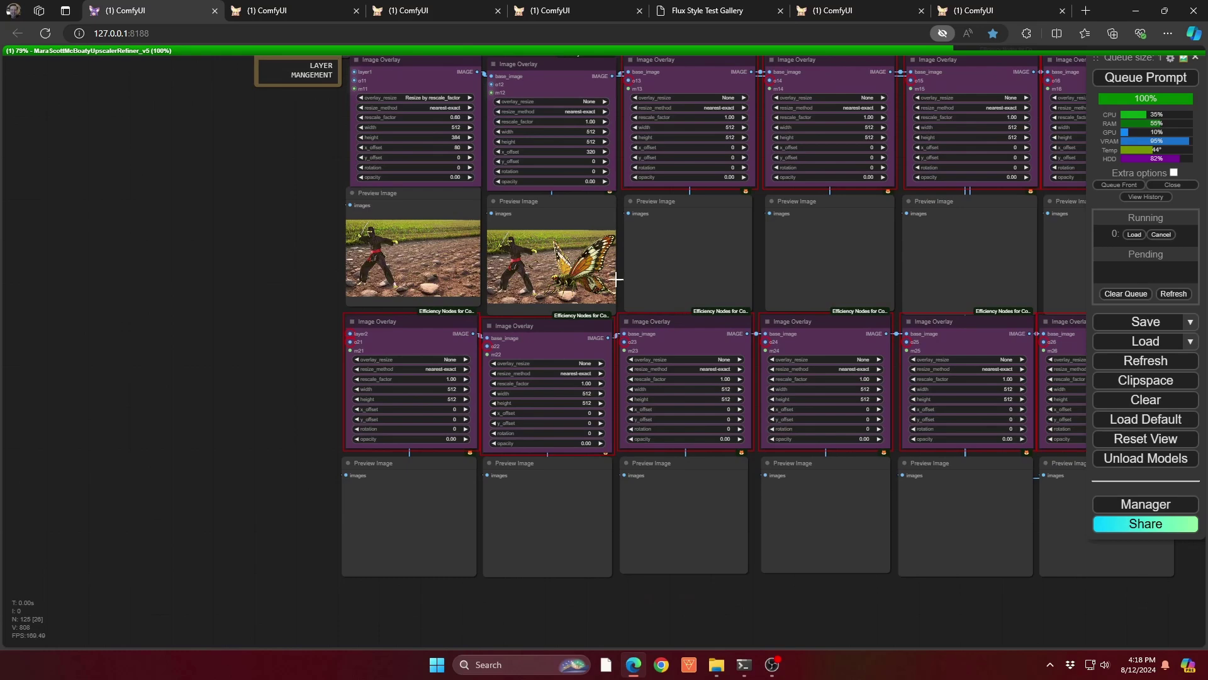
{"action": "scroll", "coordinate": [603, 265], "scroll_direction": "up", "scroll_amount": 1}
{"action": "left_click_drag", "start_coordinate": [962, 595], "coordinate": [516, 531]}
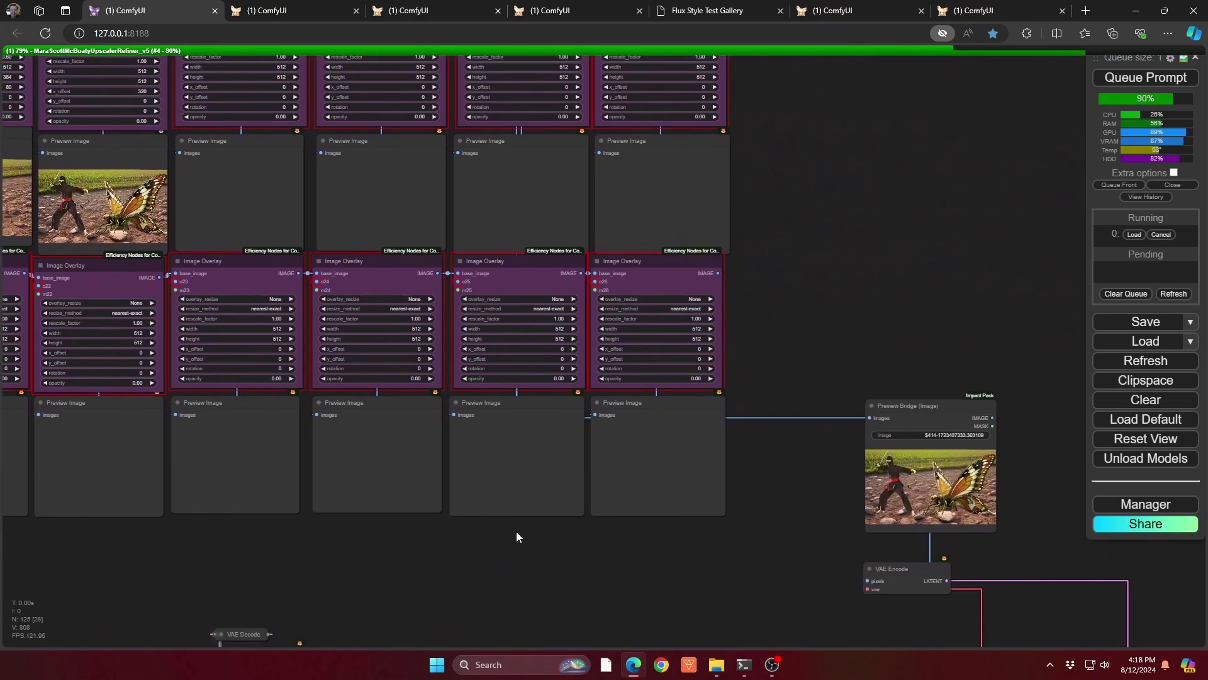
{"action": "left_click_drag", "start_coordinate": [1008, 338], "coordinate": [551, 226]}
{"action": "scroll", "coordinate": [551, 225], "scroll_direction": "up", "scroll_amount": 10}
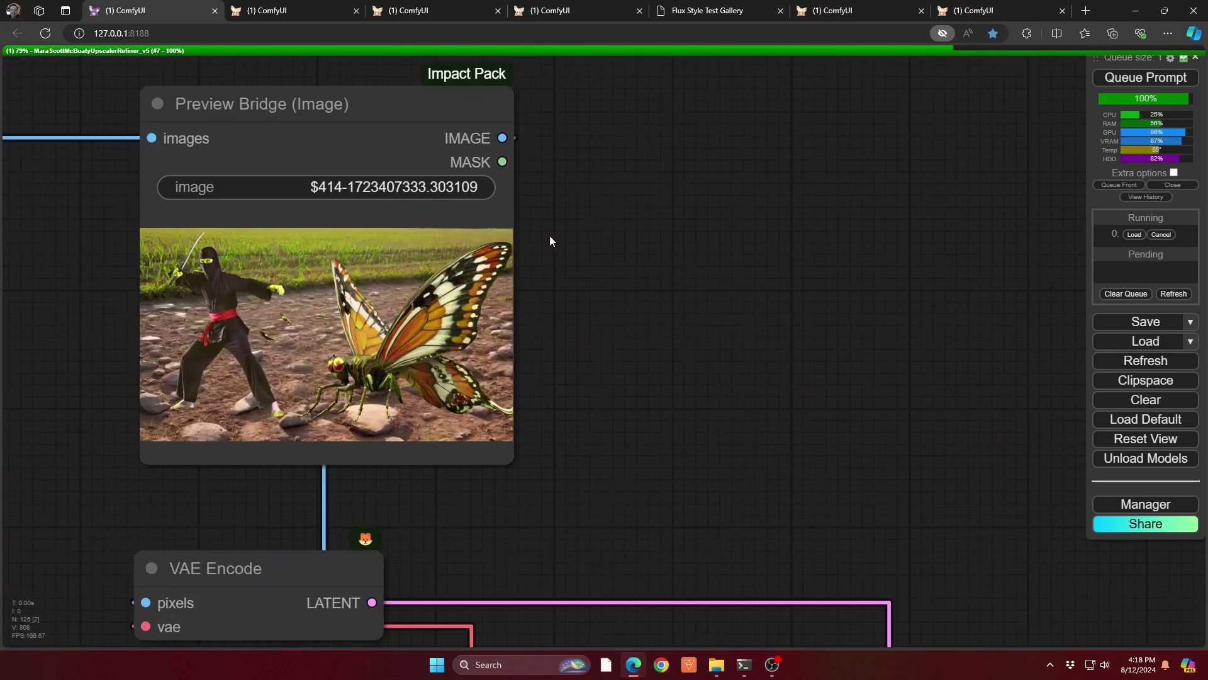
{"action": "scroll", "coordinate": [549, 240], "scroll_direction": "down", "scroll_amount": 3}
{"action": "left_click_drag", "start_coordinate": [602, 270], "coordinate": [747, 171]}
{"action": "scroll", "coordinate": [747, 171], "scroll_direction": "down", "scroll_amount": 5}
{"action": "left_click_drag", "start_coordinate": [769, 333], "coordinate": [574, 23]}
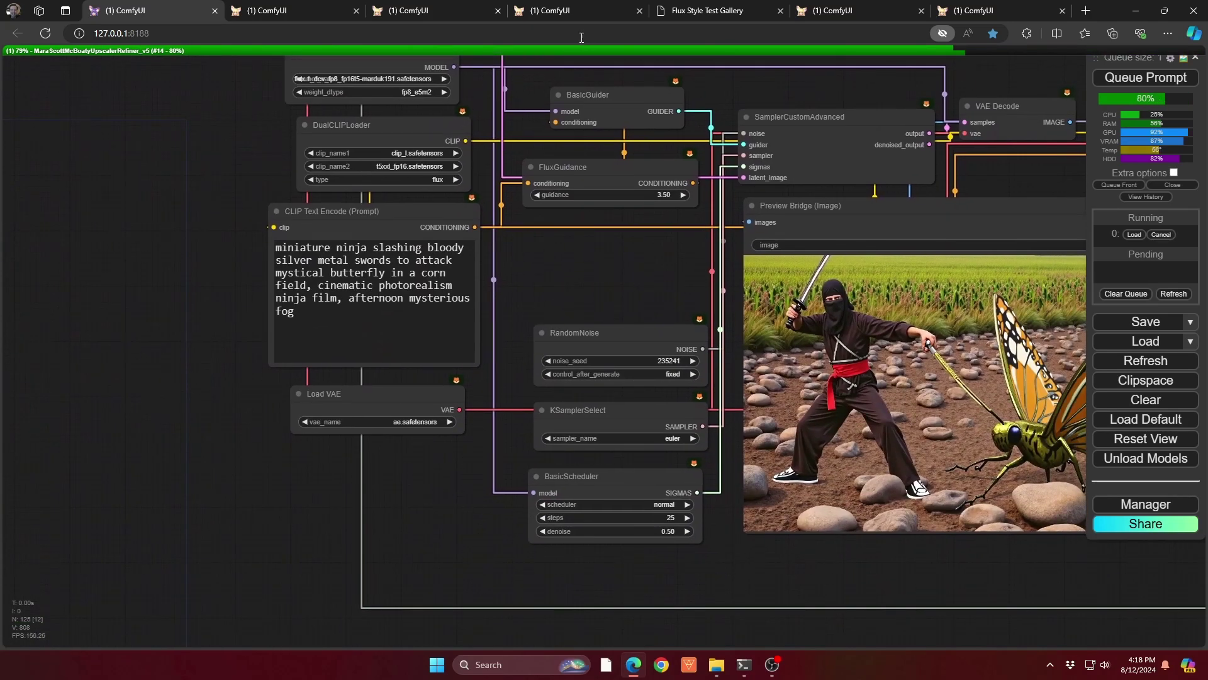
{"action": "left_click_drag", "start_coordinate": [245, 157], "coordinate": [27, 217]}
{"action": "left_click_drag", "start_coordinate": [232, 88], "coordinate": [402, 269]}
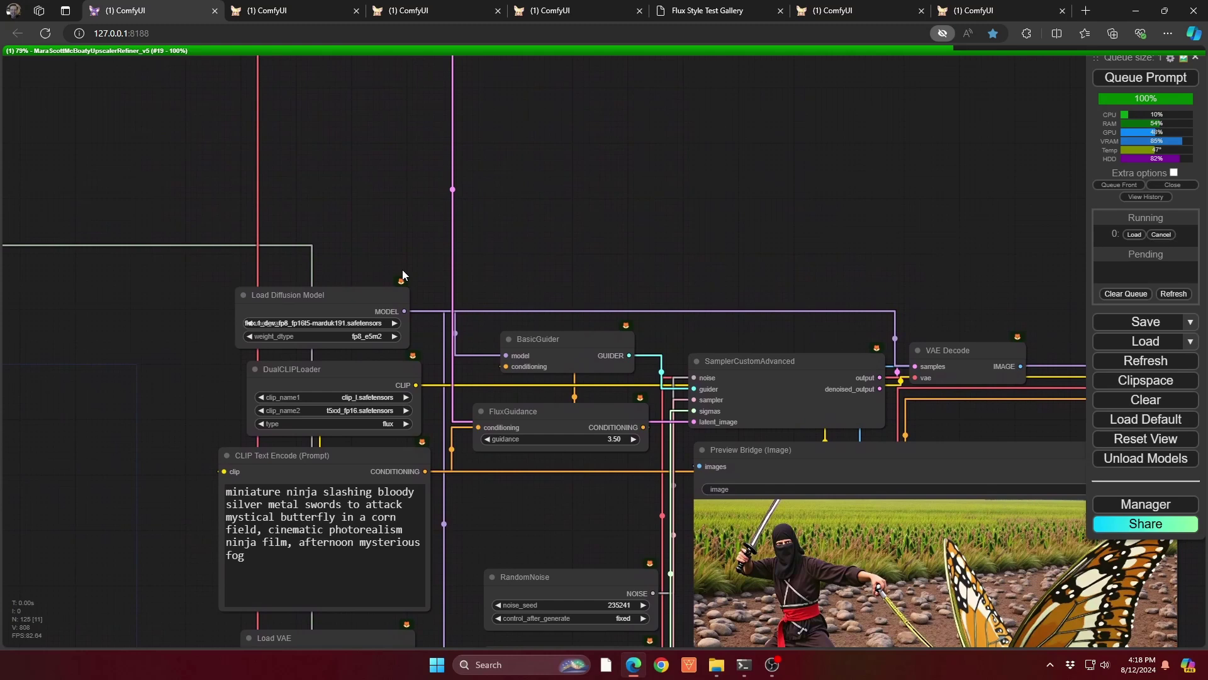
{"action": "scroll", "coordinate": [403, 269], "scroll_direction": "down", "scroll_amount": 3}
{"action": "scroll", "coordinate": [403, 269], "scroll_direction": "down", "scroll_amount": 1}
{"action": "left_click_drag", "start_coordinate": [392, 162], "coordinate": [410, 246]}
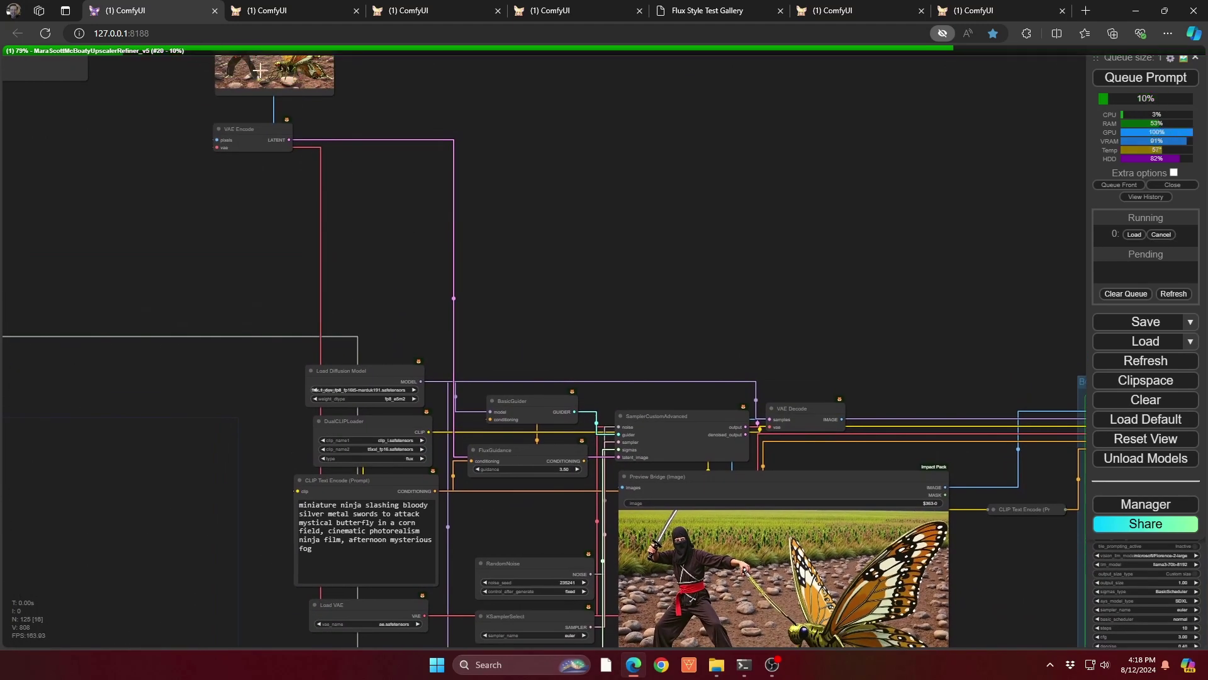
{"action": "left_click_drag", "start_coordinate": [333, 83], "coordinate": [265, 217]}
{"action": "scroll", "coordinate": [264, 217], "scroll_direction": "up", "scroll_amount": 3}
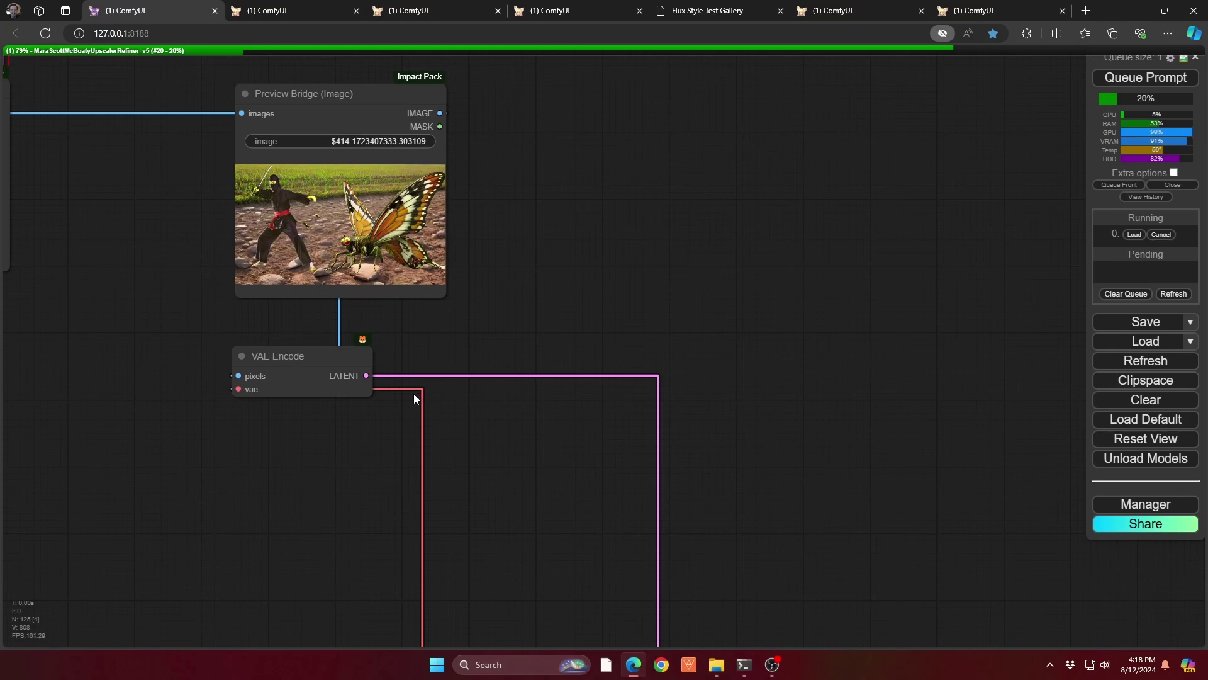
{"action": "left_click_drag", "start_coordinate": [786, 526], "coordinate": [715, 186]}
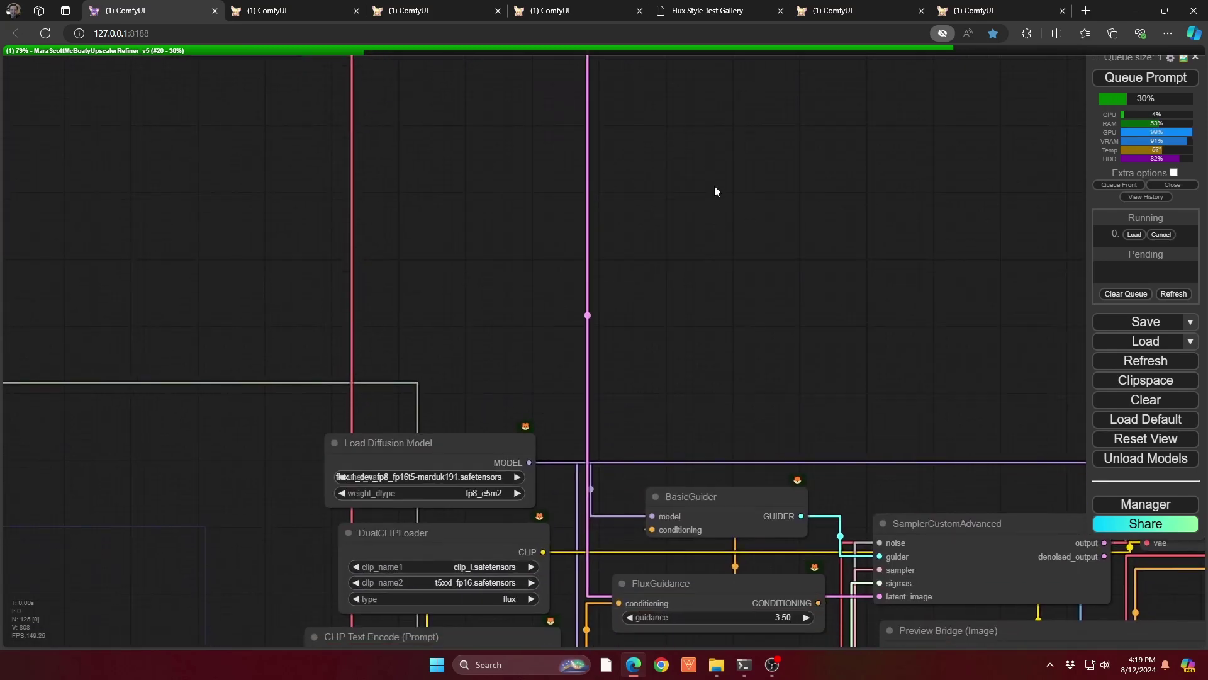
{"action": "left_click_drag", "start_coordinate": [762, 362], "coordinate": [681, 88]}
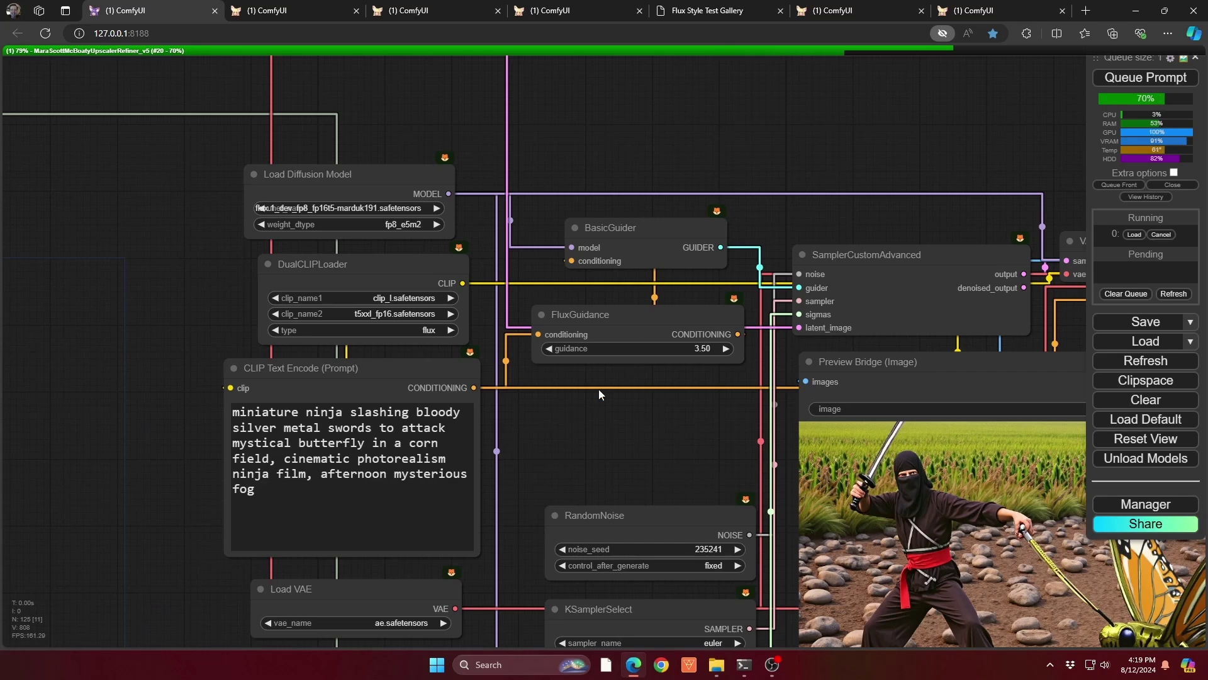
{"action": "left_click_drag", "start_coordinate": [580, 413], "coordinate": [583, 284]}
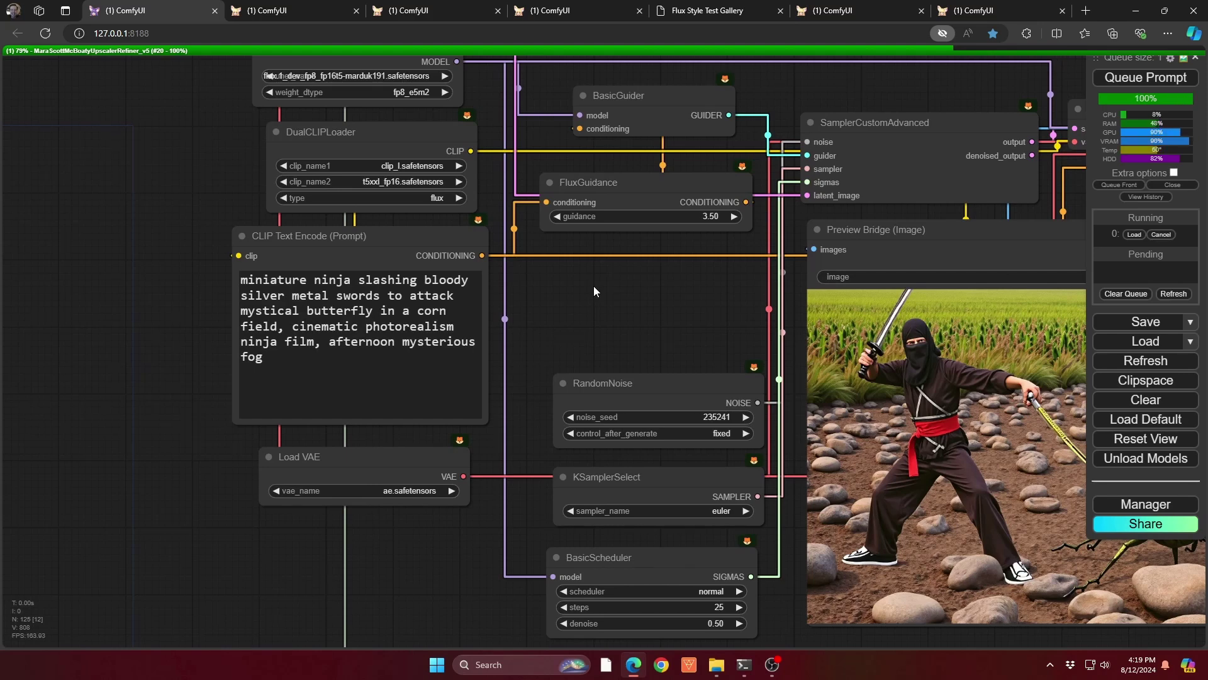
{"action": "left_click_drag", "start_coordinate": [603, 300], "coordinate": [644, 398]}
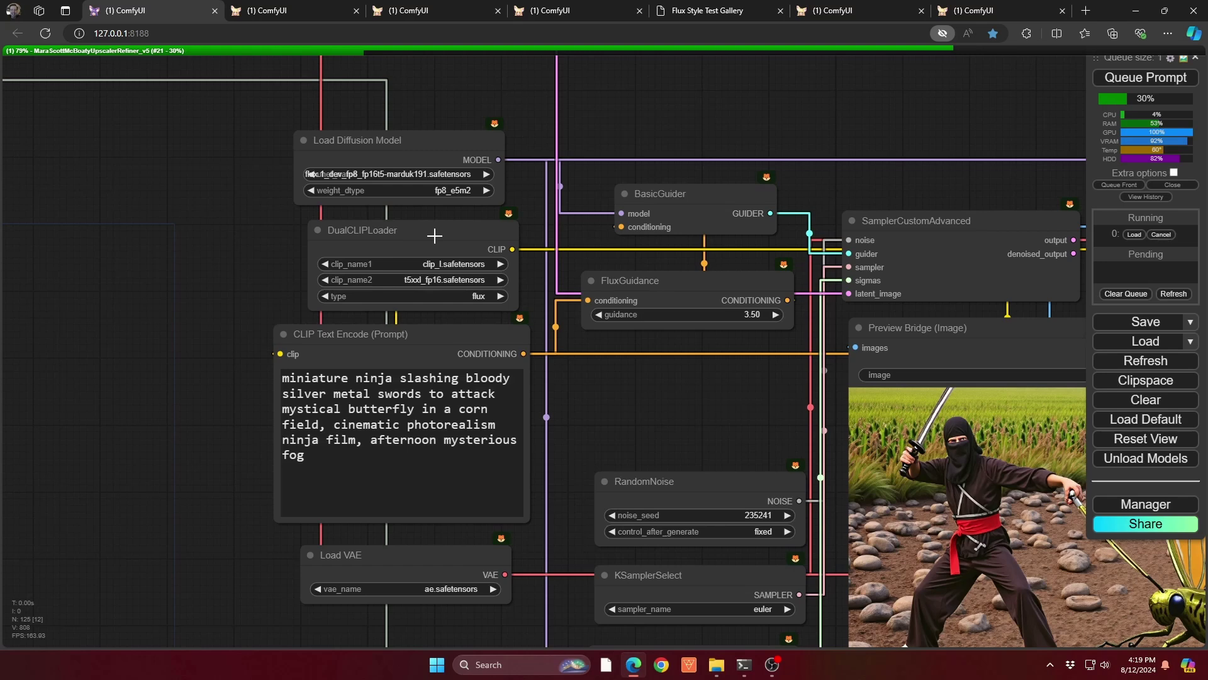
{"action": "left_click_drag", "start_coordinate": [551, 368], "coordinate": [455, 160]}
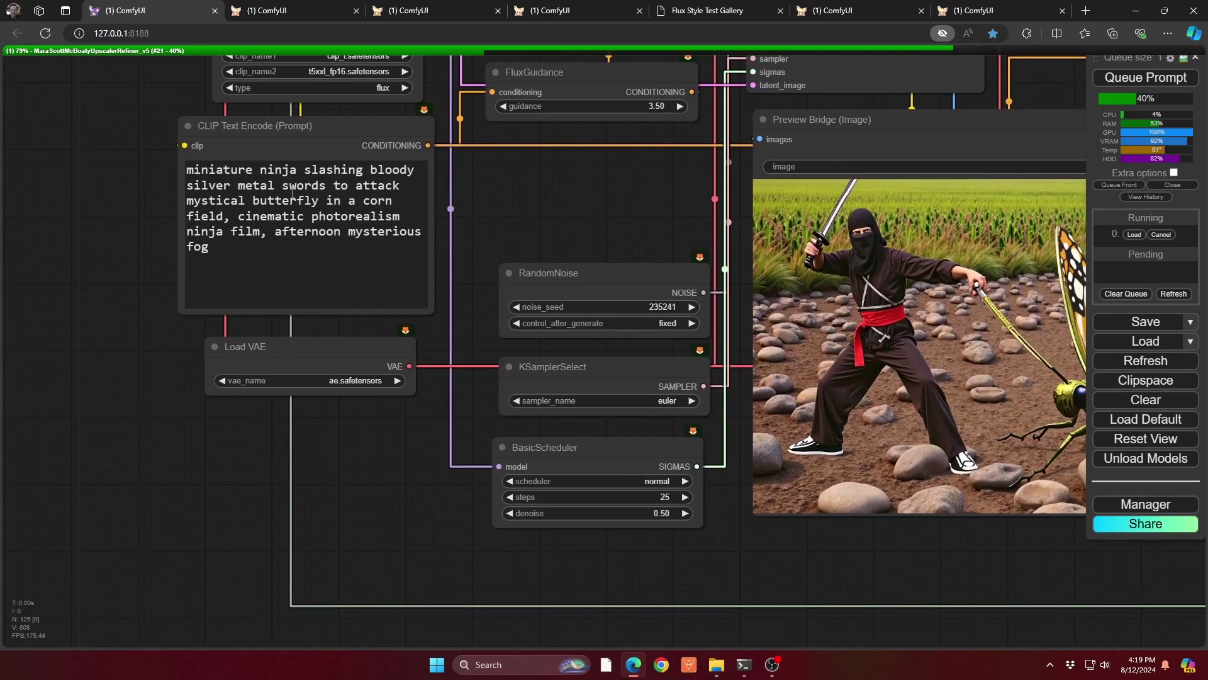
Pan past the guider, sampler and Load Diffusion Model to the Preview Bridge above VAE Encode
{"action": "left_click_drag", "start_coordinate": [644, 195], "coordinate": [564, 113]}
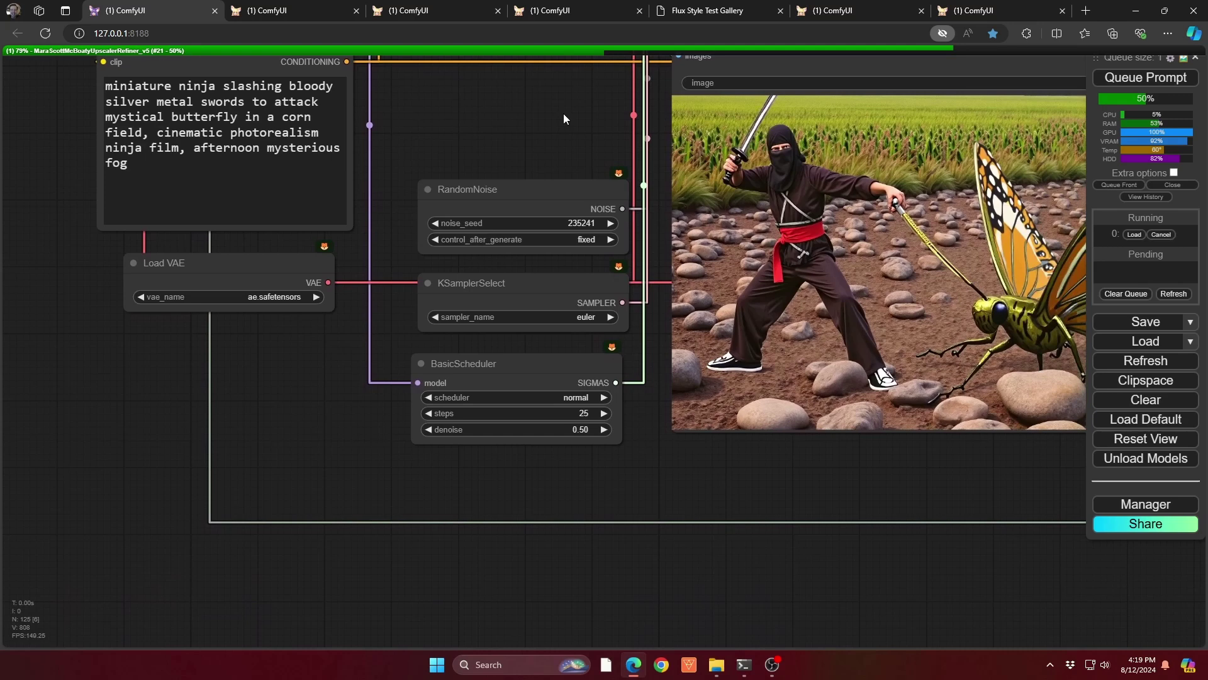
{"action": "left_click_drag", "start_coordinate": [608, 494], "coordinate": [586, 388]}
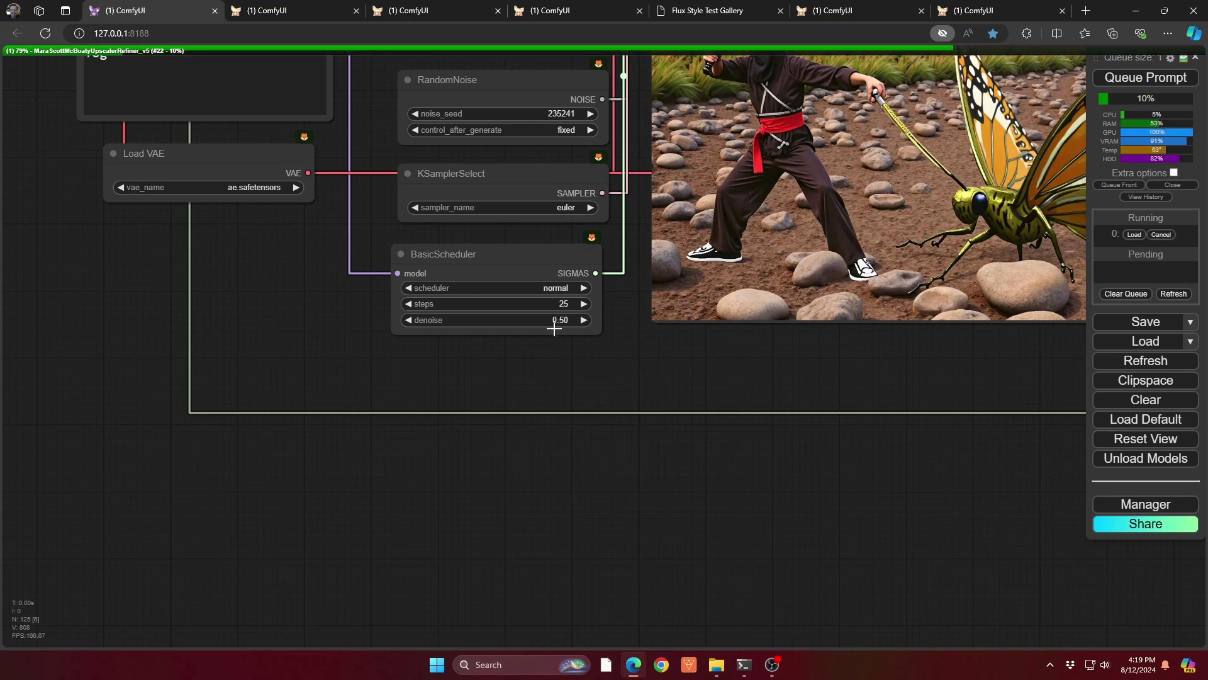
{"action": "left_click_drag", "start_coordinate": [697, 335], "coordinate": [664, 446]}
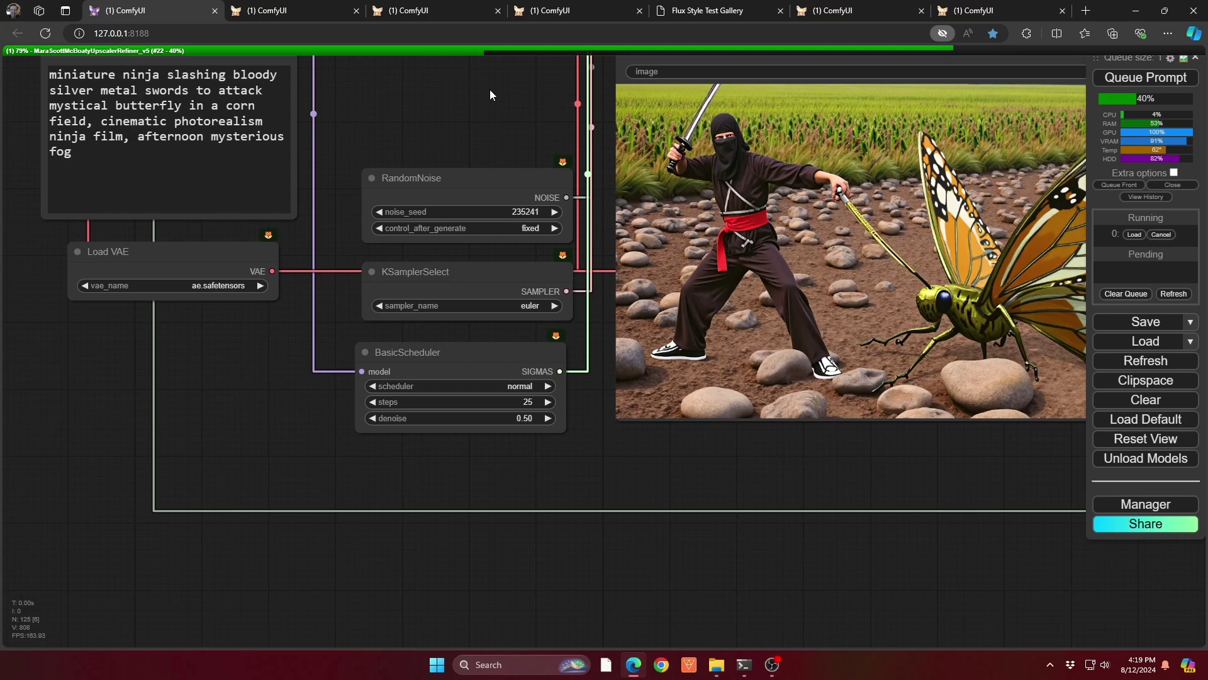
{"action": "left_click_drag", "start_coordinate": [489, 90], "coordinate": [531, 256]}
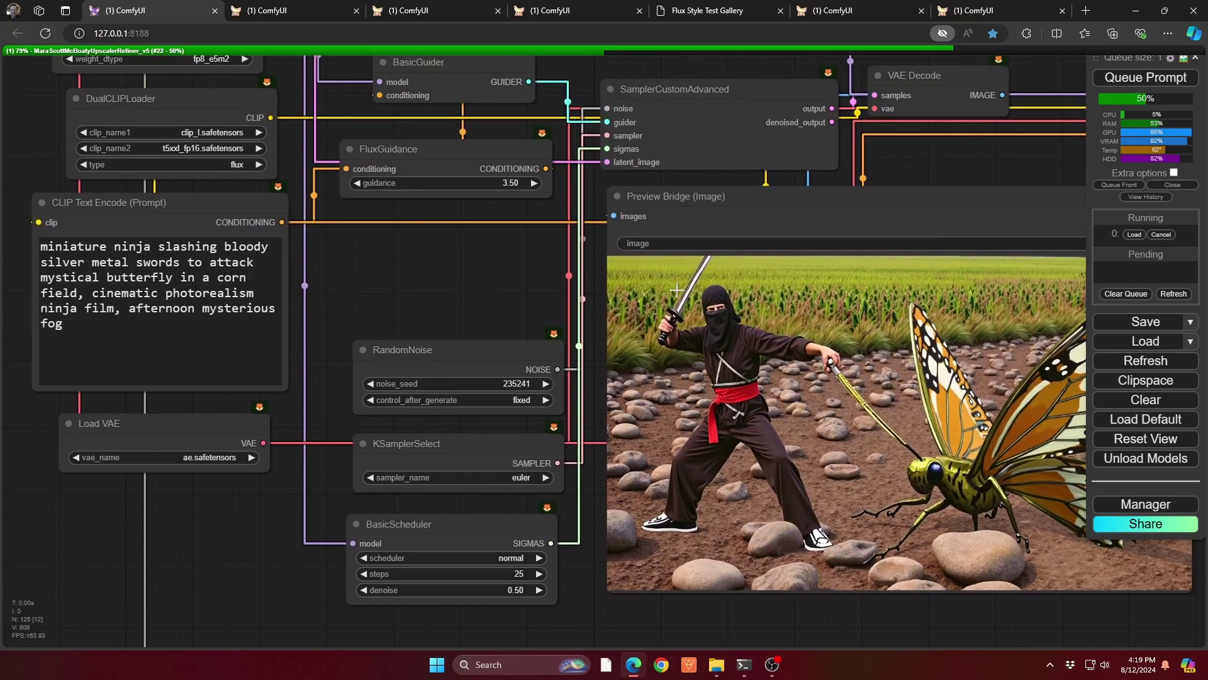
{"action": "left_click_drag", "start_coordinate": [425, 281], "coordinate": [685, 378]}
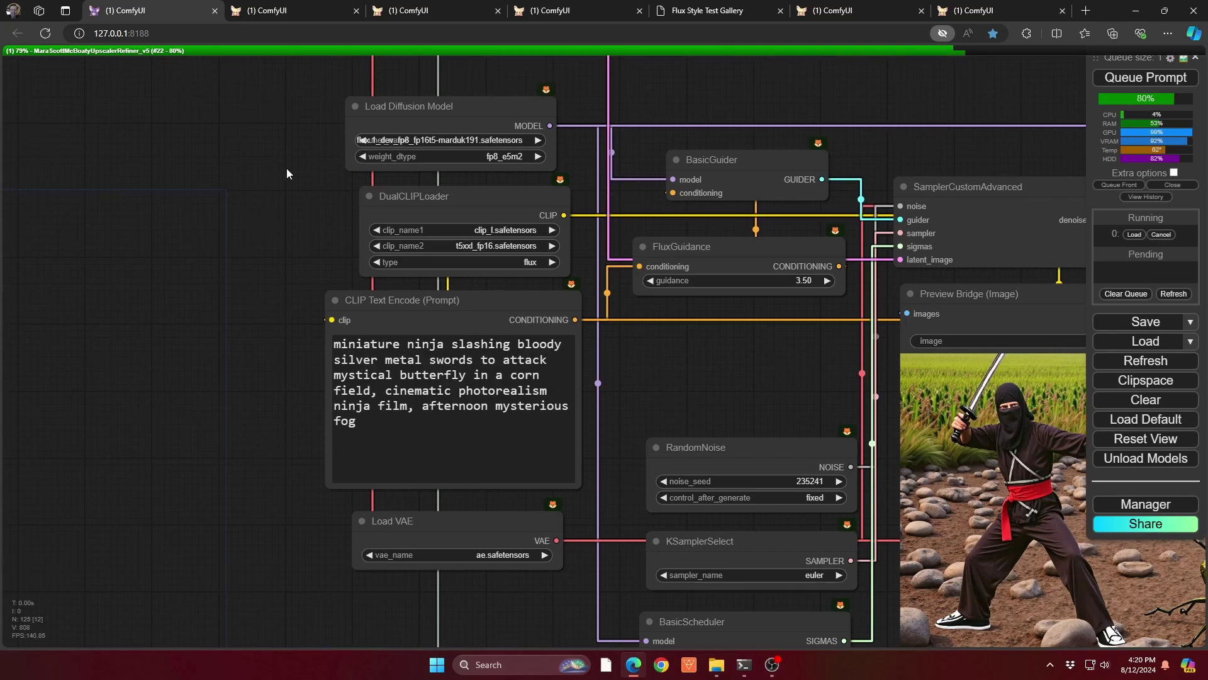
{"action": "left_click_drag", "start_coordinate": [286, 168], "coordinate": [409, 625]}
{"action": "left_click_drag", "start_coordinate": [525, 217], "coordinate": [552, 504]}
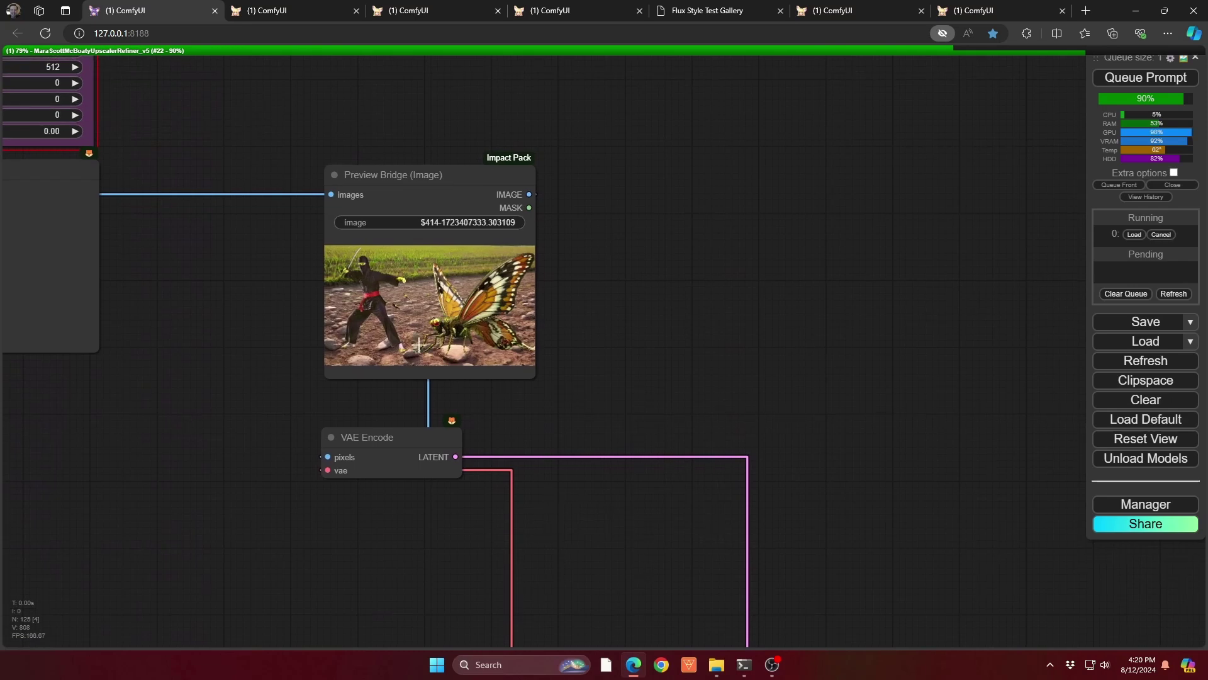
Open the Preview Bridge image in the Photopea editor
{"action": "right_click", "coordinate": [368, 264]}
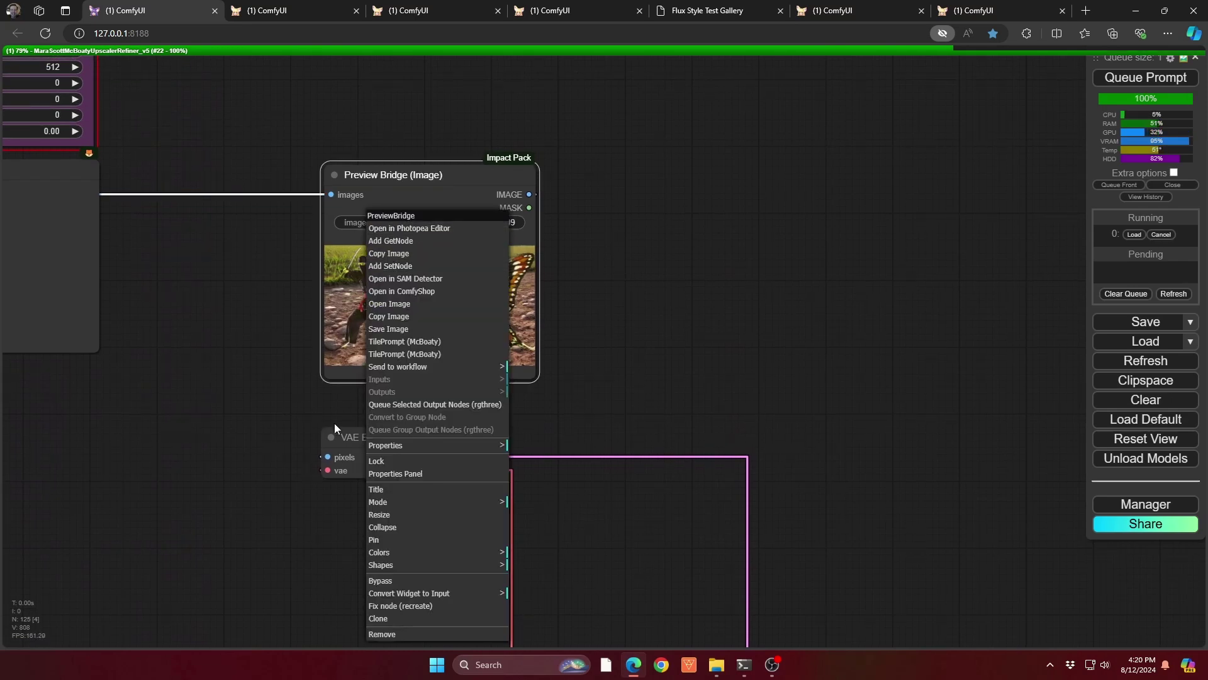
{"action": "left_click", "coordinate": [856, 232]}
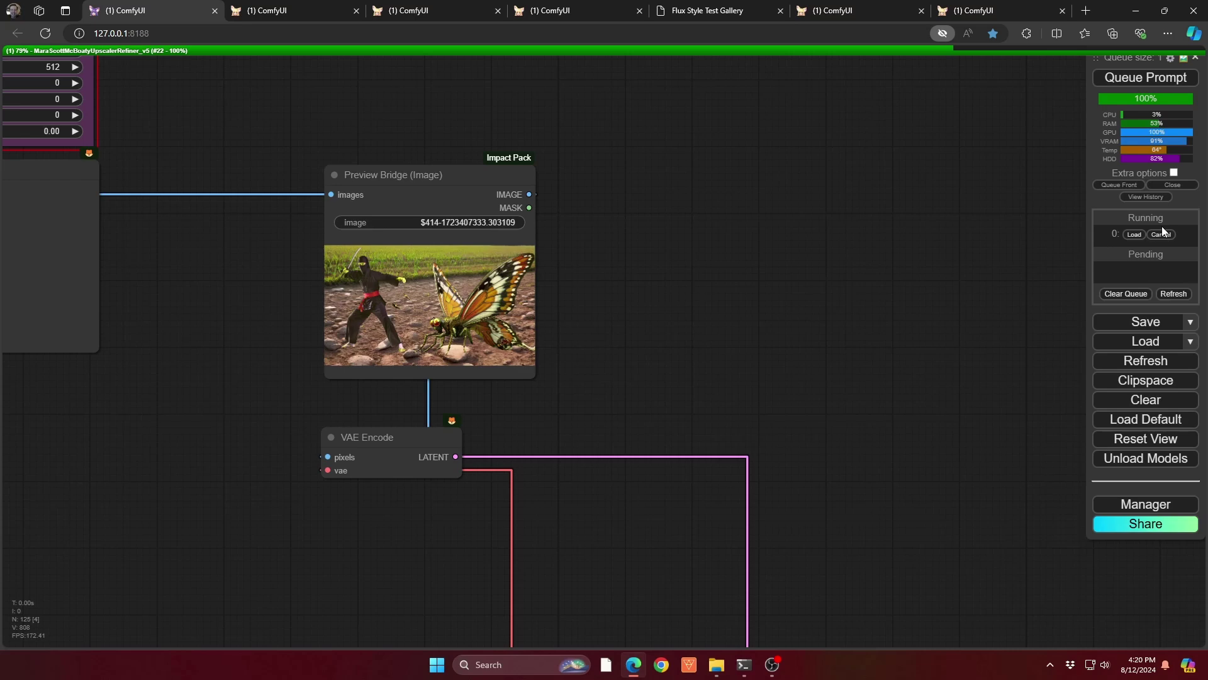
{"action": "right_click", "coordinate": [340, 265]}
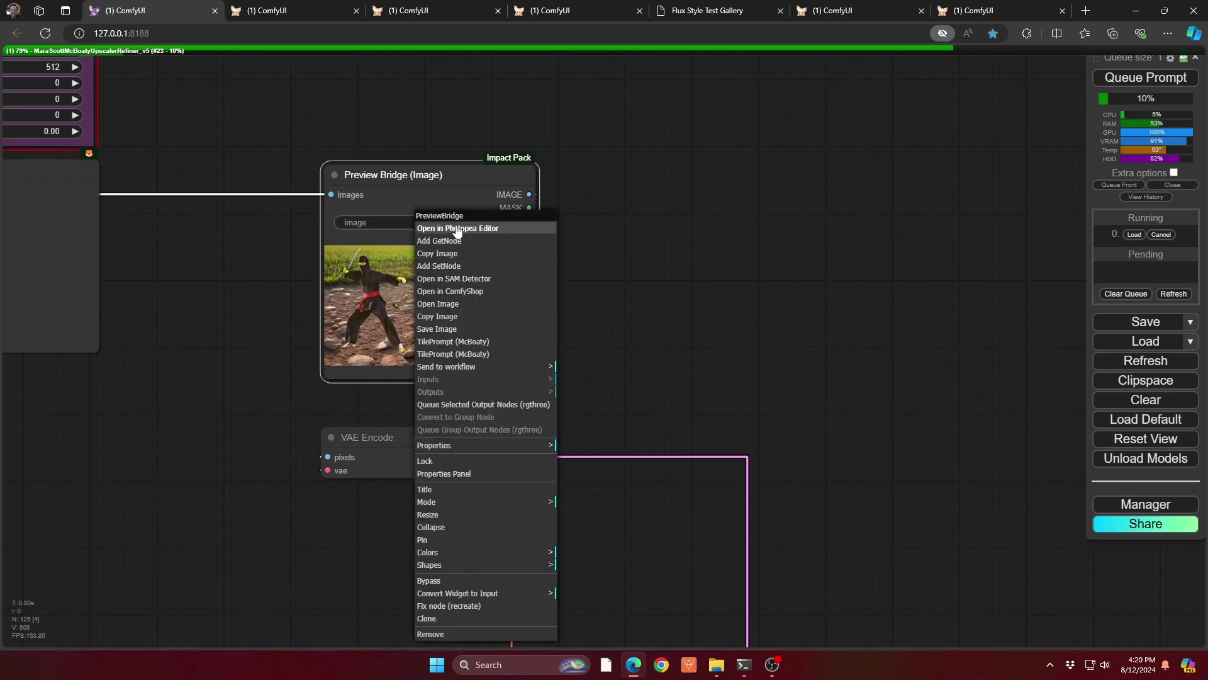
{"action": "left_click", "coordinate": [378, 232]}
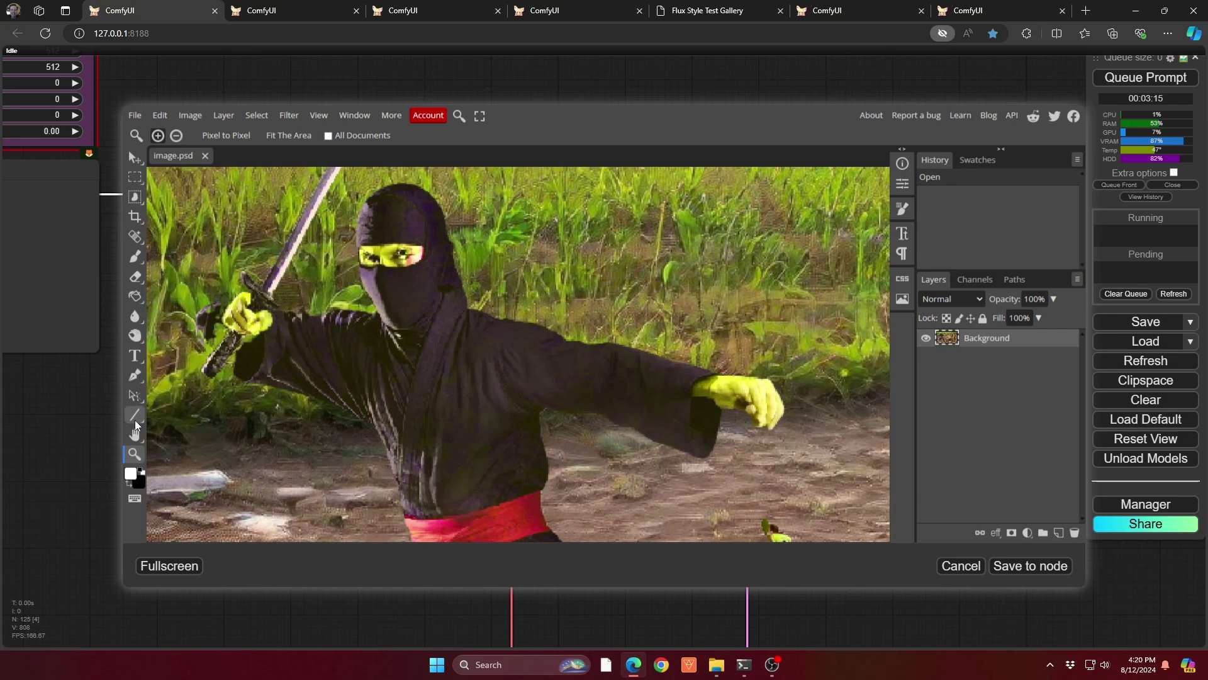
Paint the ninja's sword blade with a red (d73b3b) brush and save it to the node
{"action": "key", "text": "b"}
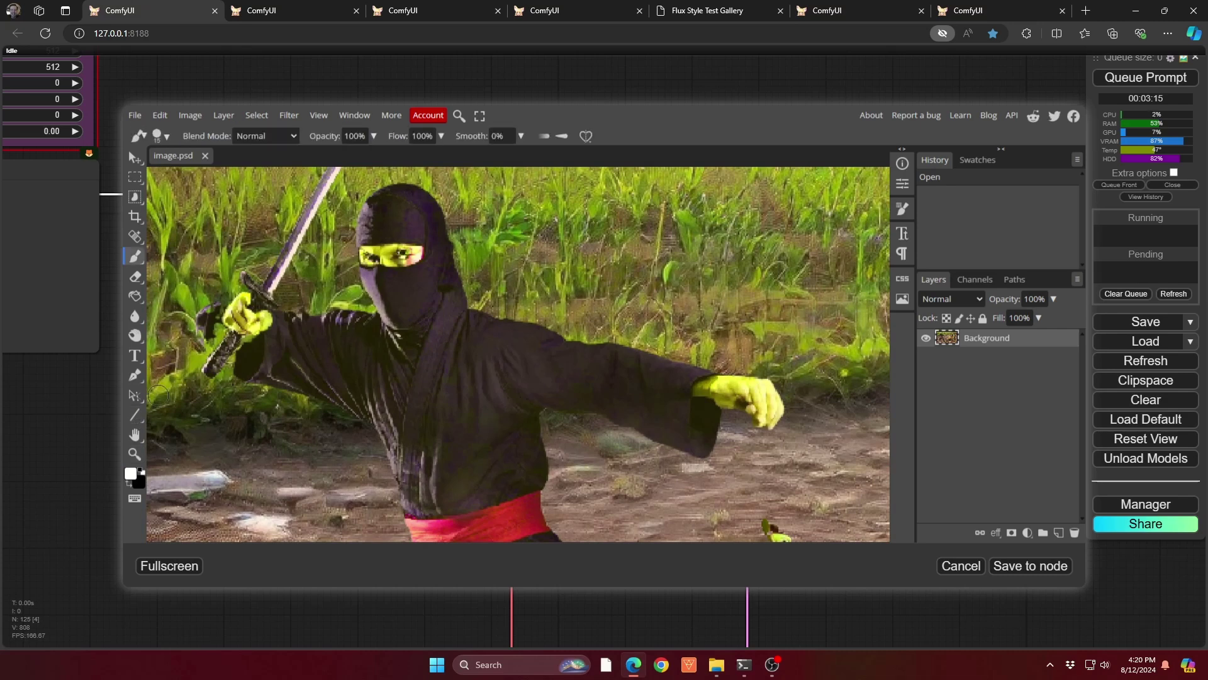
{"action": "left_click", "coordinate": [128, 482]}
{"action": "left_click", "coordinate": [335, 261]}
{"action": "left_click_drag", "start_coordinate": [334, 261], "coordinate": [334, 253]}
{"action": "left_click", "coordinate": [488, 237]}
{"action": "mouse_move", "coordinate": [280, 269]}
{"action": "left_mouse_down"}
{"action": "mouse_move", "coordinate": [320, 193]}
{"action": "mouse_move", "coordinate": [340, 181]}
{"action": "left_mouse_up"}
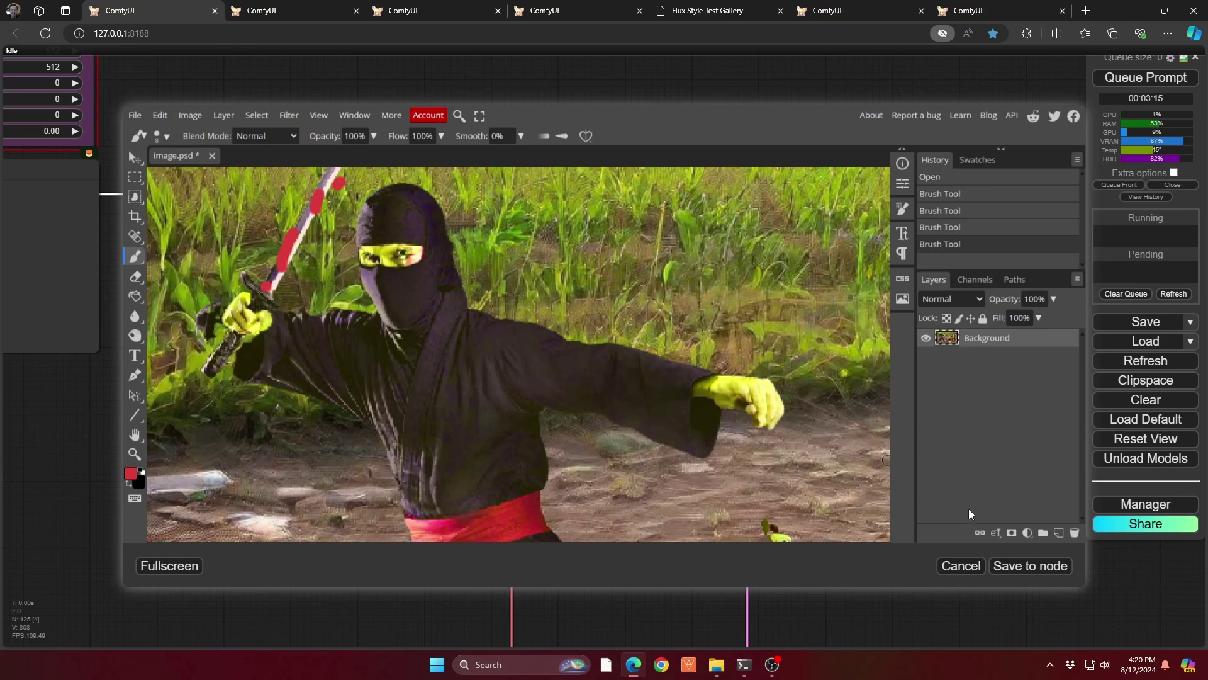
{"action": "left_click", "coordinate": [1031, 566]}
Queue the workflow with the red-sword edit and zoom out over the graph
{"action": "key", "text": "ctrl+Return"}
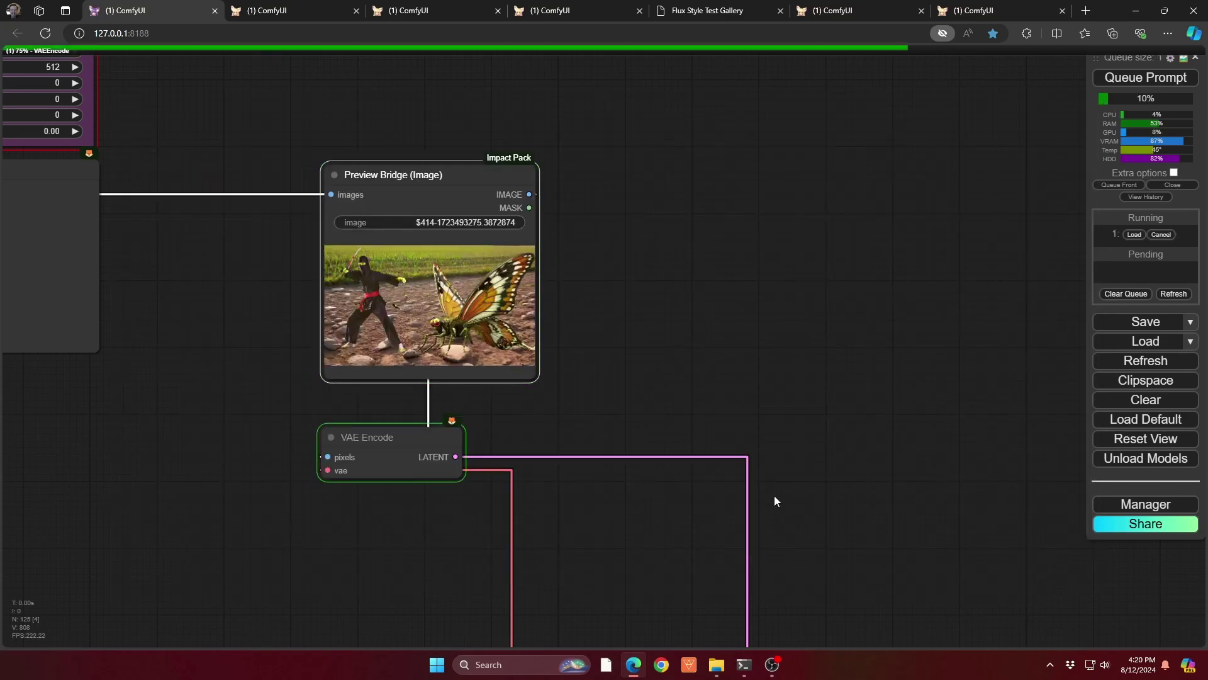
{"action": "left_click_drag", "start_coordinate": [732, 489], "coordinate": [654, 326]}
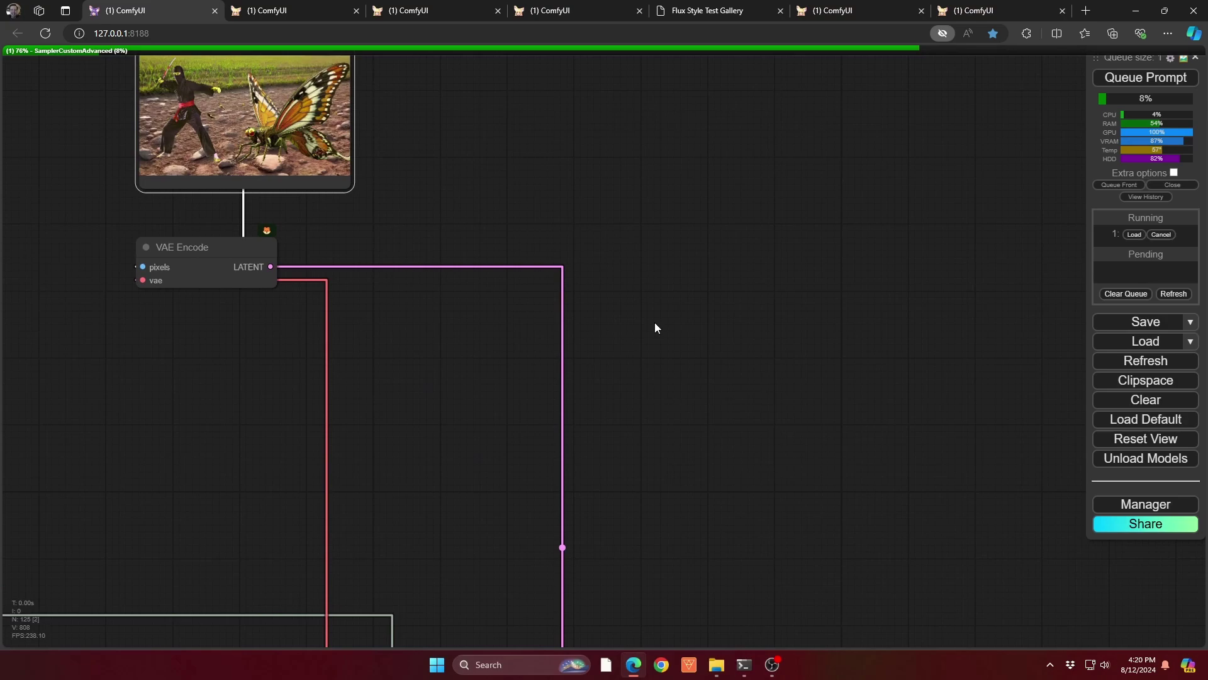
{"action": "scroll", "coordinate": [500, 207], "scroll_direction": "down", "scroll_amount": 3}
{"action": "scroll", "coordinate": [795, 266], "scroll_direction": "up", "scroll_amount": 2}
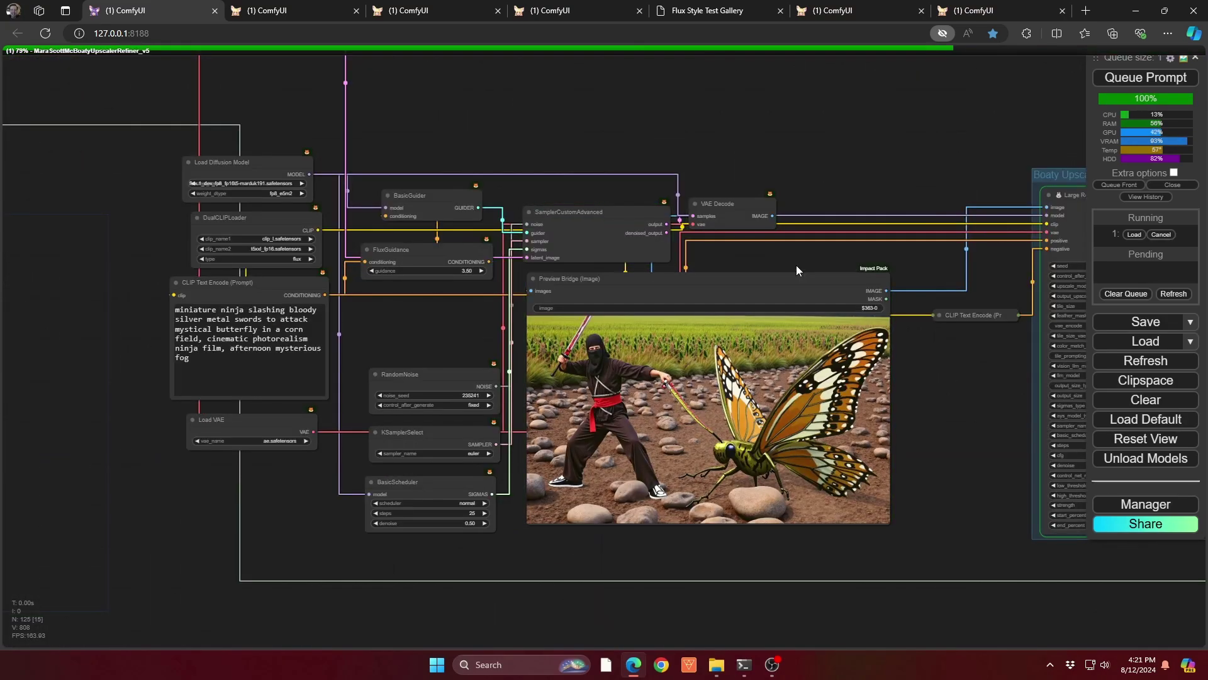
{"action": "scroll", "coordinate": [595, 364], "scroll_direction": "up", "scroll_amount": 5}
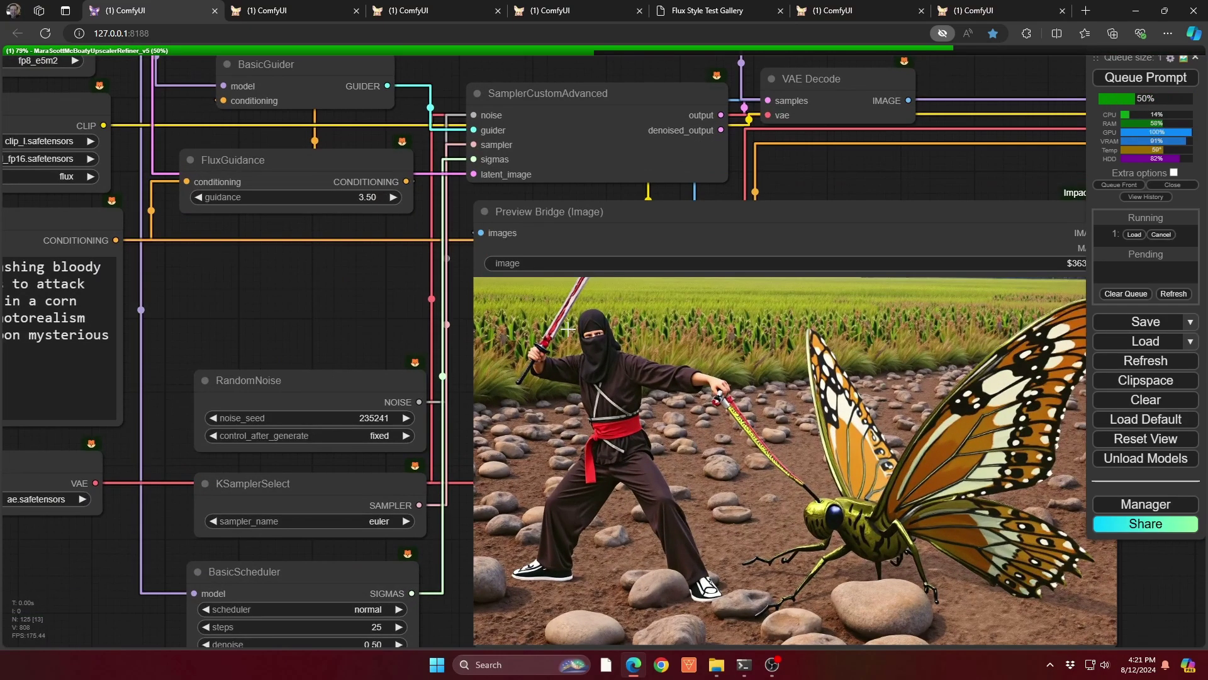
{"action": "scroll", "coordinate": [569, 321], "scroll_direction": "up", "scroll_amount": 10}
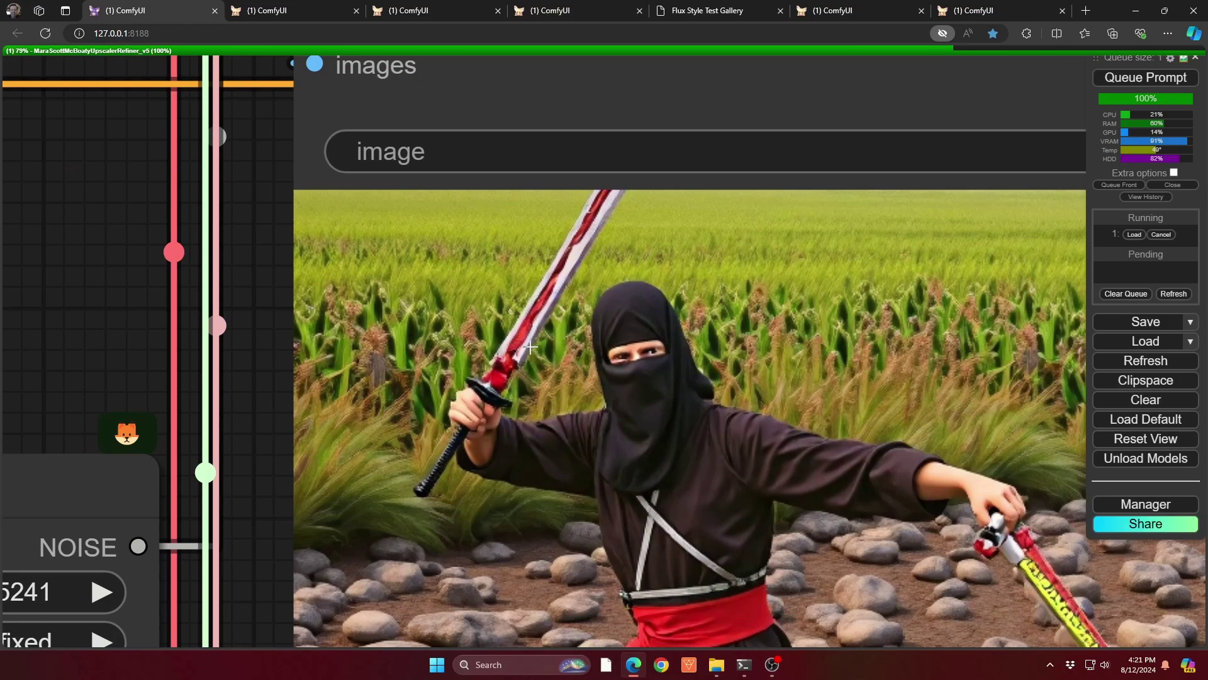
{"action": "scroll", "coordinate": [553, 322], "scroll_direction": "down", "scroll_amount": 10}
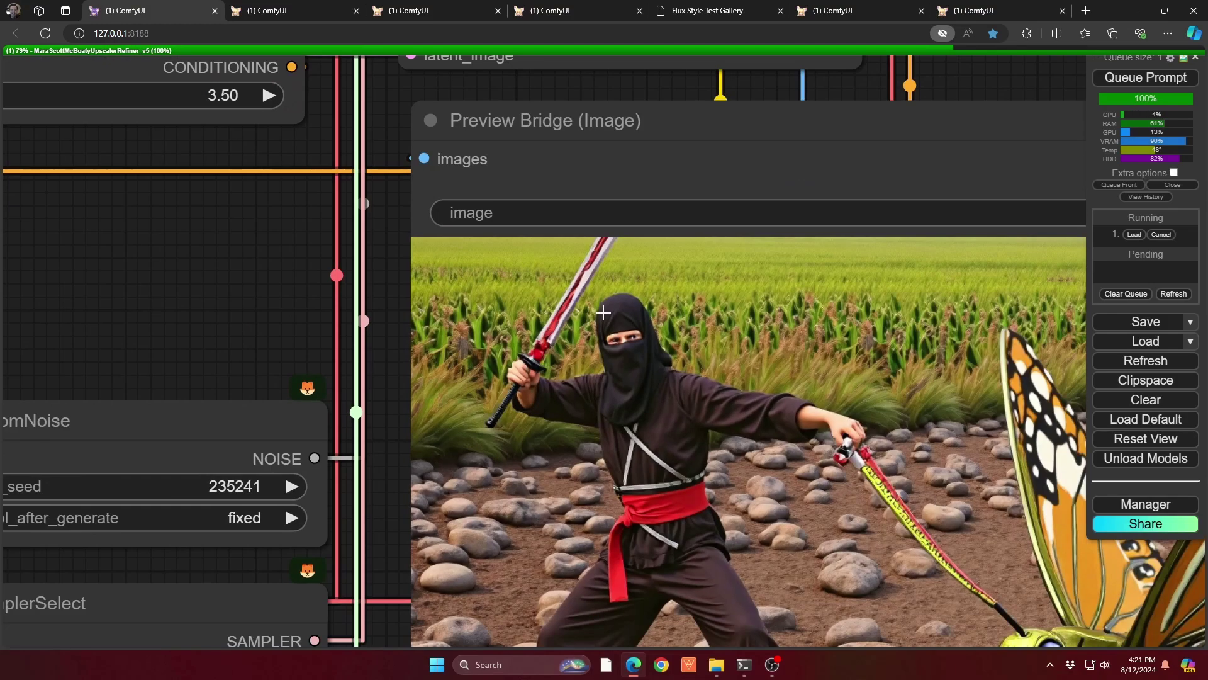
Inspect the new red-sword result in the Boaty Upscale group's preview
{"action": "left_click_drag", "start_coordinate": [841, 201], "coordinate": [685, 202]}
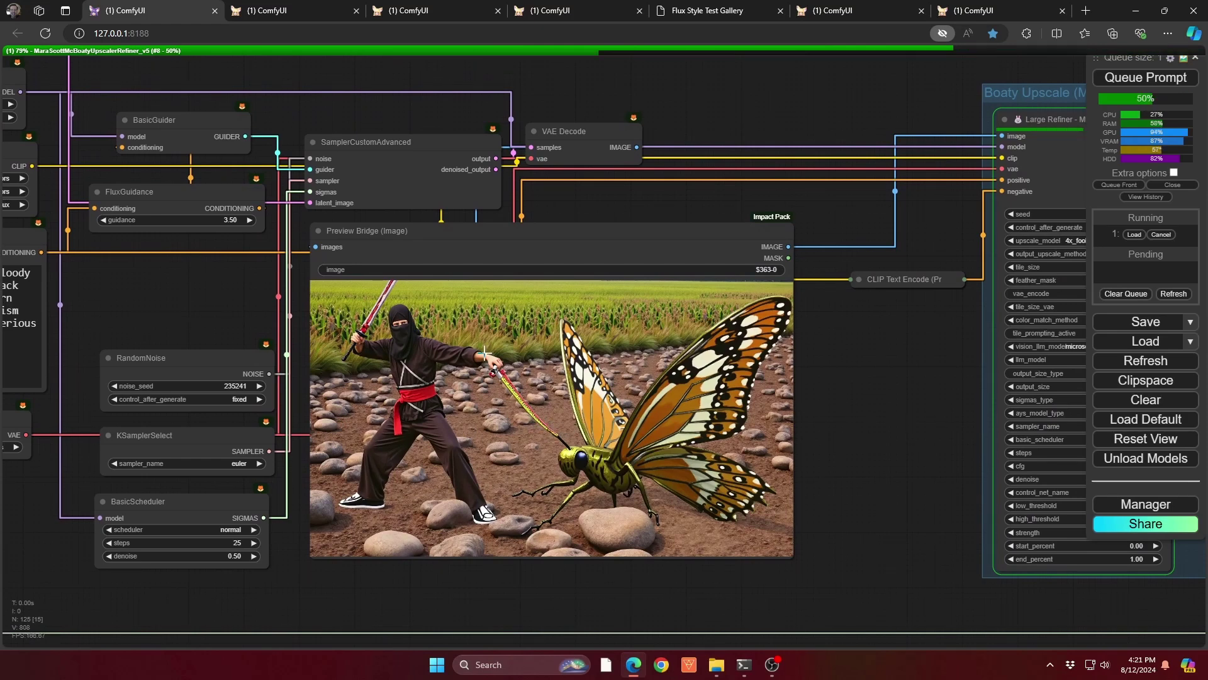
{"action": "left_click_drag", "start_coordinate": [599, 188], "coordinate": [617, 198]}
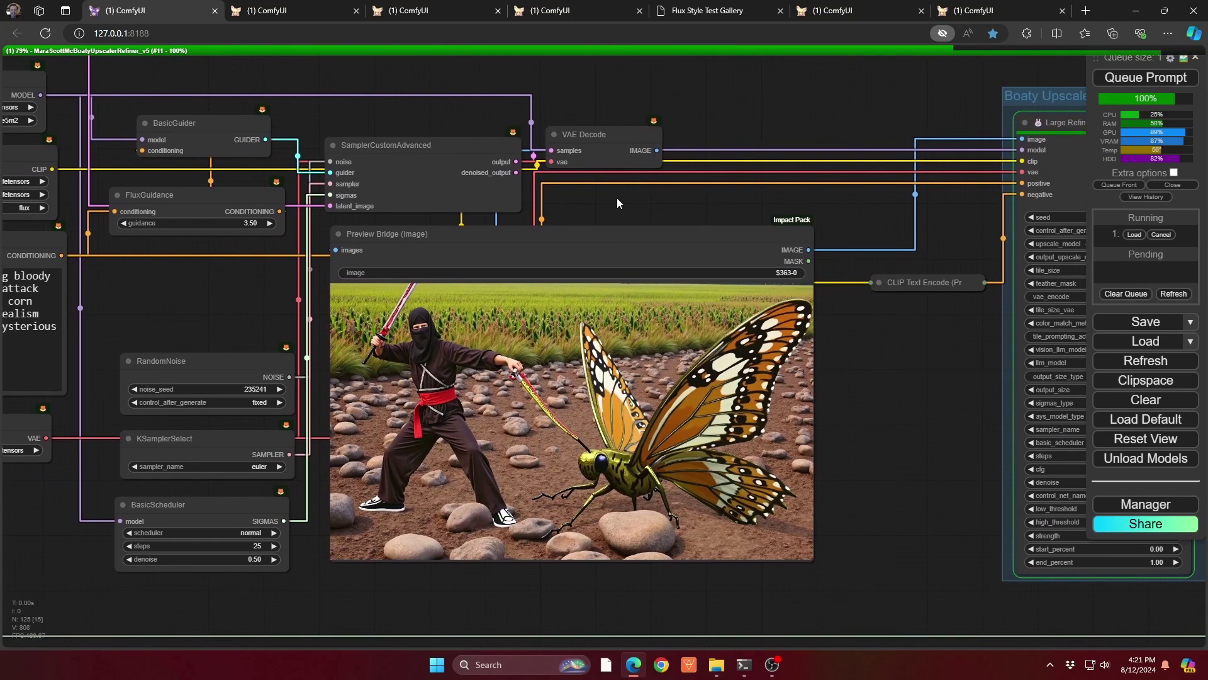
{"action": "scroll", "coordinate": [508, 367], "scroll_direction": "up", "scroll_amount": 10}
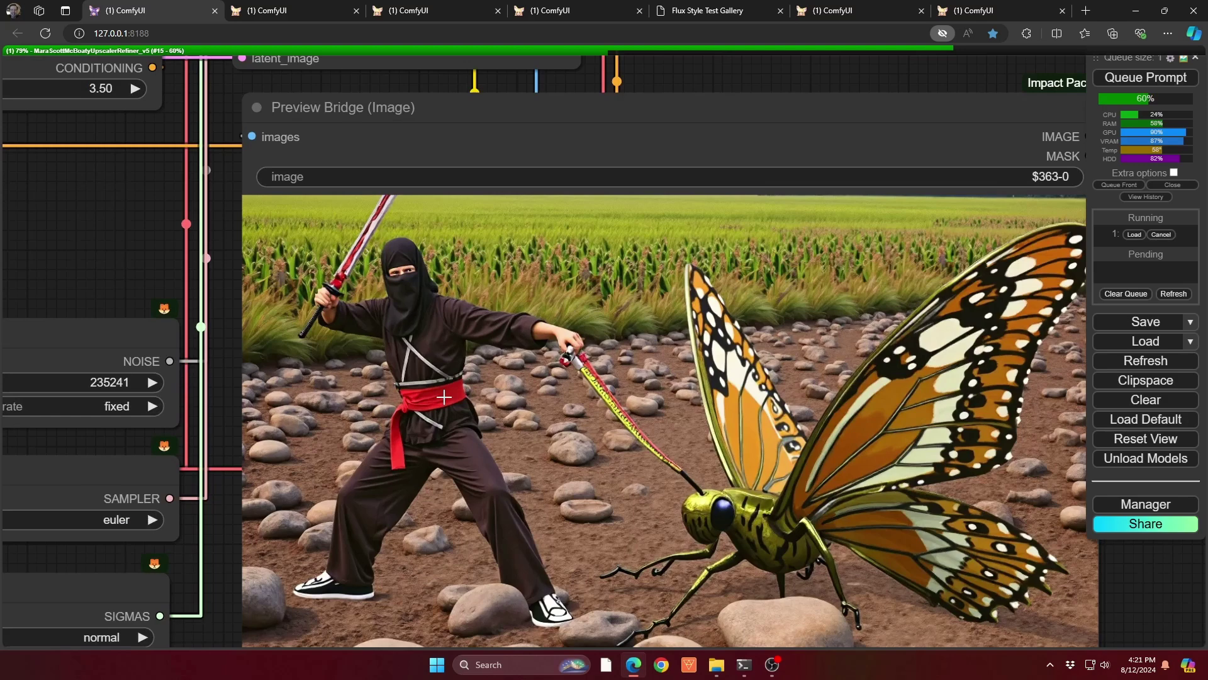
{"action": "scroll", "coordinate": [491, 336], "scroll_direction": "down", "scroll_amount": 10}
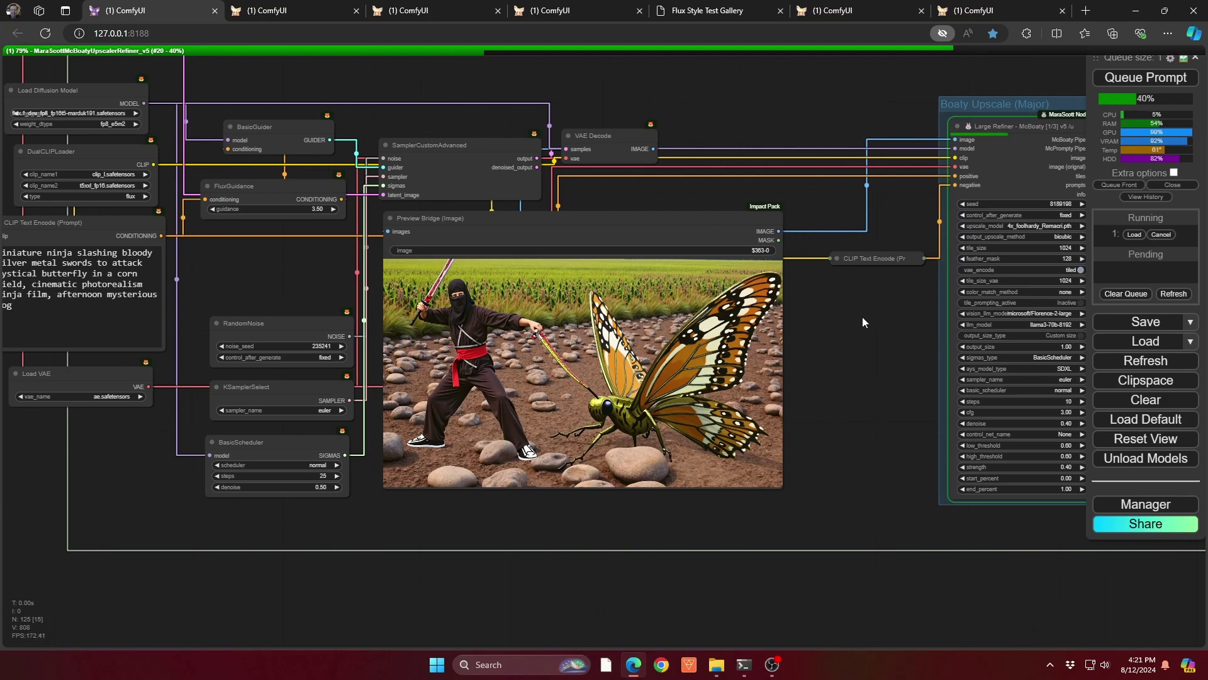
{"action": "left_click_drag", "start_coordinate": [862, 316], "coordinate": [254, 369]}
{"action": "scroll", "coordinate": [416, 199], "scroll_direction": "up", "scroll_amount": 5}
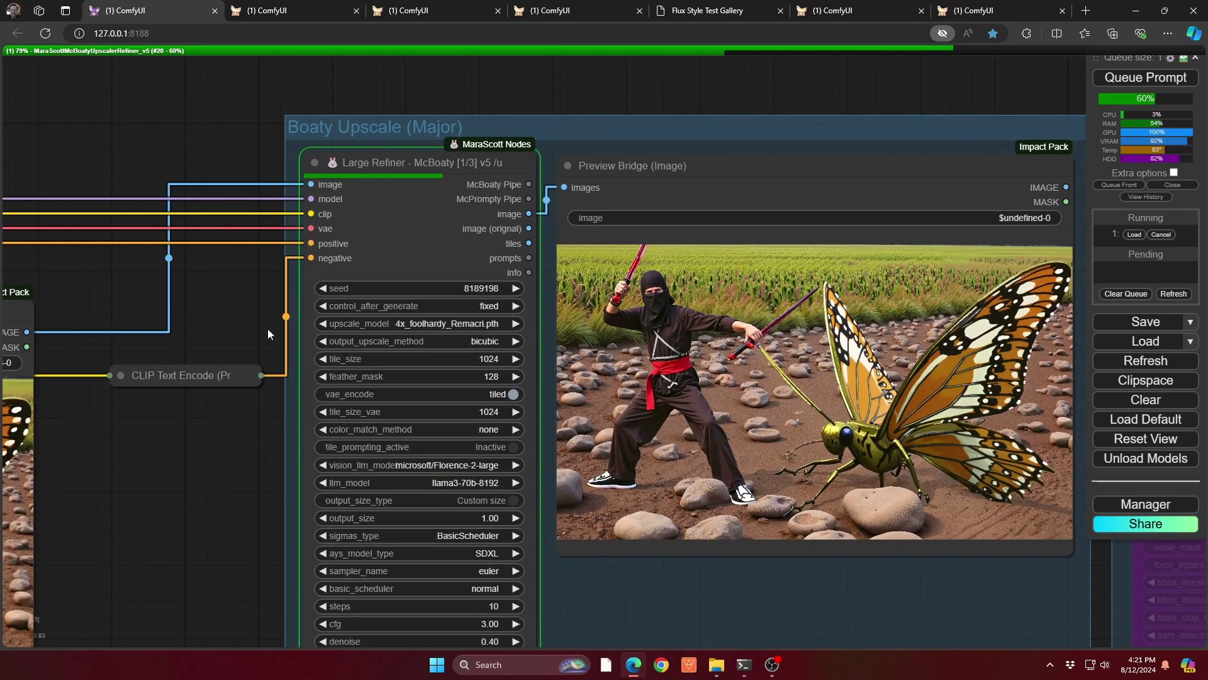
{"action": "left_click_drag", "start_coordinate": [266, 328], "coordinate": [334, 316]}
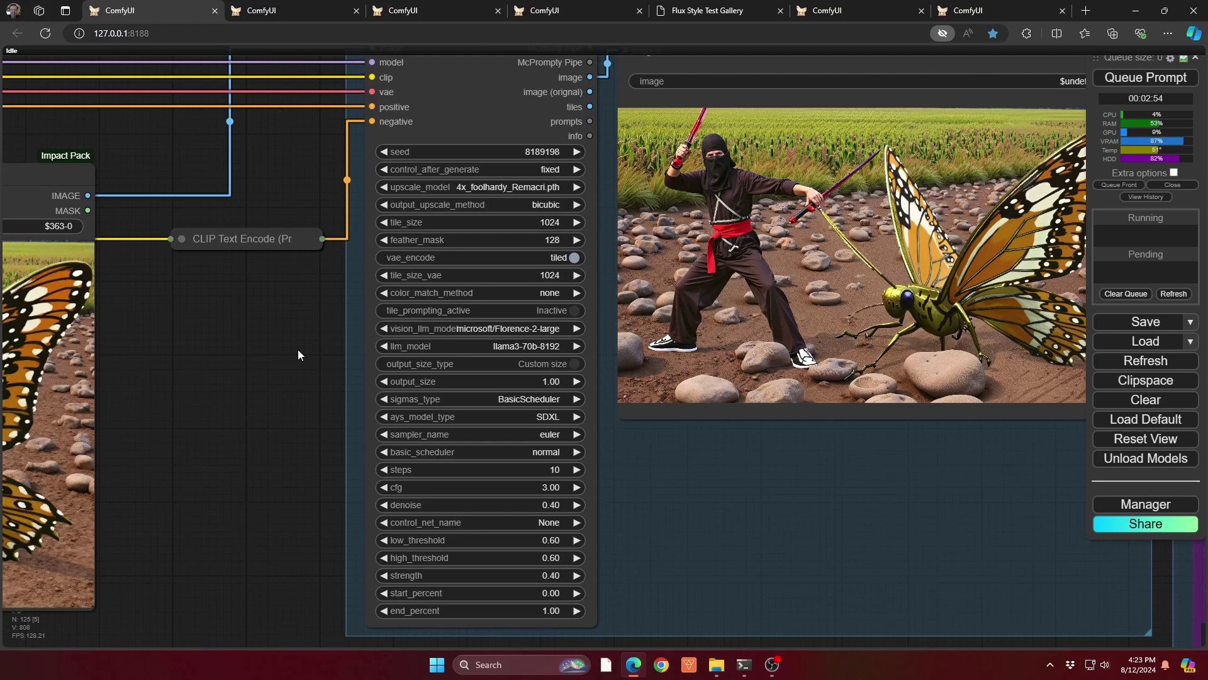
{"action": "left_click_drag", "start_coordinate": [297, 349], "coordinate": [206, 358]}
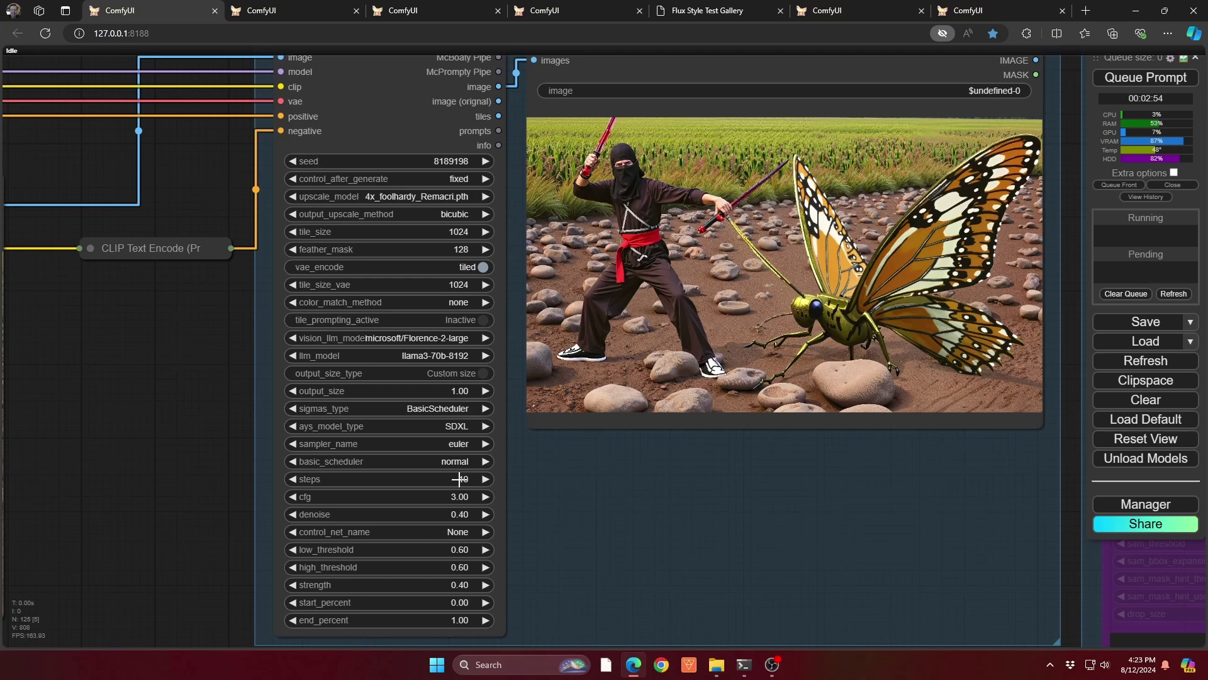
{"action": "left_click_drag", "start_coordinate": [460, 479], "coordinate": [426, 481]}
{"action": "left_click", "coordinate": [425, 481]}
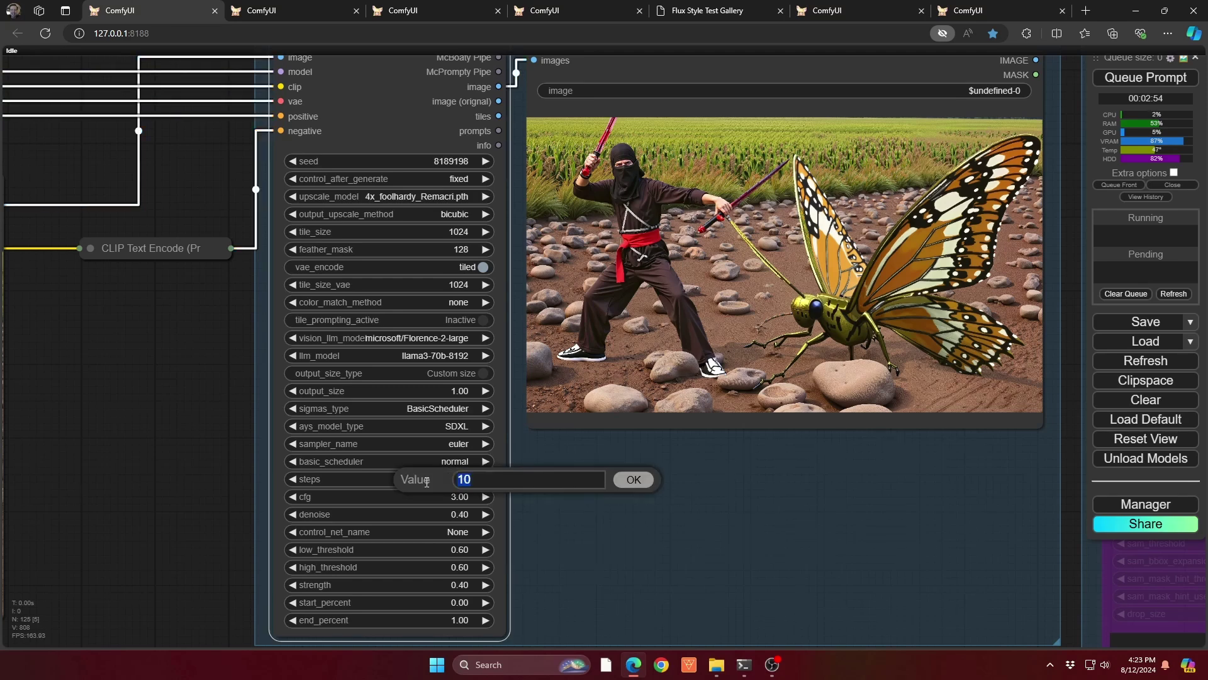
{"action": "type", "text": "2"}
{"action": "key", "text": "Return"}
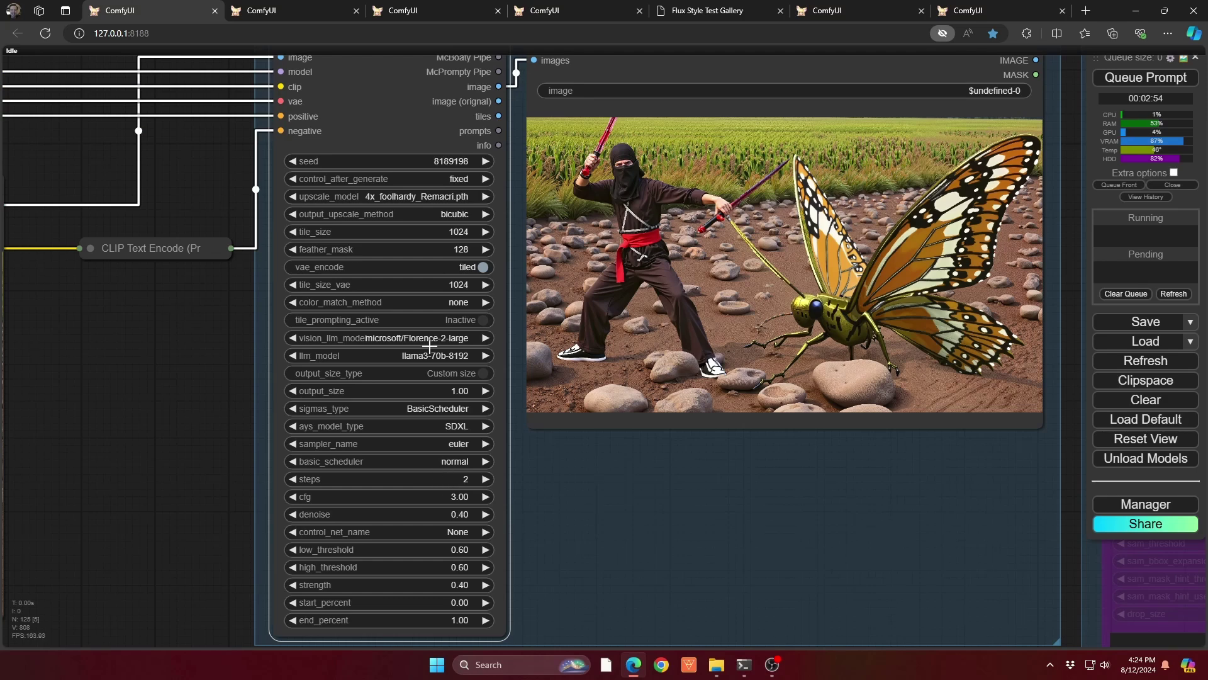
{"action": "left_click_drag", "start_coordinate": [932, 509], "coordinate": [687, 542]}
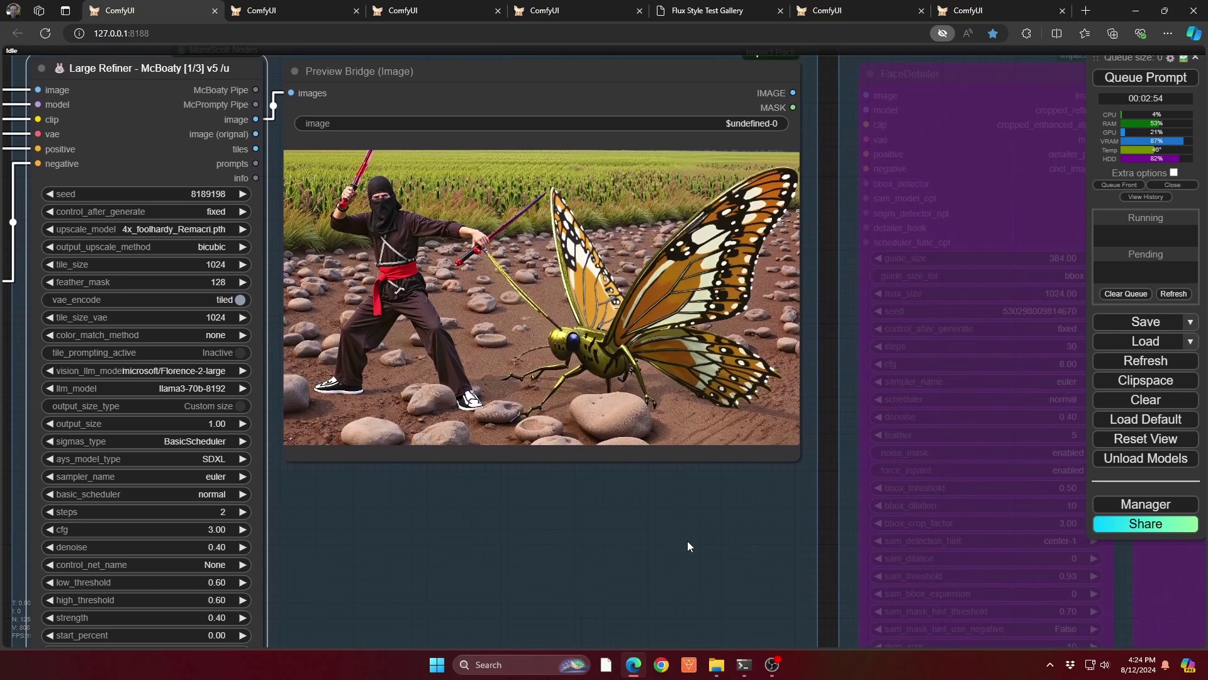
{"action": "scroll", "coordinate": [687, 541], "scroll_direction": "down", "scroll_amount": 5}
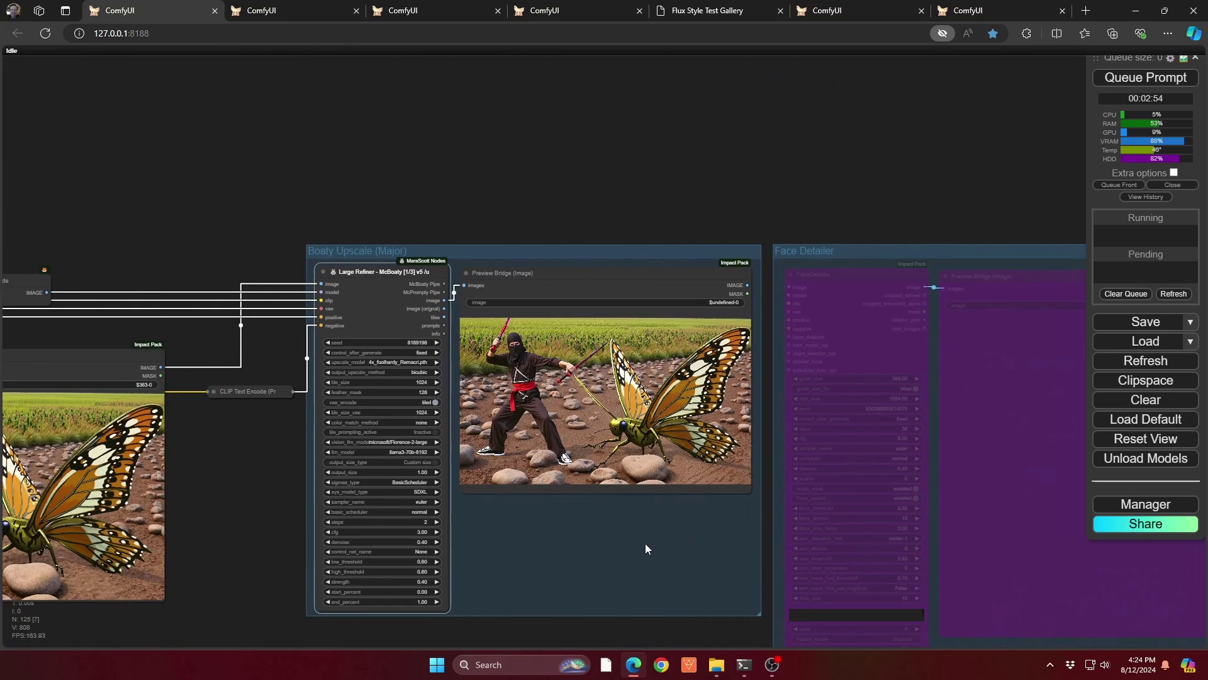
{"action": "left_click_drag", "start_coordinate": [610, 549], "coordinate": [980, 539]}
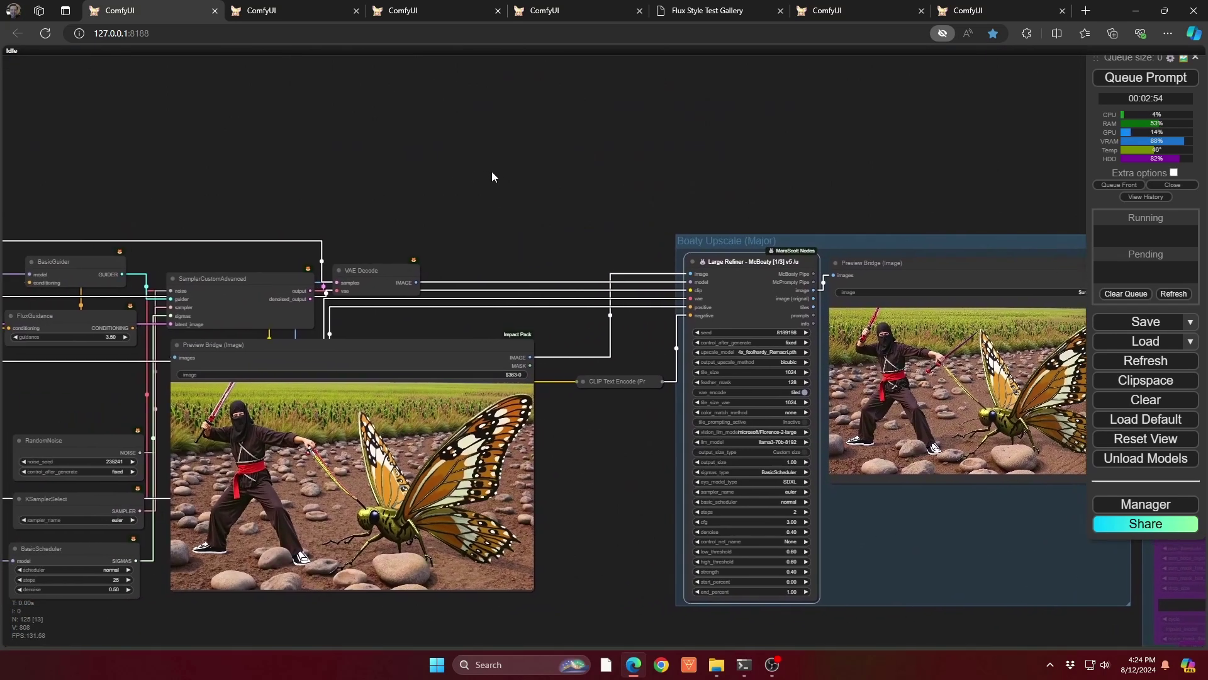
{"action": "left_click_drag", "start_coordinate": [493, 171], "coordinate": [732, 187]}
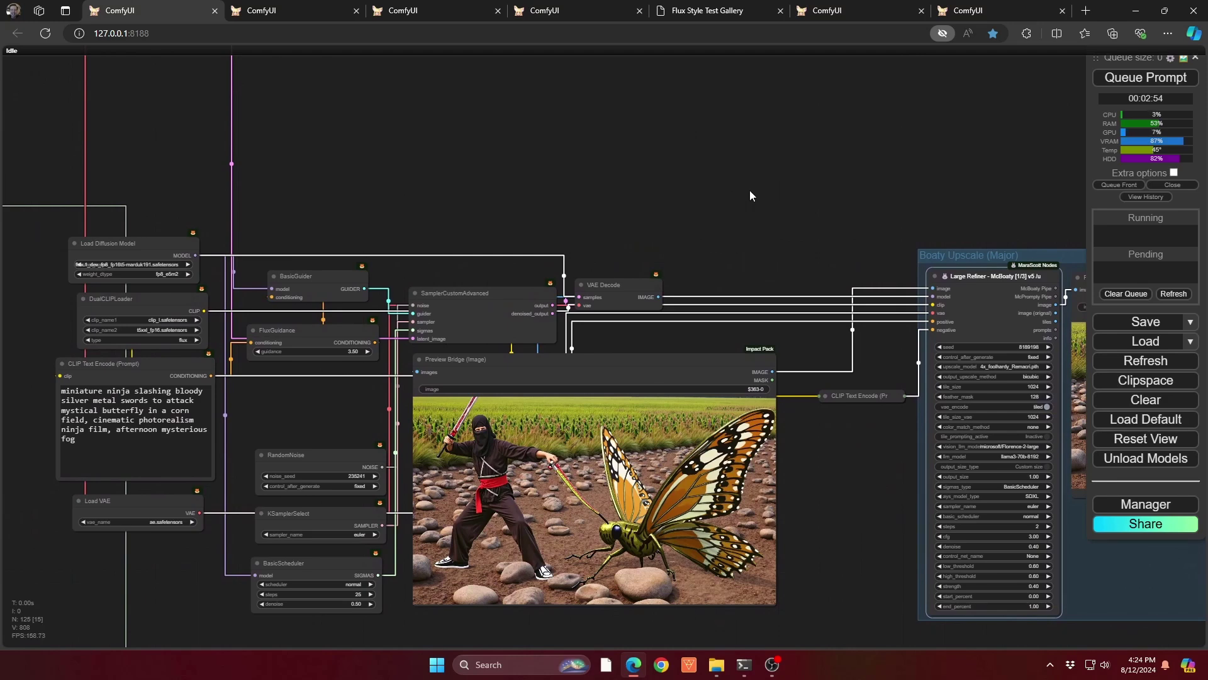
Switch to the second workflow tab with the inpaint groups and its loader nodes
{"action": "left_click", "coordinate": [316, 9]}
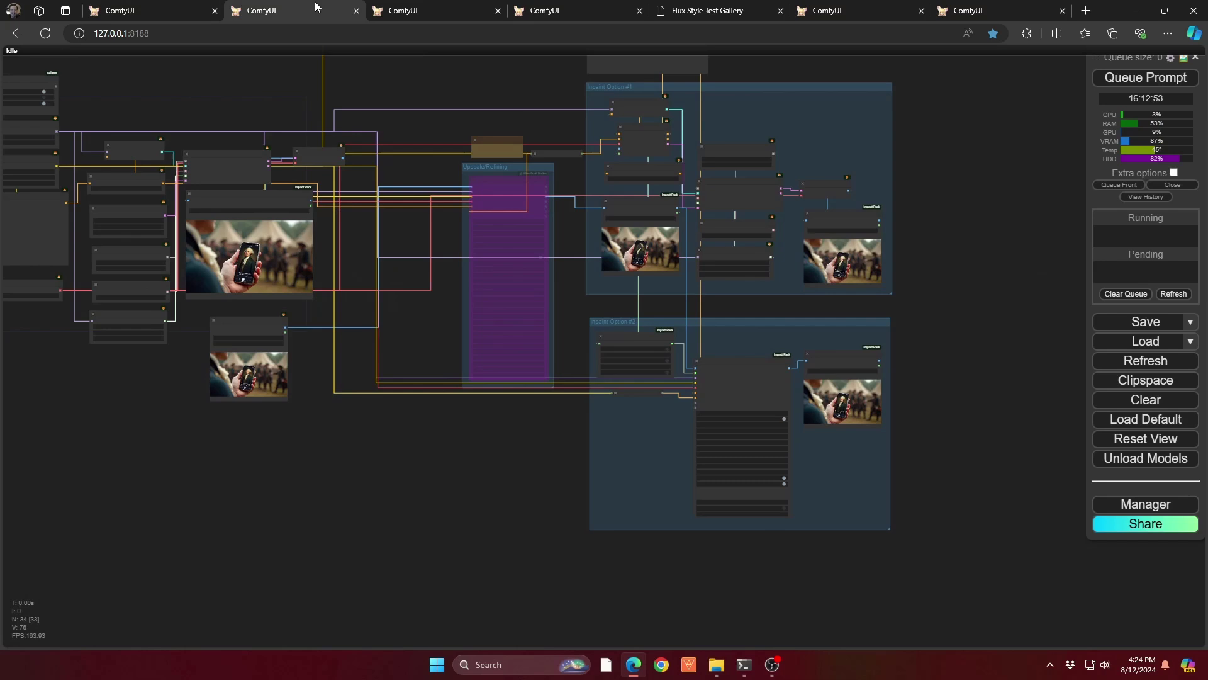
{"action": "left_click_drag", "start_coordinate": [391, 439], "coordinate": [561, 474]}
{"action": "scroll", "coordinate": [366, 270], "scroll_direction": "up", "scroll_amount": 7}
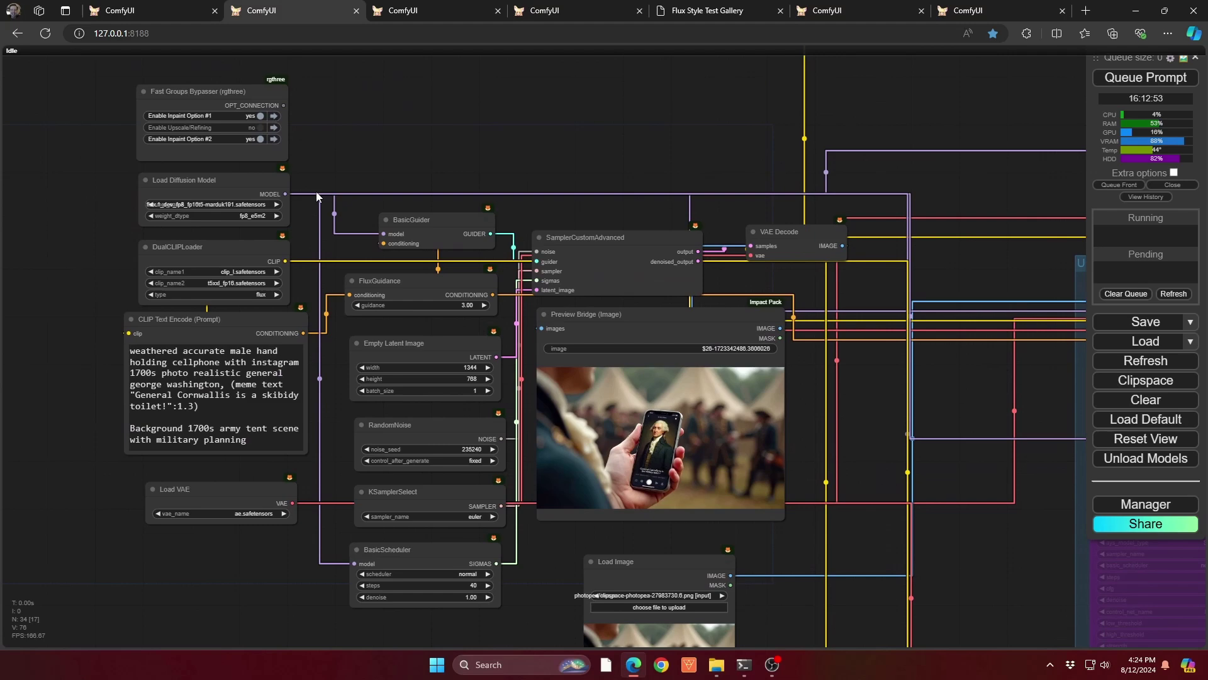
{"action": "scroll", "coordinate": [403, 138], "scroll_direction": "up", "scroll_amount": 6}
{"action": "scroll", "coordinate": [428, 132], "scroll_direction": "down", "scroll_amount": 1}
{"action": "left_click_drag", "start_coordinate": [445, 126], "coordinate": [464, 162]}
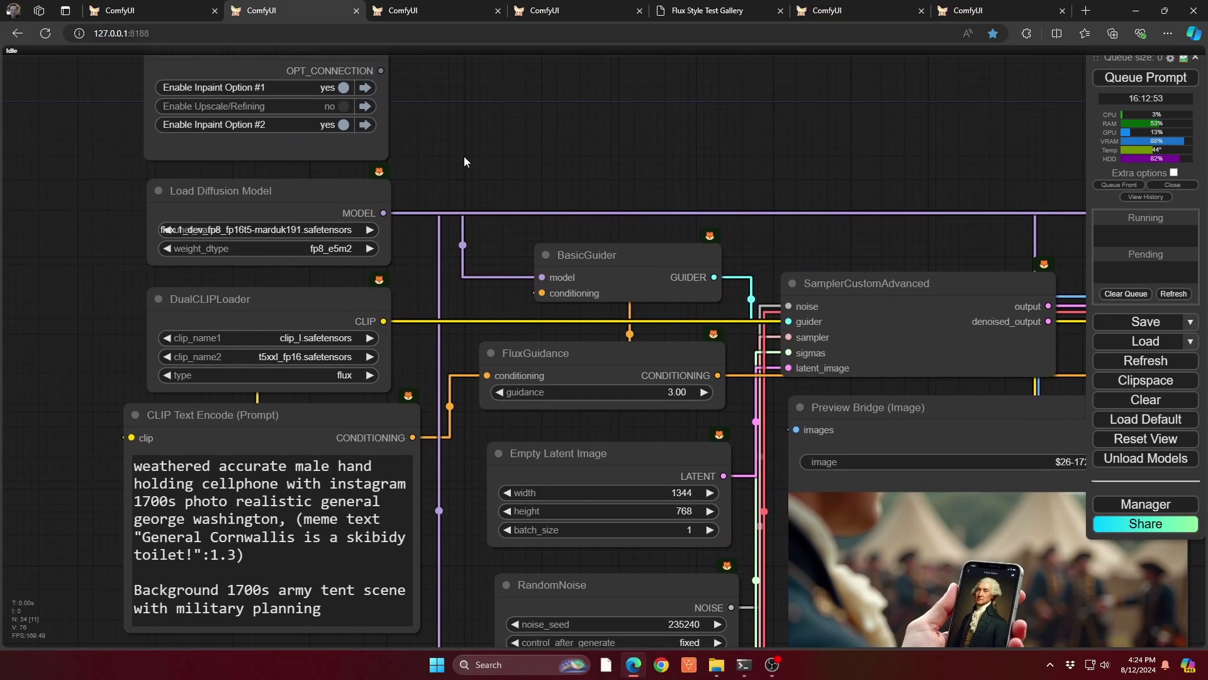
Zoom into the Washington-on-a-phone image to read its garbled meme caption
{"action": "left_click_drag", "start_coordinate": [787, 175], "coordinate": [272, 46]}
{"action": "left_click_drag", "start_coordinate": [706, 488], "coordinate": [735, 401]}
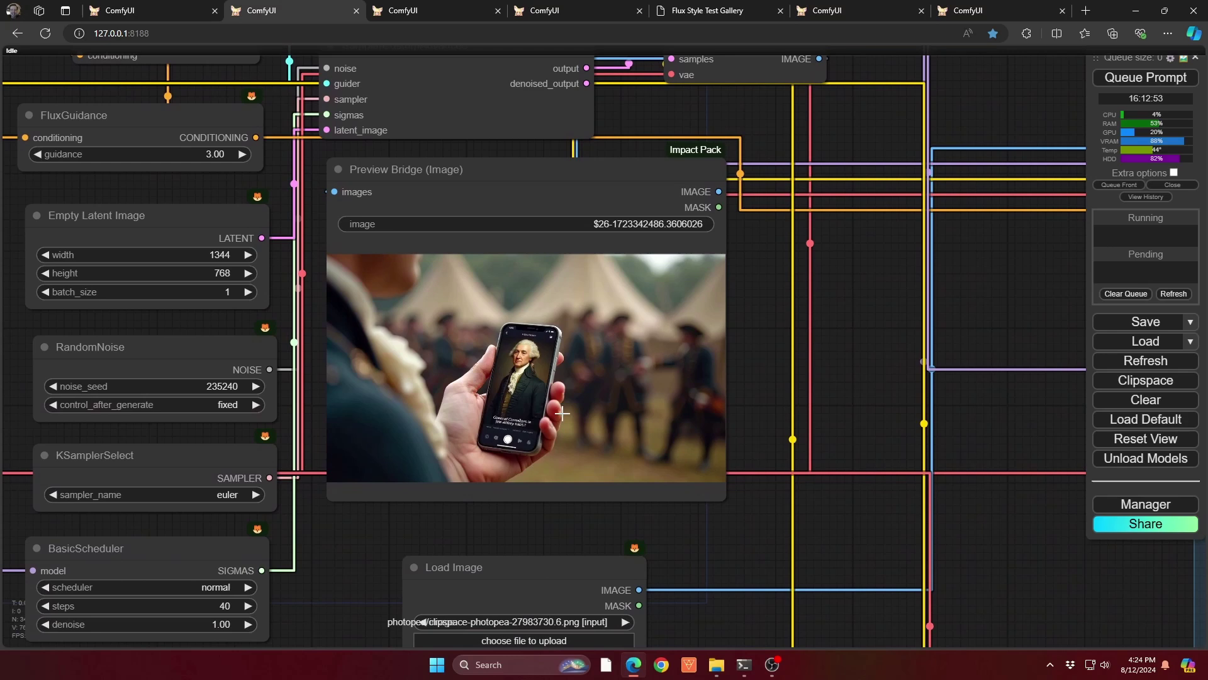
{"action": "scroll", "coordinate": [511, 415], "scroll_direction": "up", "scroll_amount": 8}
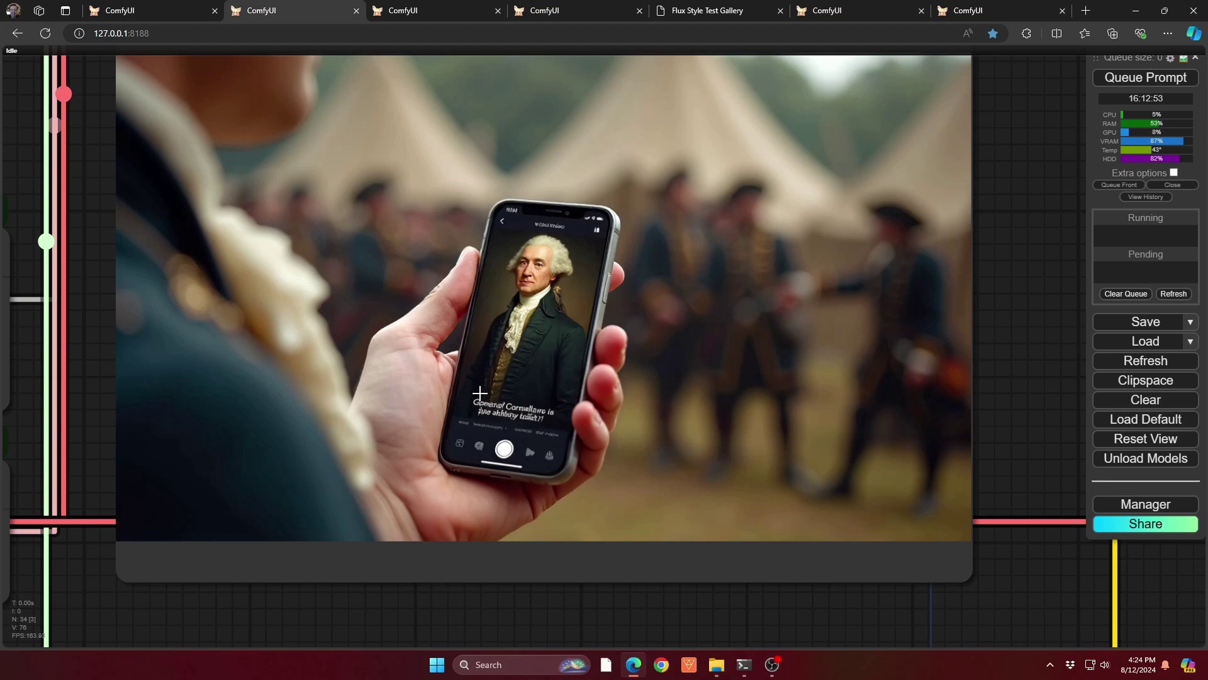
{"action": "scroll", "coordinate": [507, 431], "scroll_direction": "up", "scroll_amount": 10}
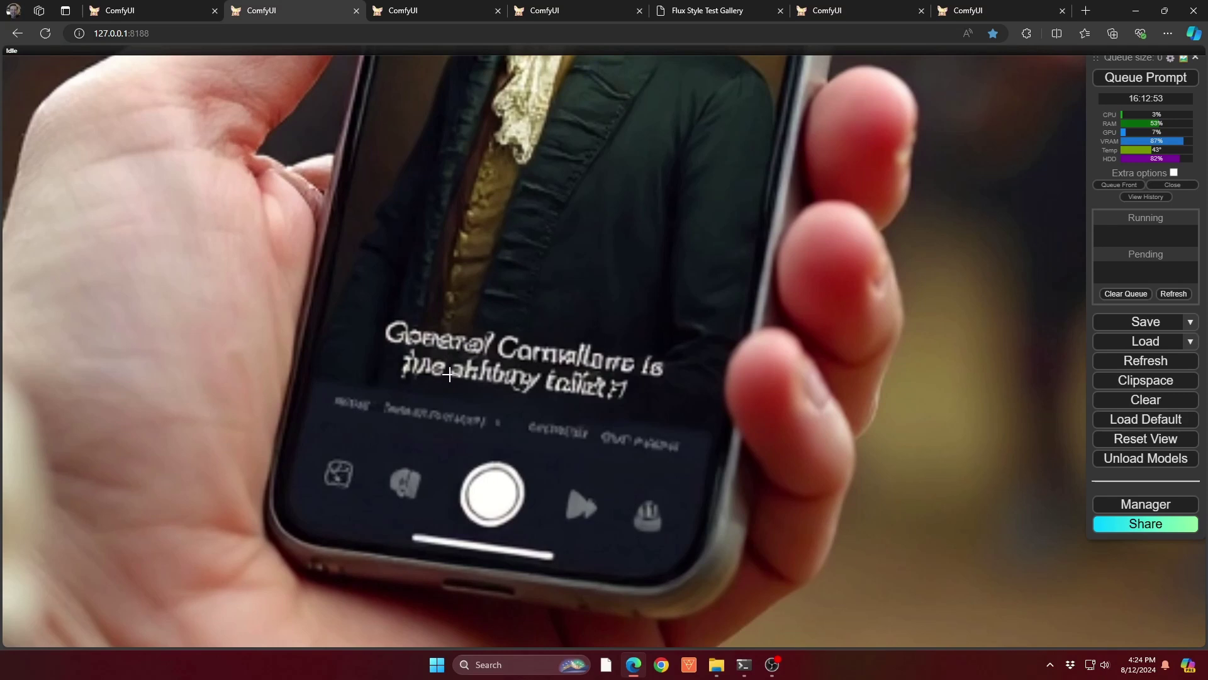
{"action": "scroll", "coordinate": [457, 371], "scroll_direction": "down", "scroll_amount": 6}
{"action": "scroll", "coordinate": [475, 365], "scroll_direction": "up", "scroll_amount": 4}
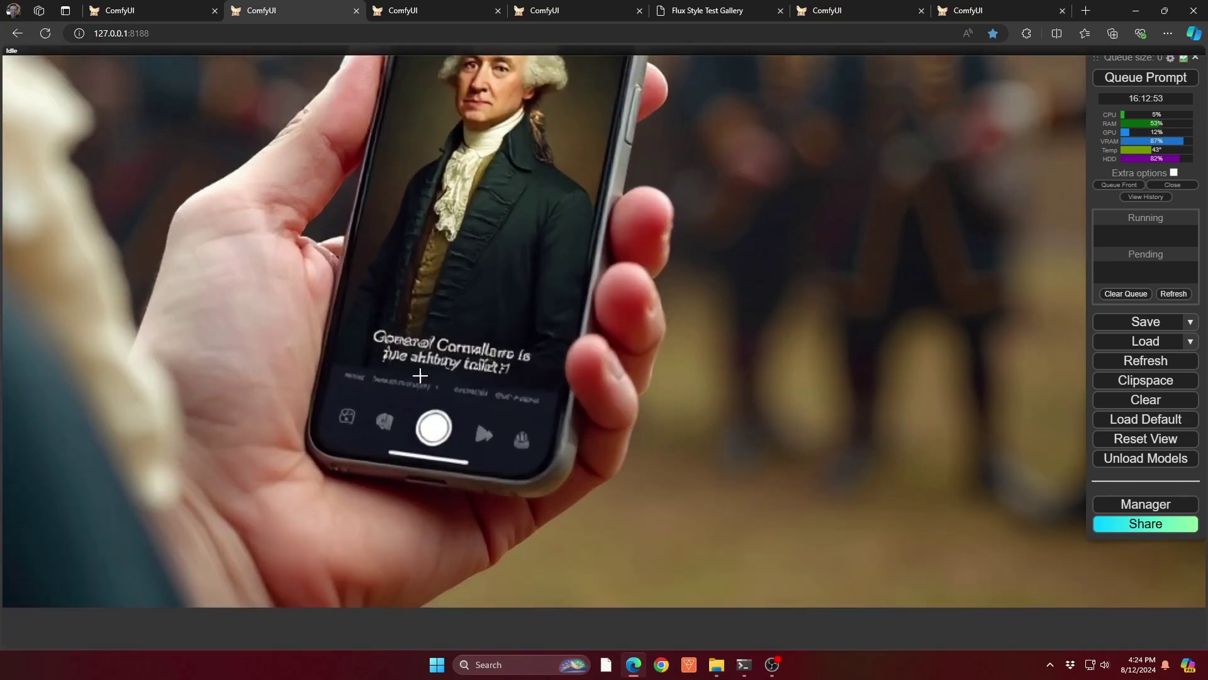
{"action": "scroll", "coordinate": [420, 376], "scroll_direction": "down", "scroll_amount": 3}
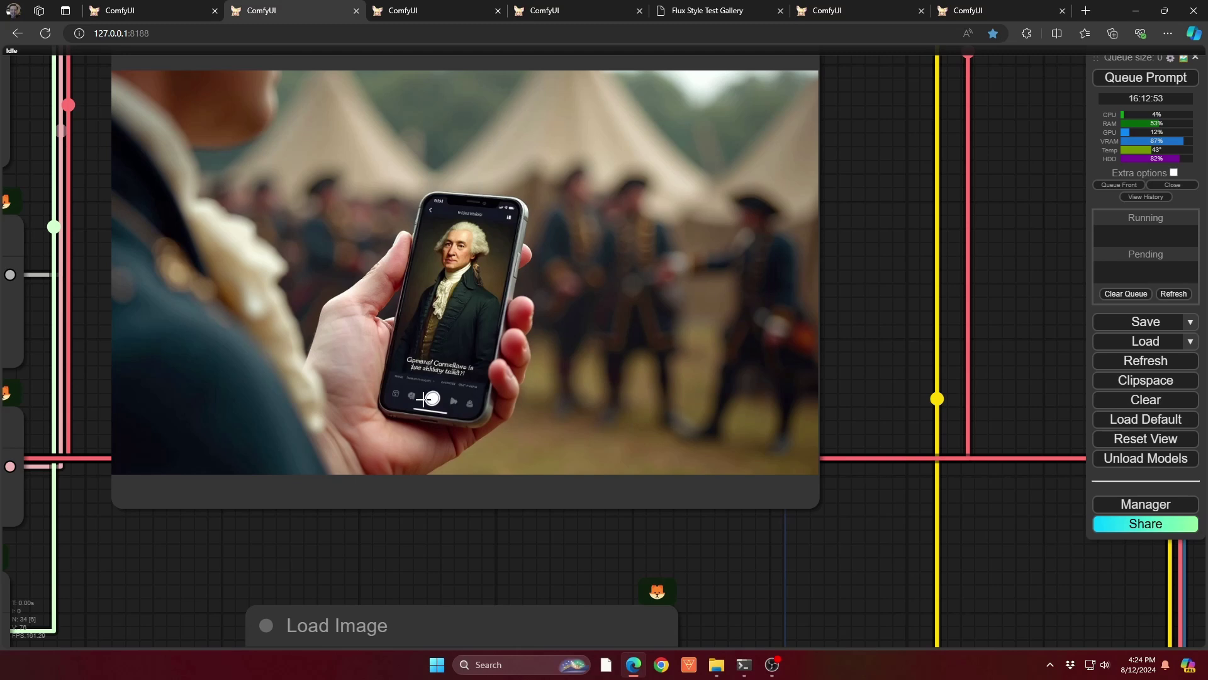
{"action": "scroll", "coordinate": [425, 399], "scroll_direction": "down", "scroll_amount": 5}
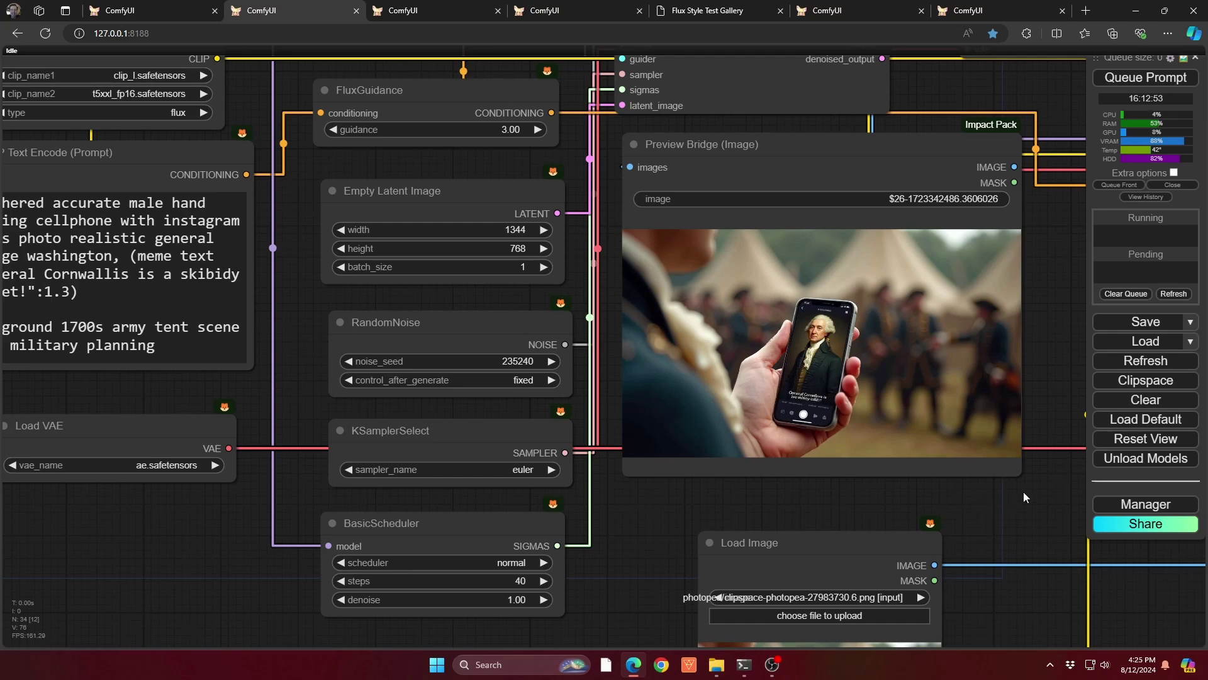
Zoom in on Inpaint Option #1's guider, FluxGuidance 3.00 and seed 156156161
{"action": "left_click_drag", "start_coordinate": [1024, 492], "coordinate": [527, 468]}
{"action": "scroll", "coordinate": [527, 468], "scroll_direction": "down", "scroll_amount": 4}
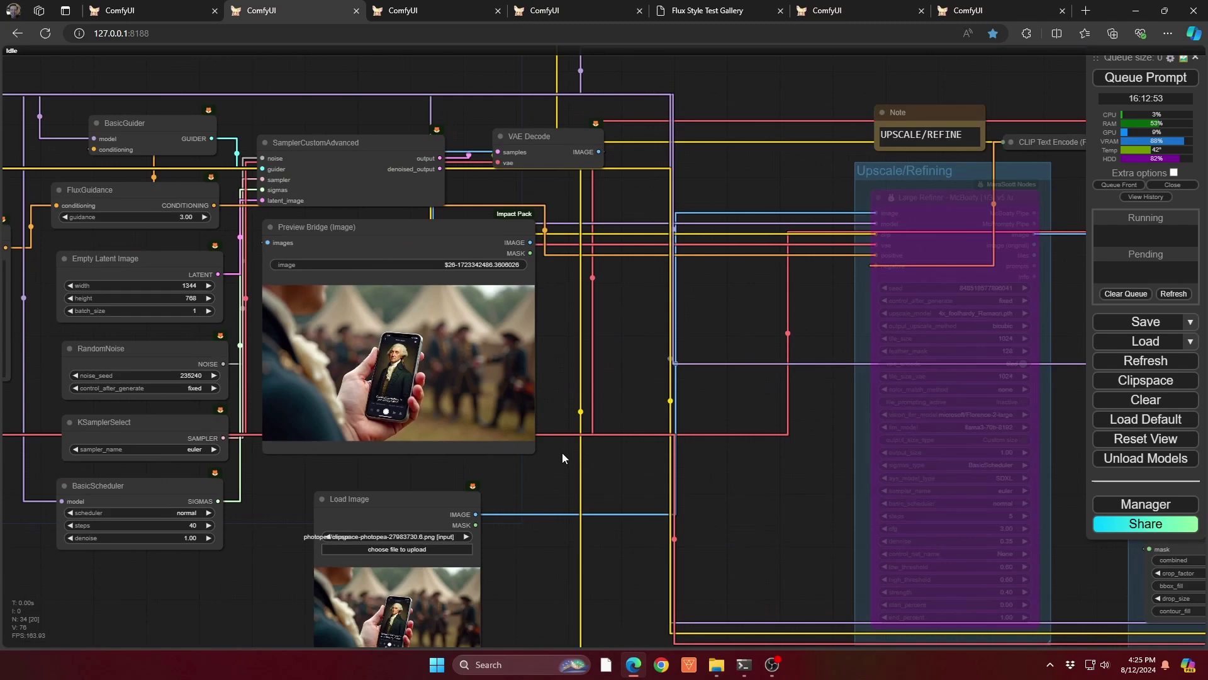
{"action": "scroll", "coordinate": [685, 520], "scroll_direction": "down", "scroll_amount": 1}
{"action": "left_click_drag", "start_coordinate": [685, 520], "coordinate": [379, 390]}
{"action": "left_click_drag", "start_coordinate": [591, 237], "coordinate": [199, 232]}
{"action": "scroll", "coordinate": [334, 308], "scroll_direction": "up", "scroll_amount": 8}
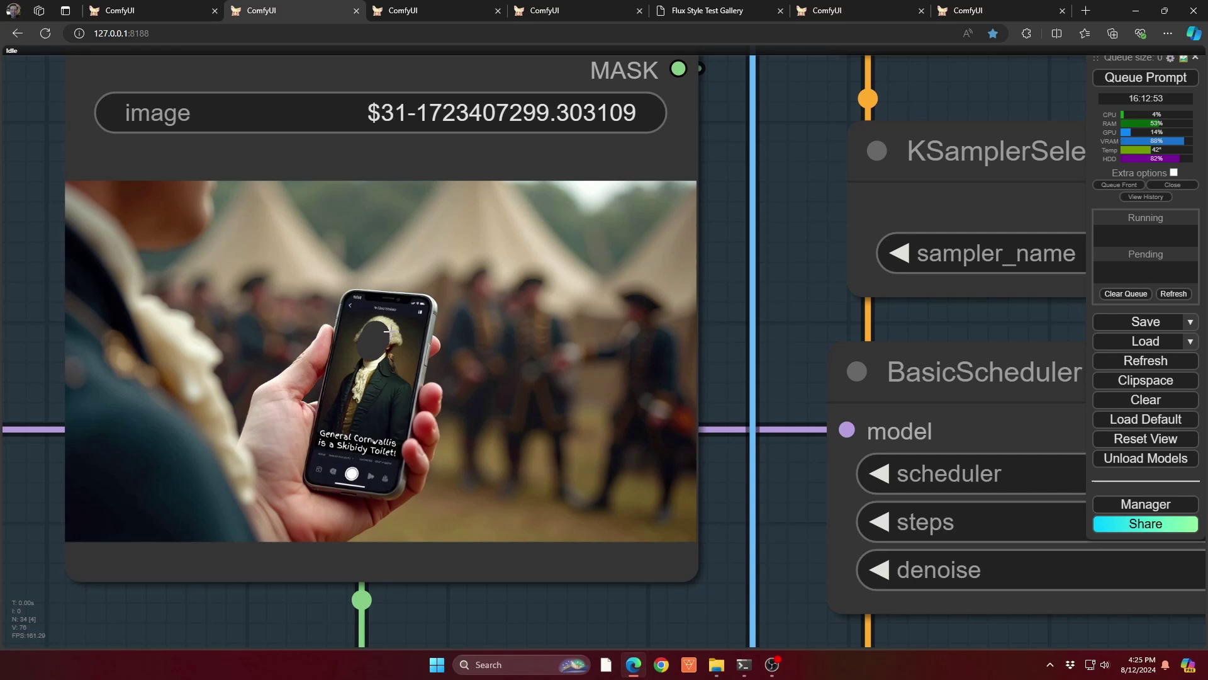
{"action": "scroll", "coordinate": [362, 351], "scroll_direction": "down", "scroll_amount": 12}
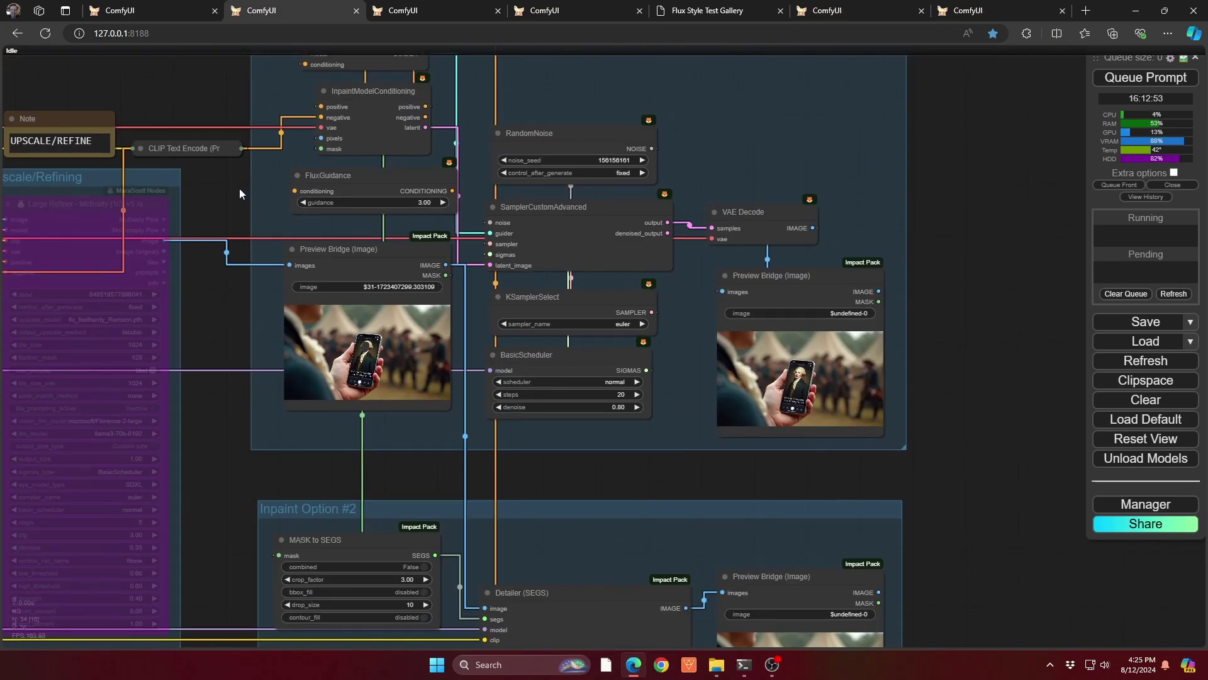
{"action": "left_click_drag", "start_coordinate": [239, 188], "coordinate": [269, 280]}
{"action": "scroll", "coordinate": [362, 171], "scroll_direction": "up", "scroll_amount": 6}
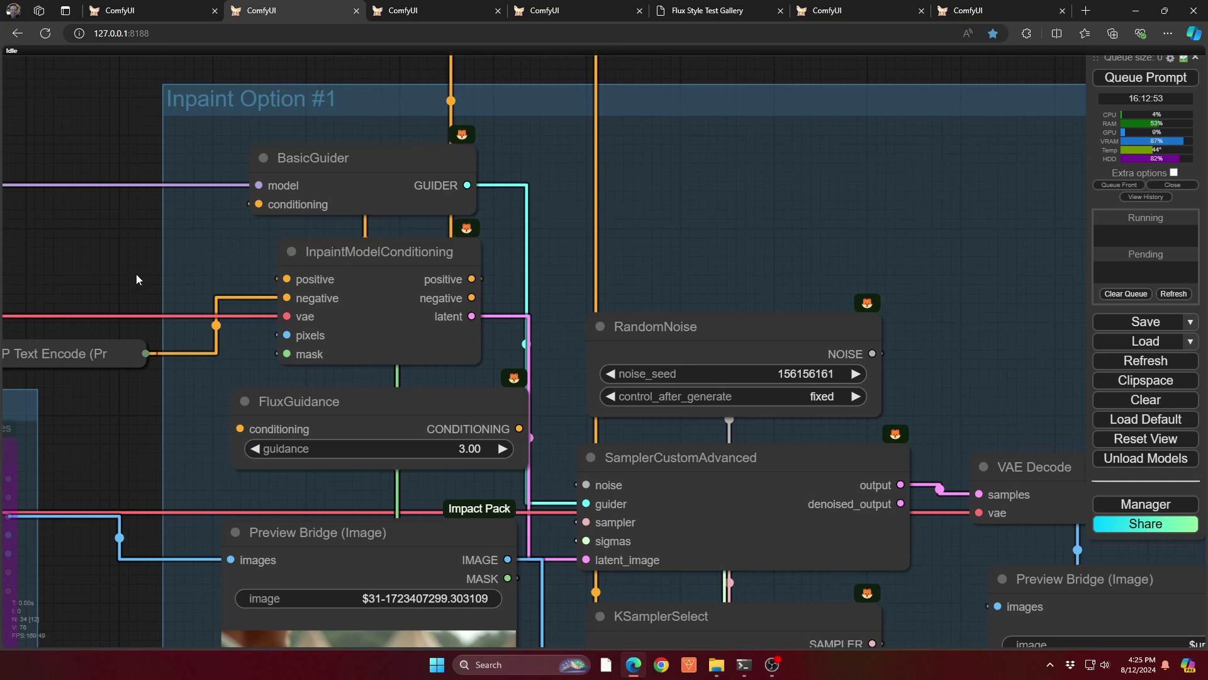
{"action": "left_click_drag", "start_coordinate": [138, 279], "coordinate": [25, 229]}
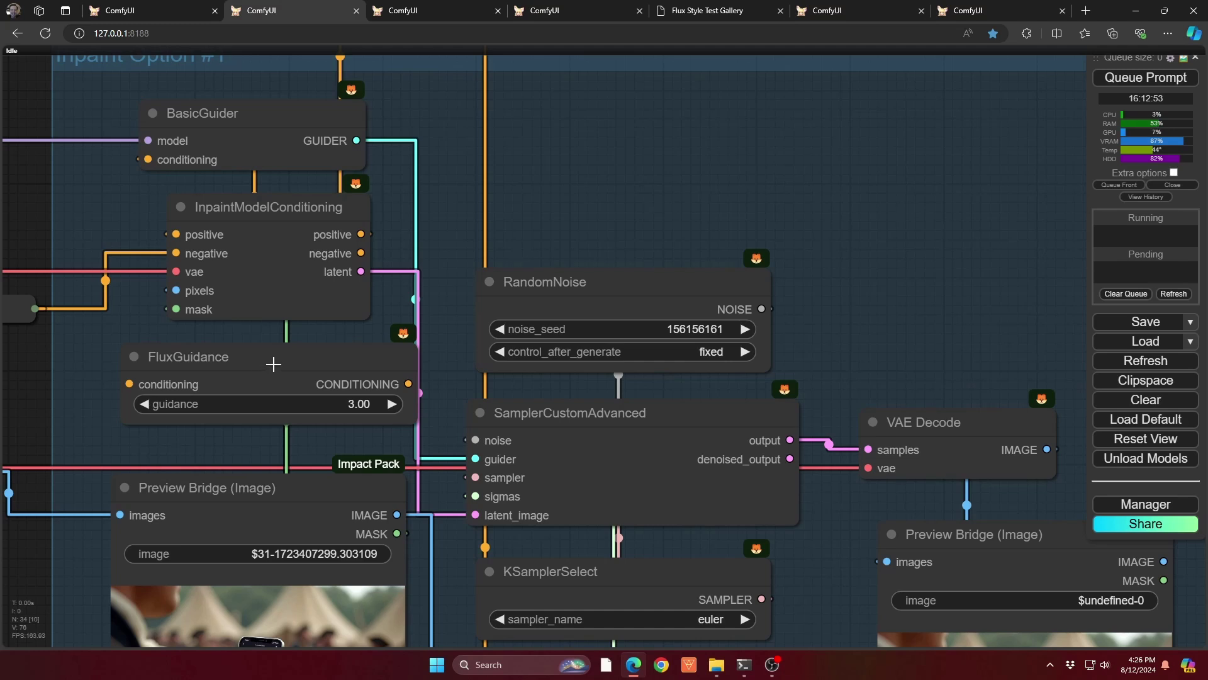
{"action": "left_click_drag", "start_coordinate": [587, 210], "coordinate": [526, 77]}
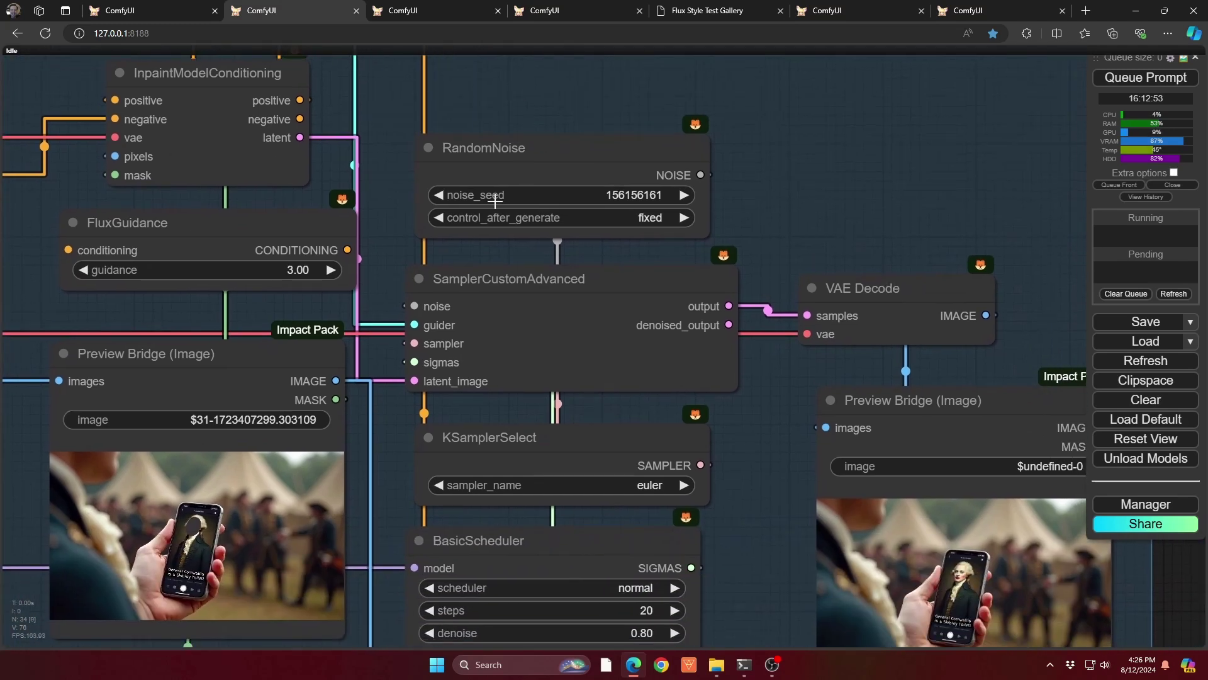
{"action": "left_click_drag", "start_coordinate": [385, 404], "coordinate": [343, 332]}
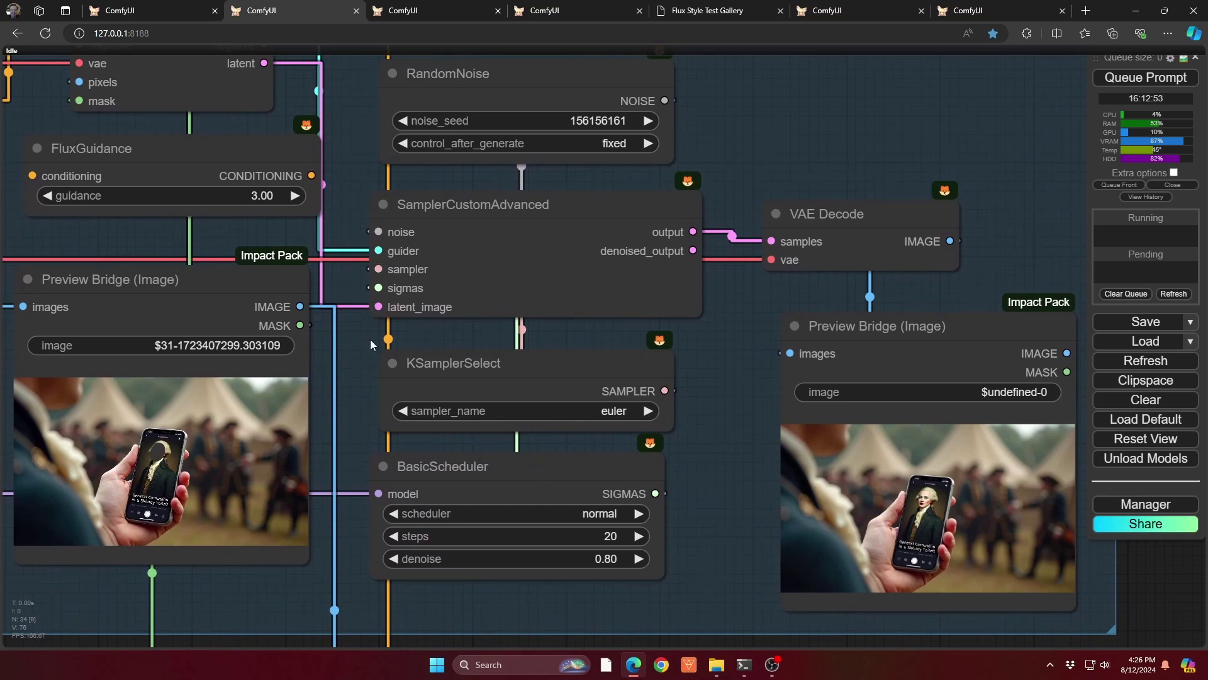
{"action": "left_click_drag", "start_coordinate": [363, 484], "coordinate": [330, 389]}
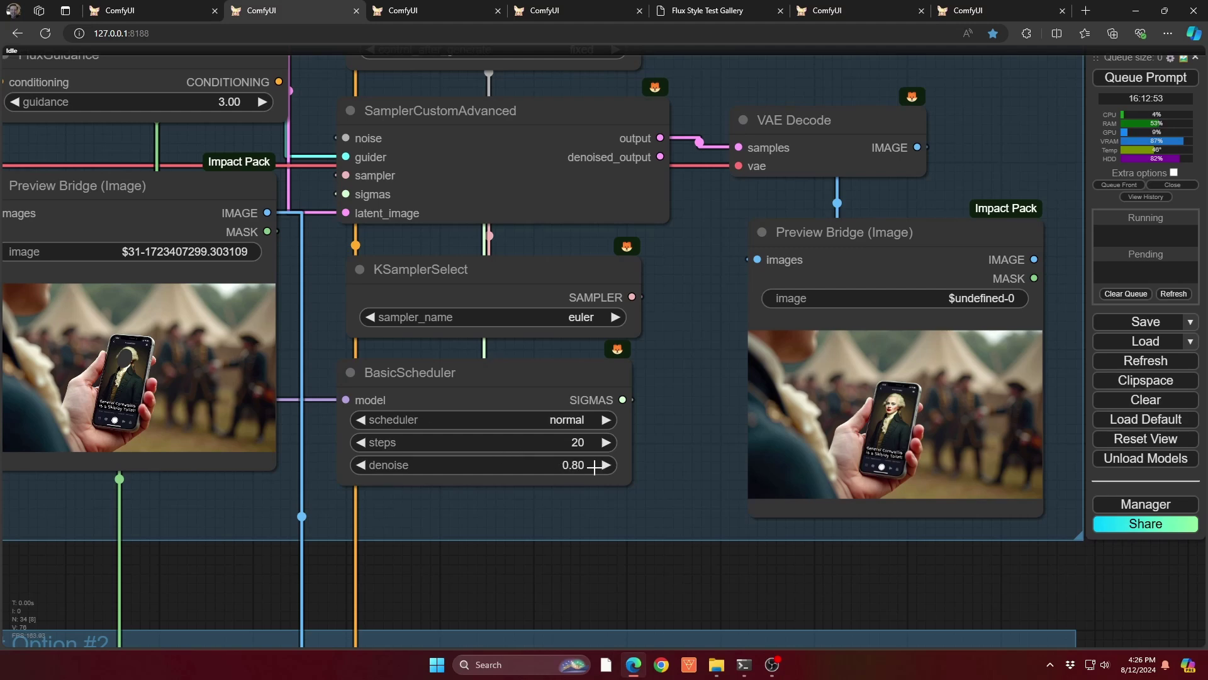
{"action": "scroll", "coordinate": [931, 425], "scroll_direction": "up", "scroll_amount": 4}
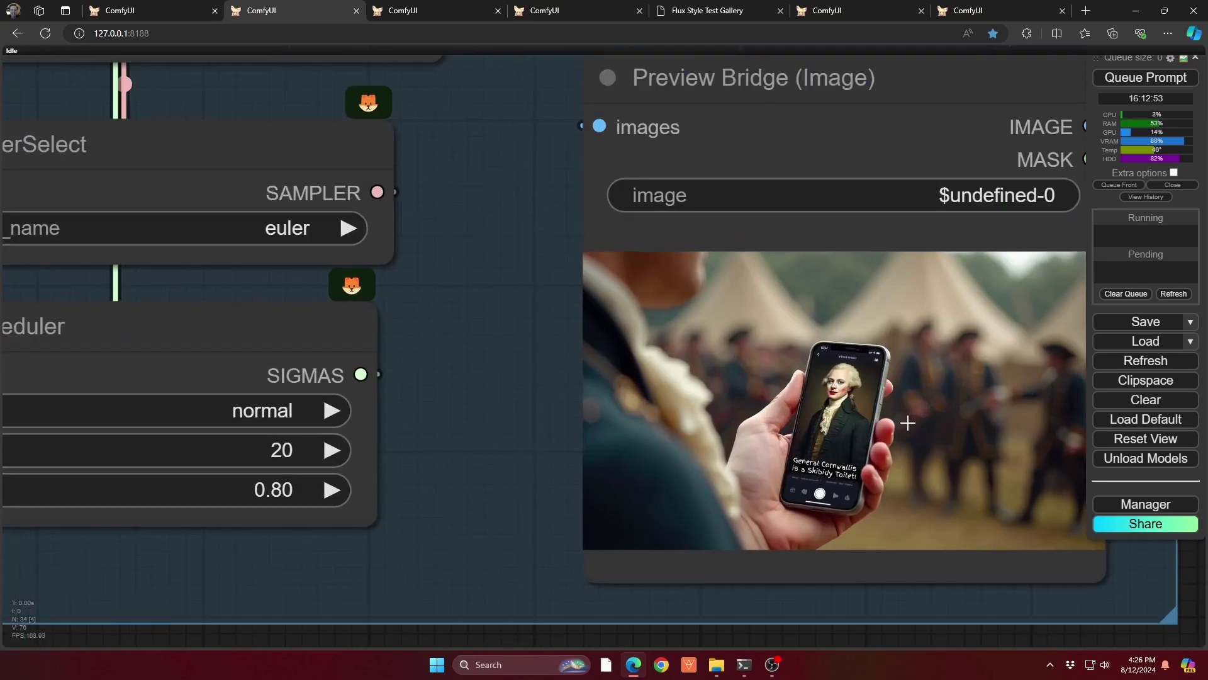
{"action": "scroll", "coordinate": [909, 423], "scroll_direction": "up", "scroll_amount": 4}
{"action": "scroll", "coordinate": [878, 395], "scroll_direction": "up", "scroll_amount": 5}
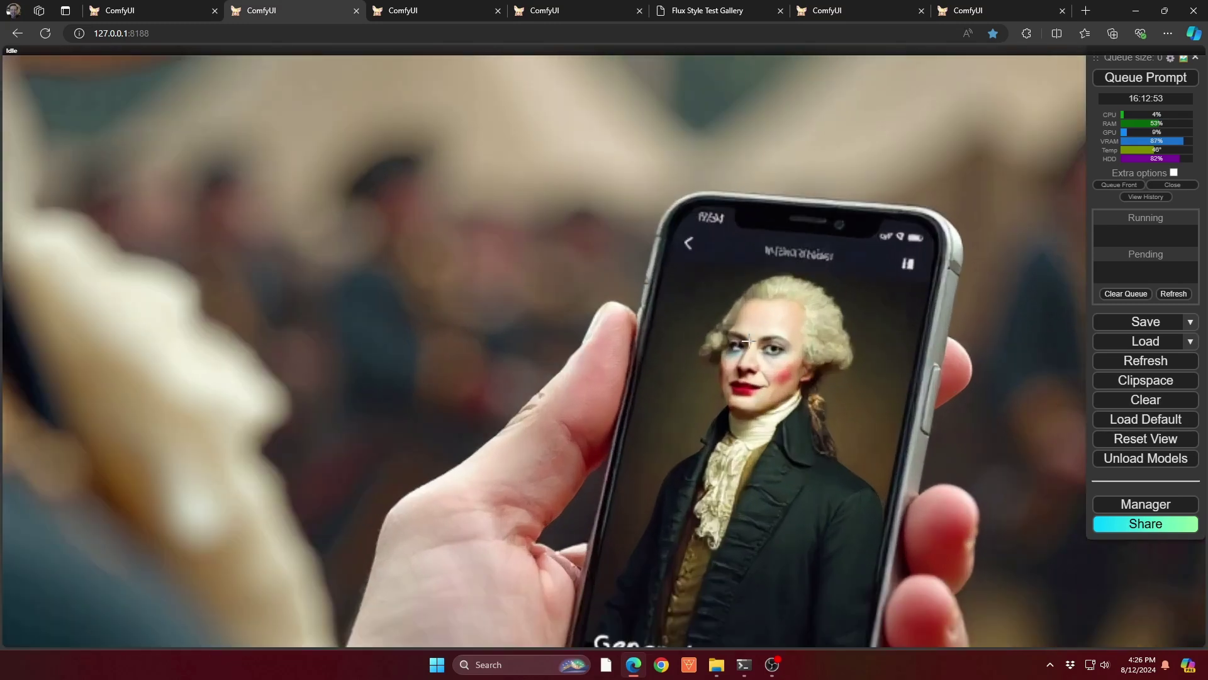
{"action": "scroll", "coordinate": [772, 352], "scroll_direction": "down", "scroll_amount": 3}
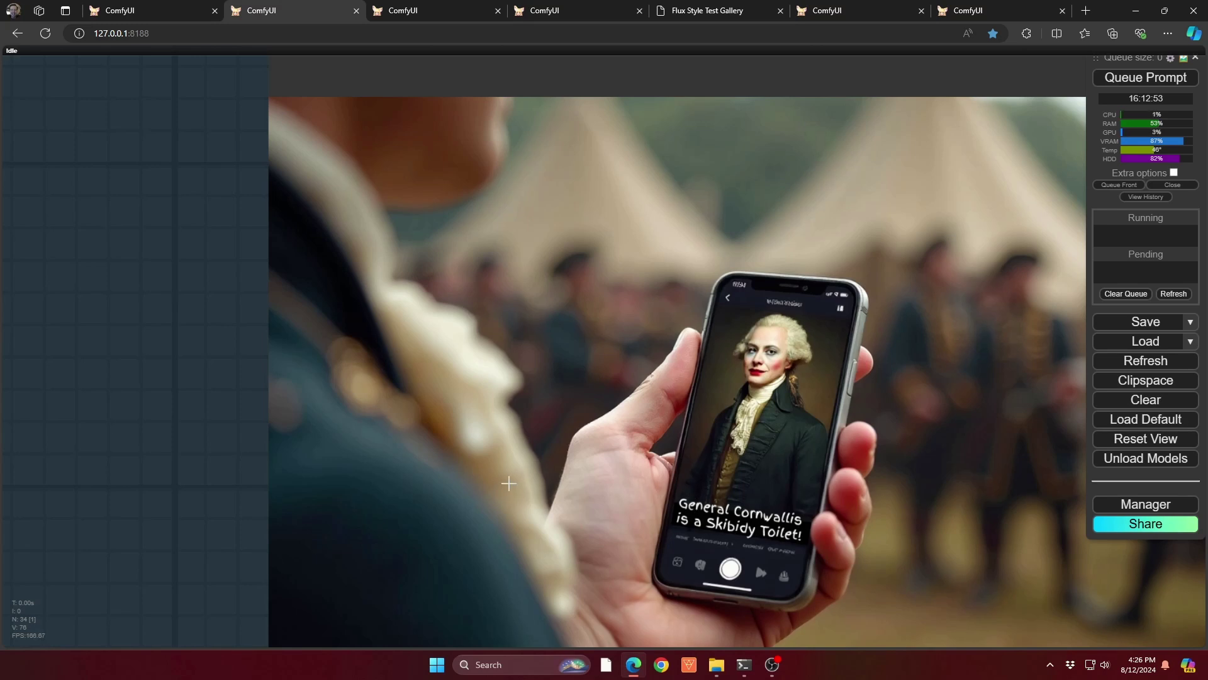
{"action": "scroll", "coordinate": [512, 482], "scroll_direction": "down", "scroll_amount": 5}
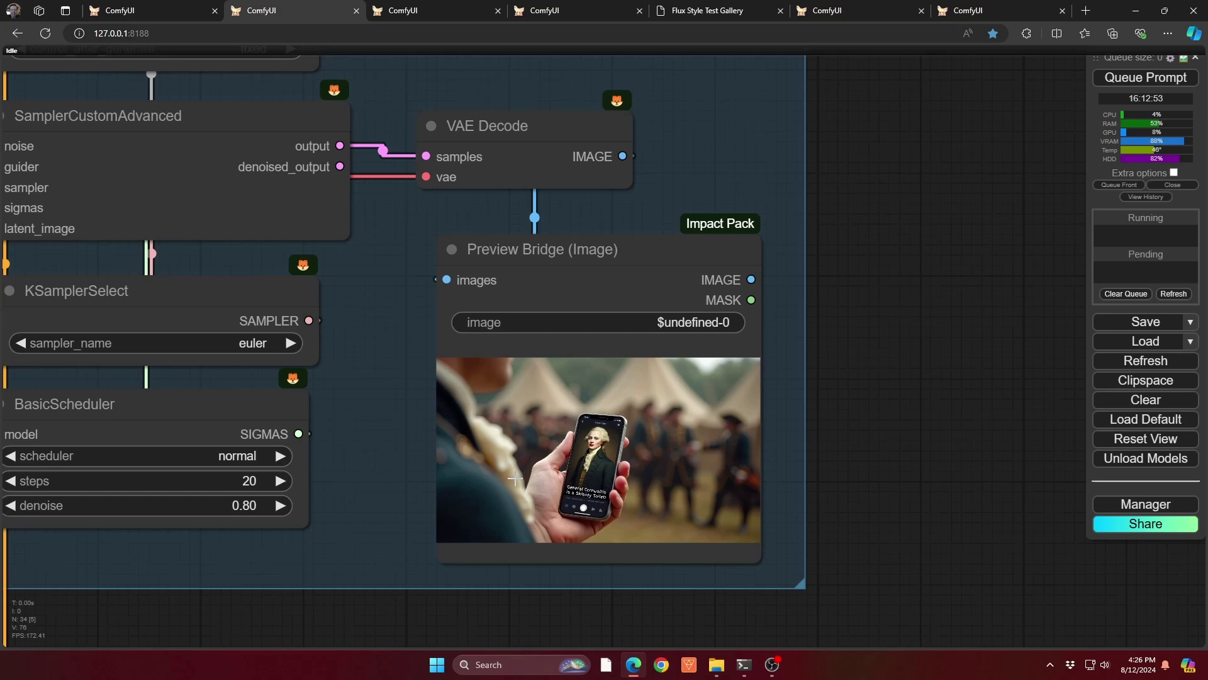
{"action": "left_click_drag", "start_coordinate": [385, 605], "coordinate": [731, 603]}
{"action": "scroll", "coordinate": [732, 602], "scroll_direction": "down", "scroll_amount": 4}
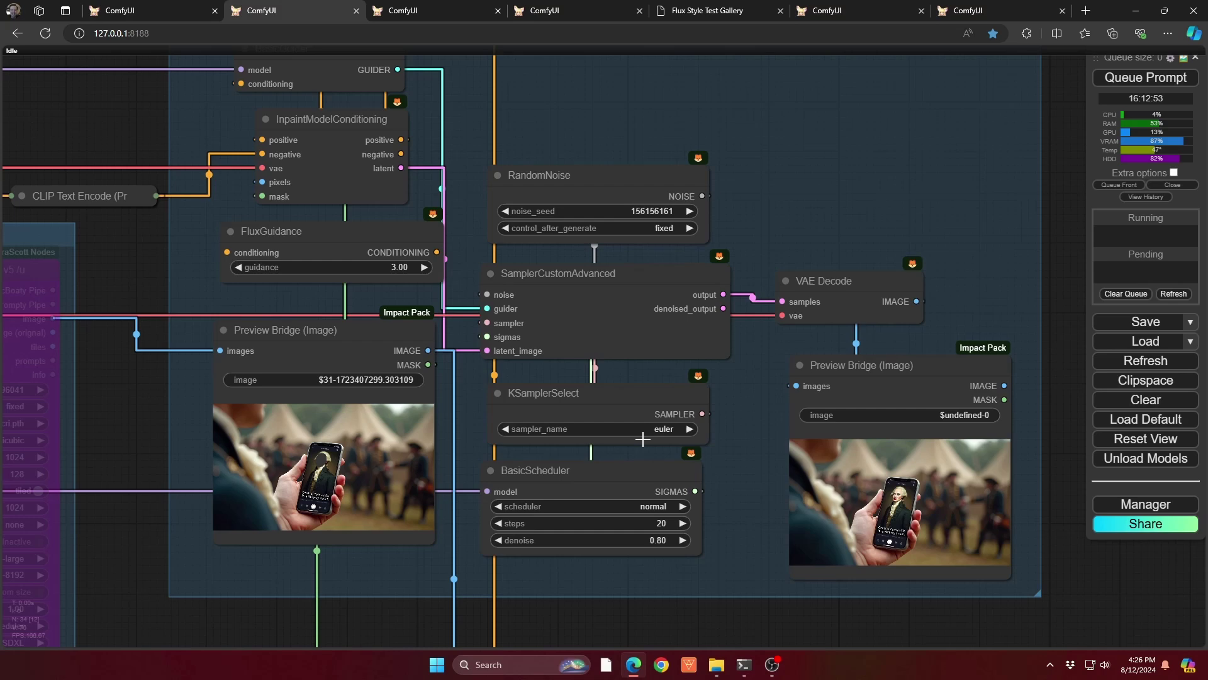
{"action": "left_click_drag", "start_coordinate": [663, 612], "coordinate": [766, 273]}
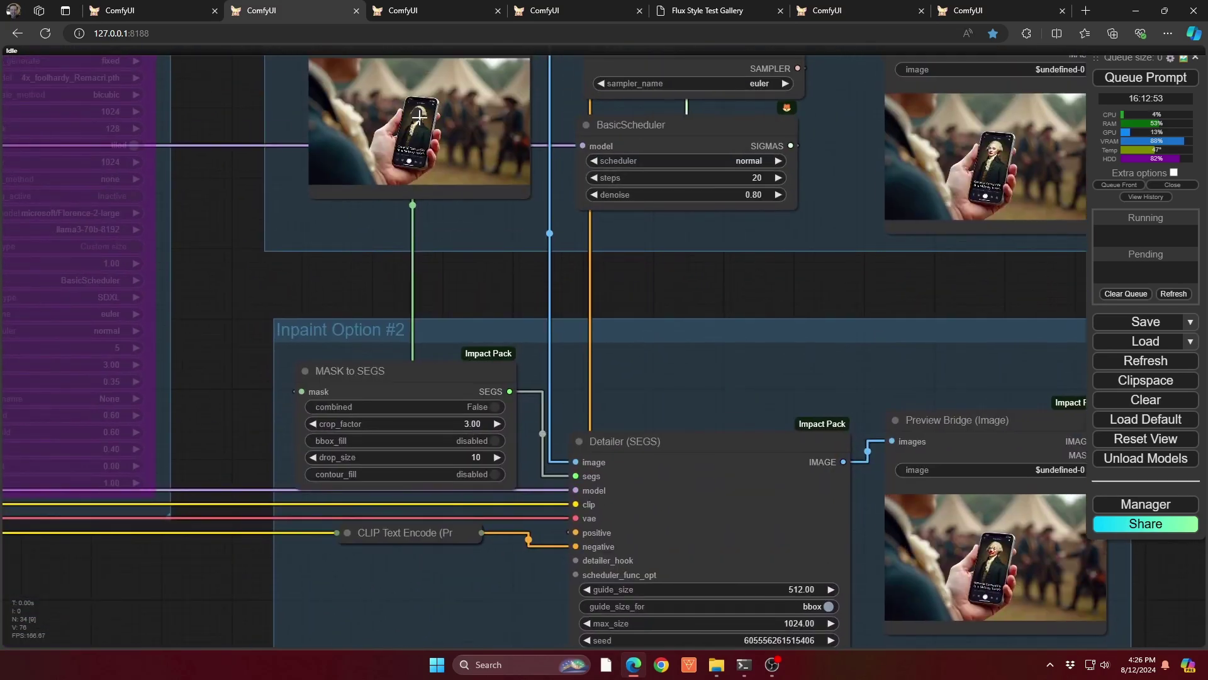
{"action": "left_click_drag", "start_coordinate": [244, 415], "coordinate": [172, 216]}
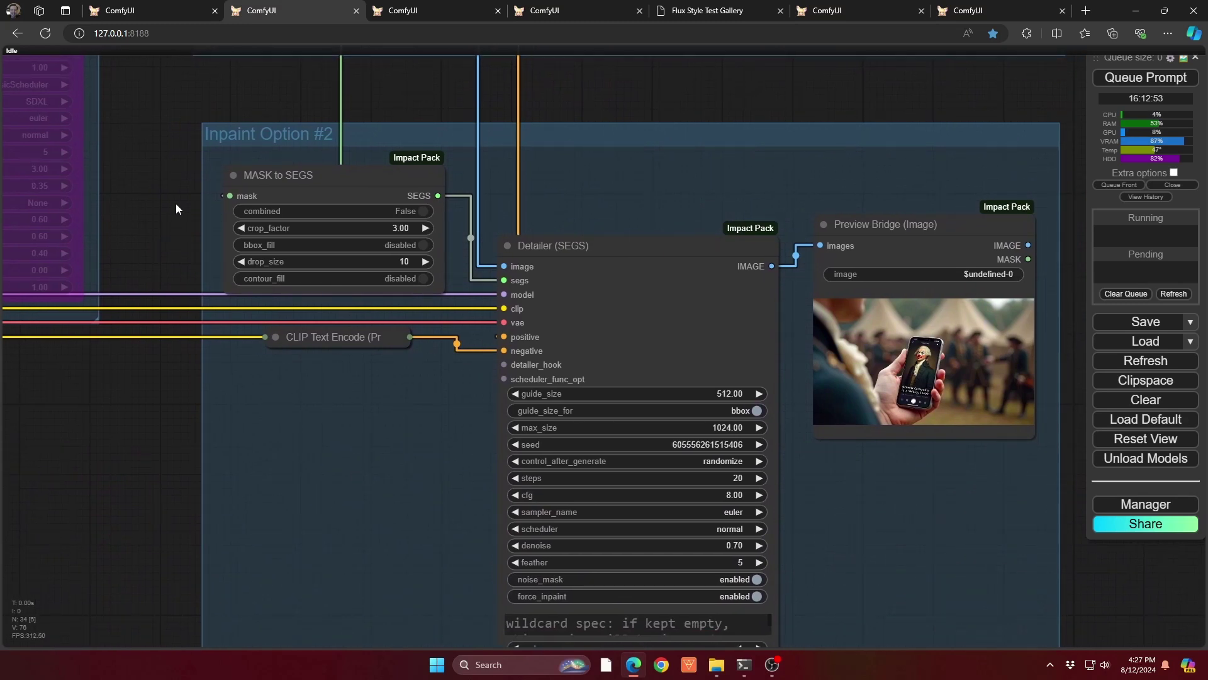
{"action": "left_click_drag", "start_coordinate": [258, 96], "coordinate": [203, 220]}
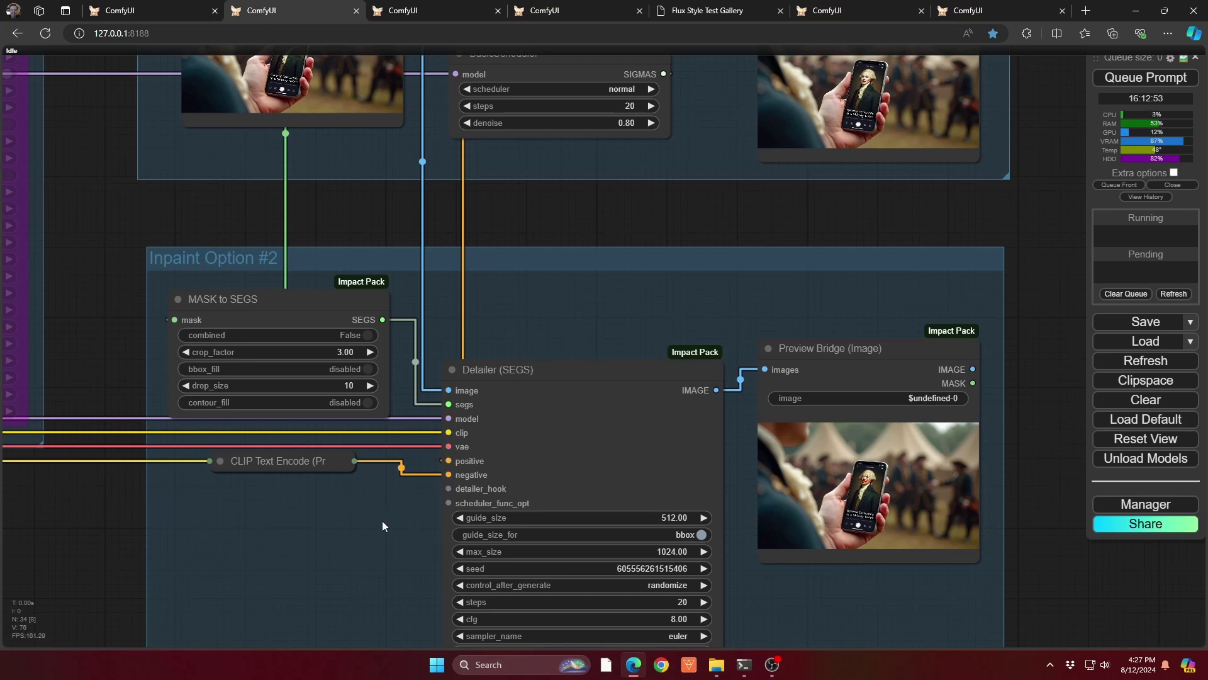
{"action": "left_click_drag", "start_coordinate": [651, 315], "coordinate": [544, 70]}
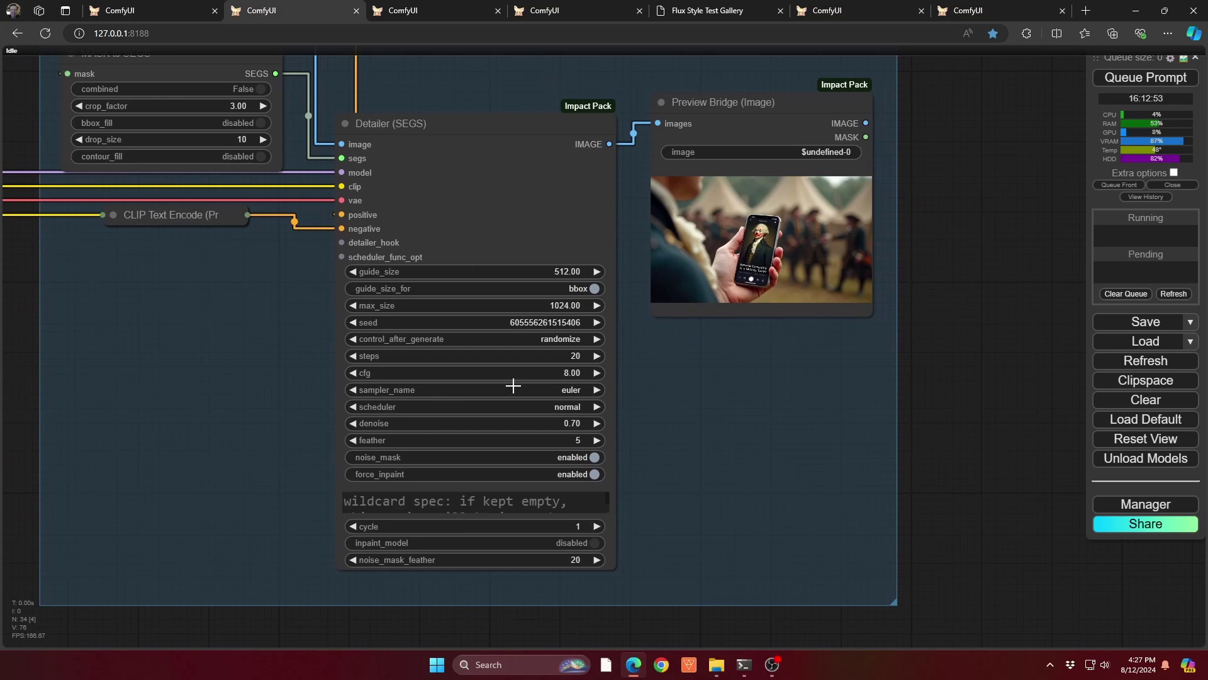
{"action": "scroll", "coordinate": [535, 418], "scroll_direction": "up", "scroll_amount": 3}
{"action": "scroll", "coordinate": [527, 420], "scroll_direction": "up", "scroll_amount": 2}
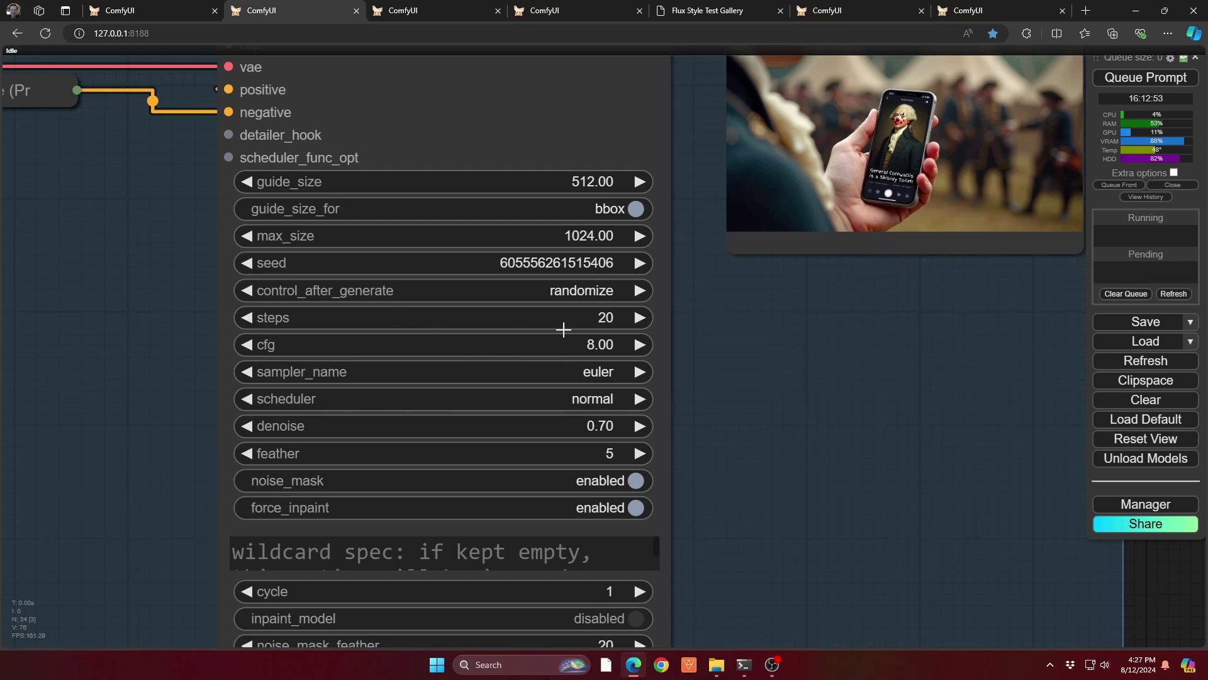
{"action": "scroll", "coordinate": [669, 394], "scroll_direction": "down", "scroll_amount": 3}
{"action": "scroll", "coordinate": [586, 455], "scroll_direction": "up", "scroll_amount": 2}
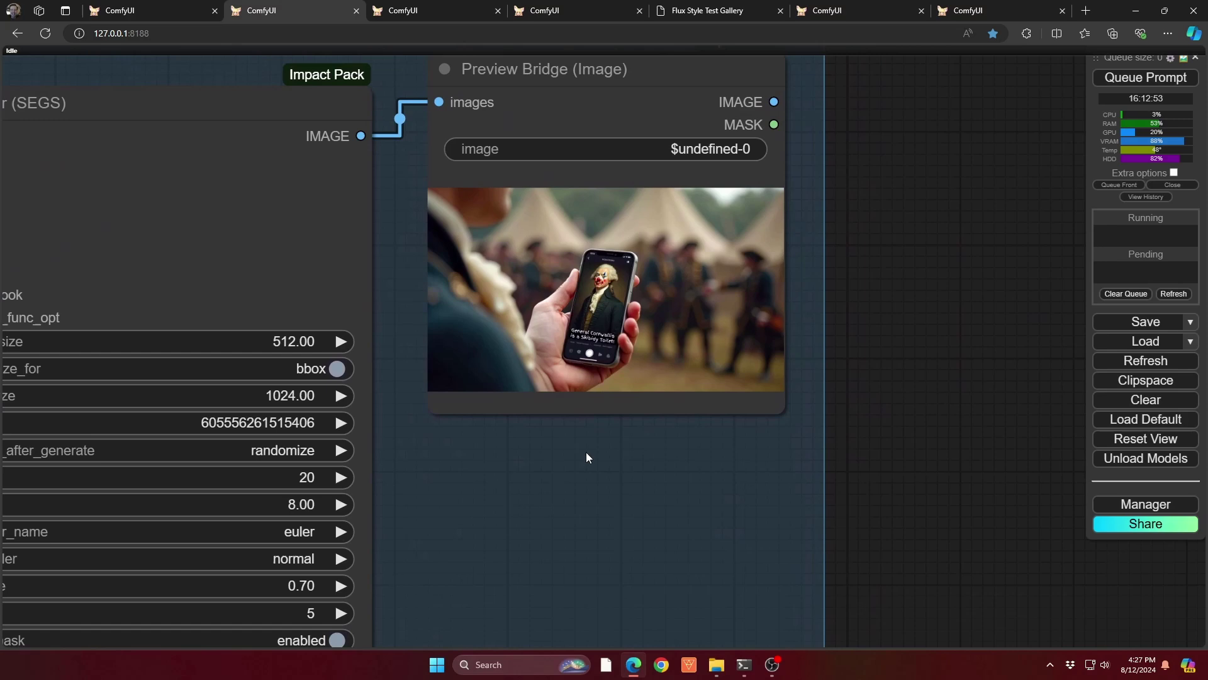
{"action": "scroll", "coordinate": [625, 288], "scroll_direction": "up", "scroll_amount": 5}
{"action": "scroll", "coordinate": [625, 287], "scroll_direction": "up", "scroll_amount": 5}
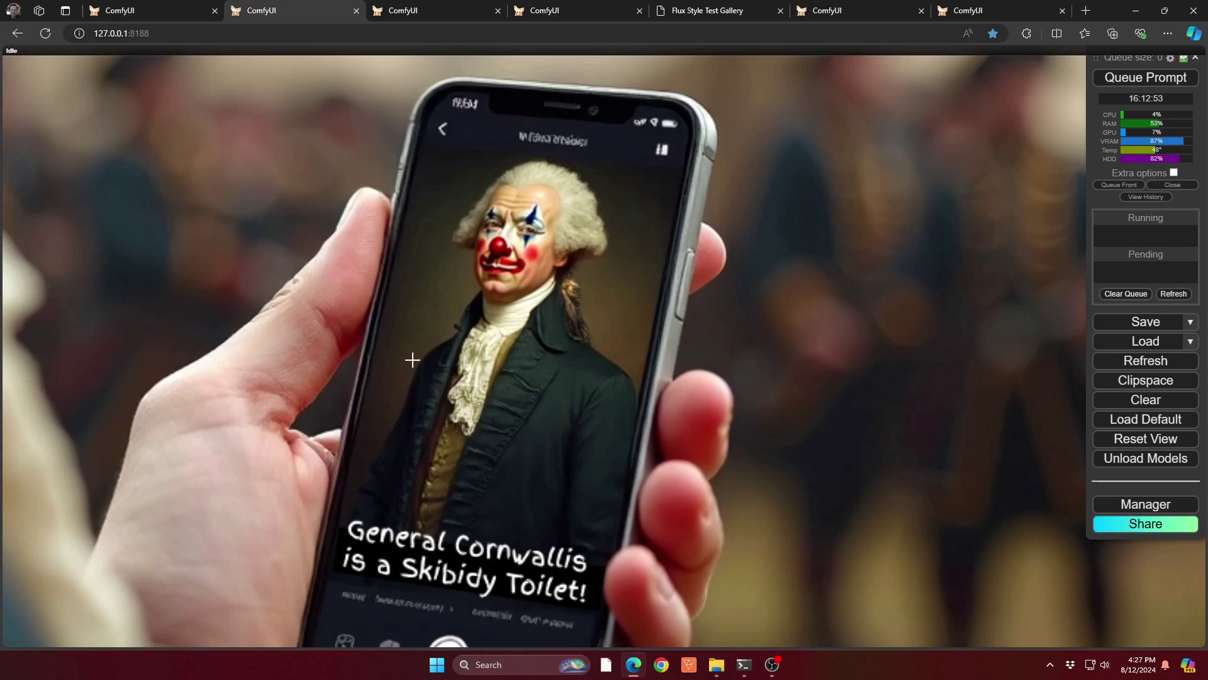
{"action": "scroll", "coordinate": [413, 359], "scroll_direction": "down", "scroll_amount": 10}
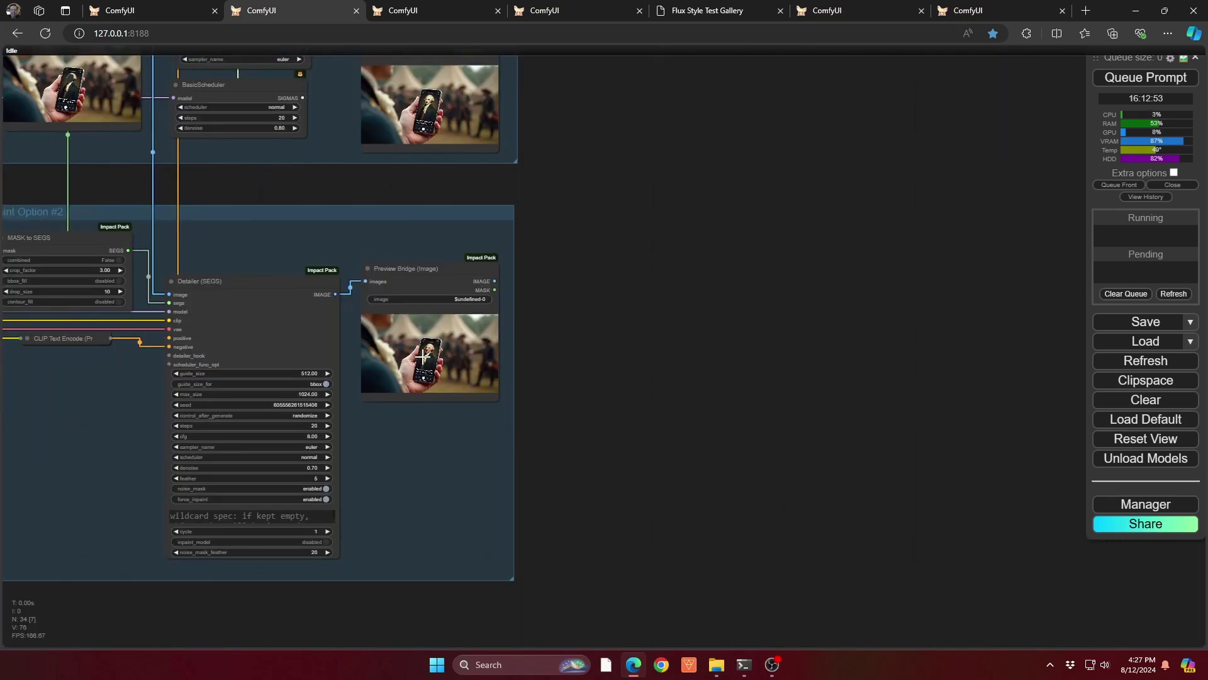
{"action": "scroll", "coordinate": [765, 254], "scroll_direction": "down", "scroll_amount": 8}
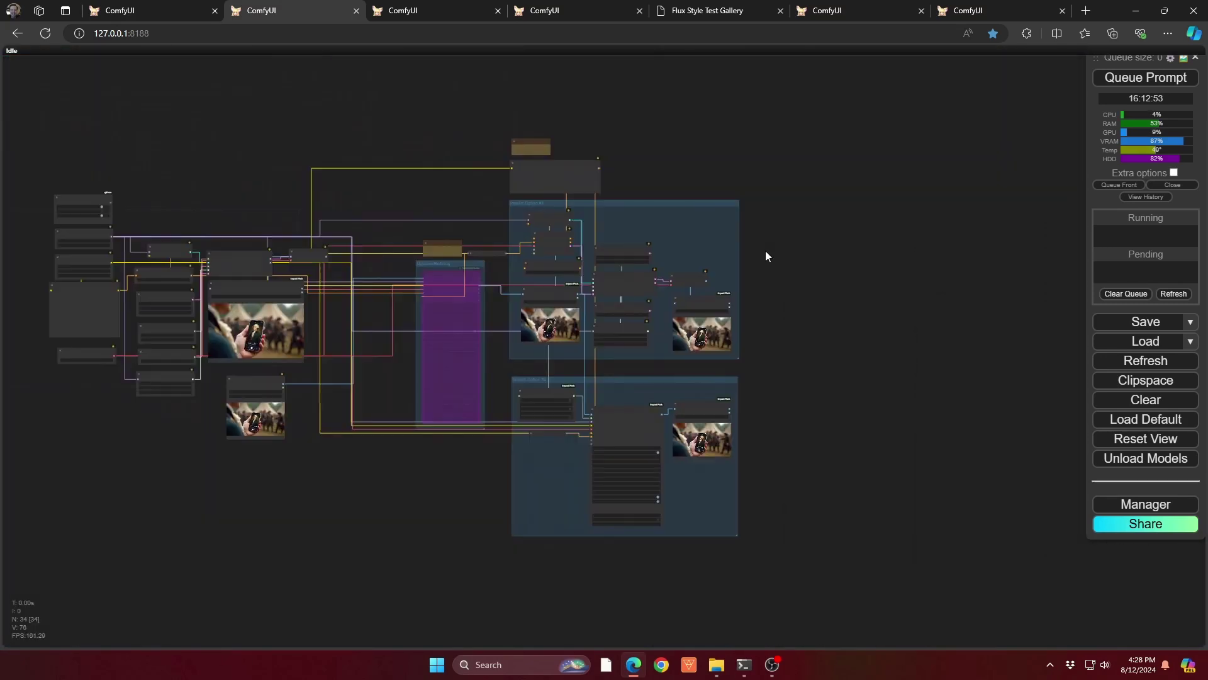
Switch to the third tab's Bubble Dreams workflow and zoom into its bubble-letter render
{"action": "left_click", "coordinate": [408, 9]}
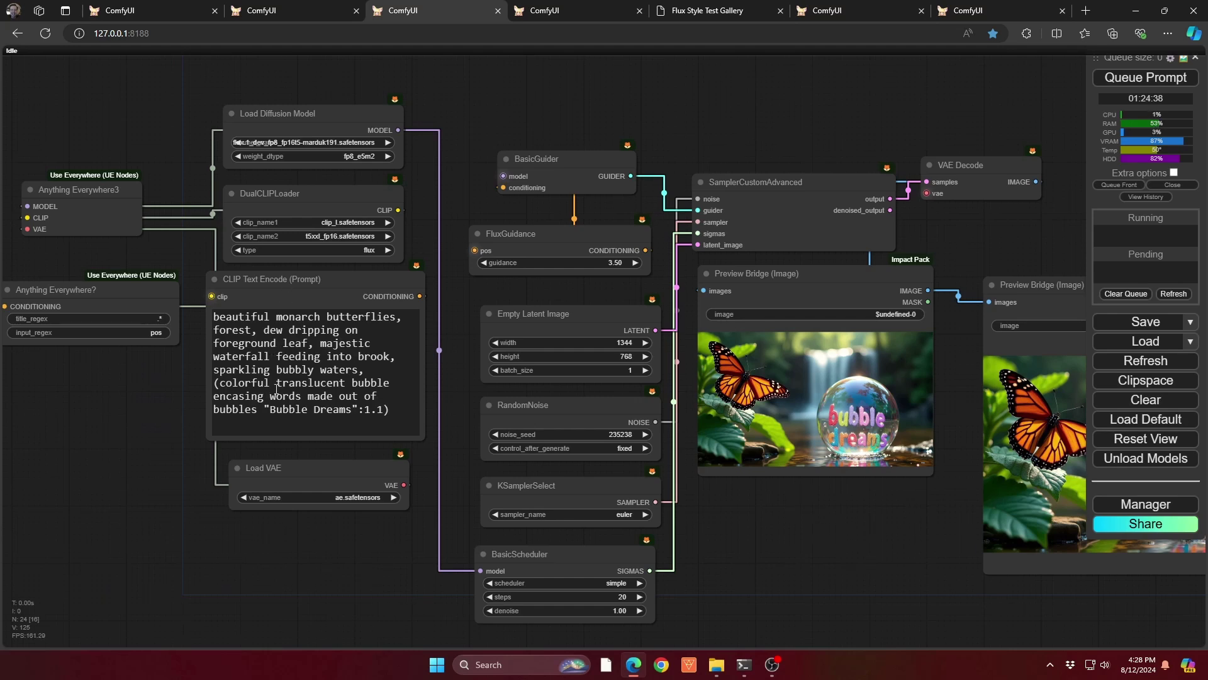
{"action": "left_click_drag", "start_coordinate": [793, 473], "coordinate": [709, 447]}
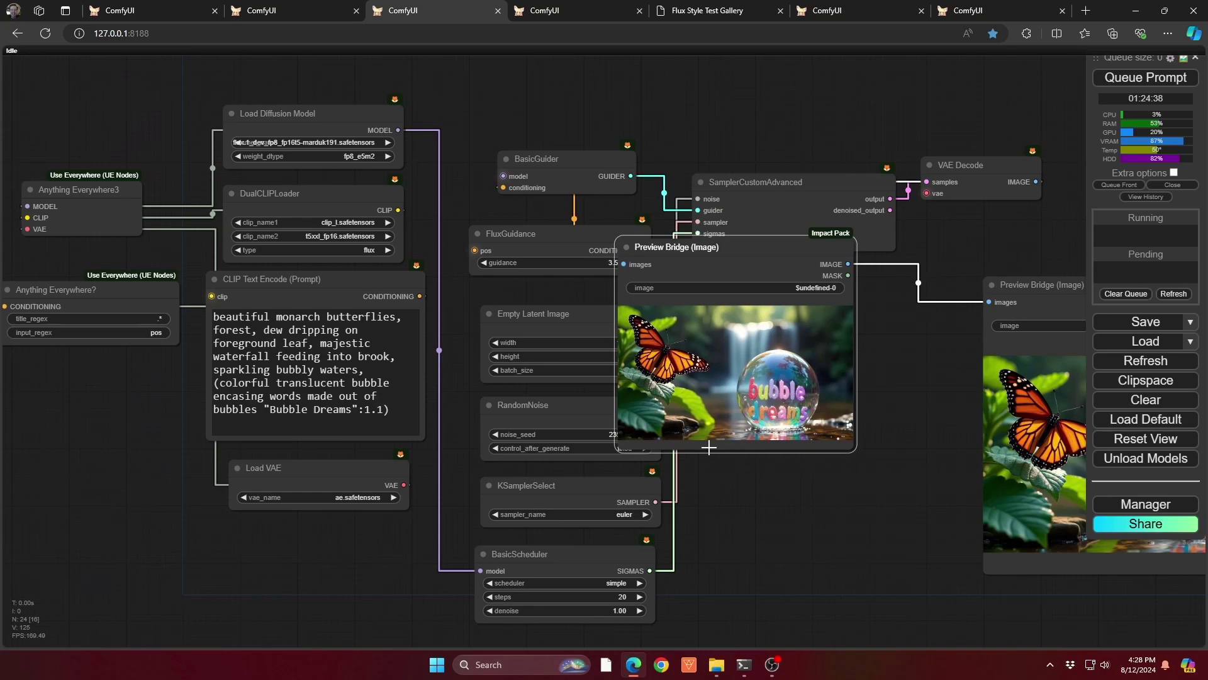
{"action": "scroll", "coordinate": [835, 428], "scroll_direction": "up", "scroll_amount": 15}
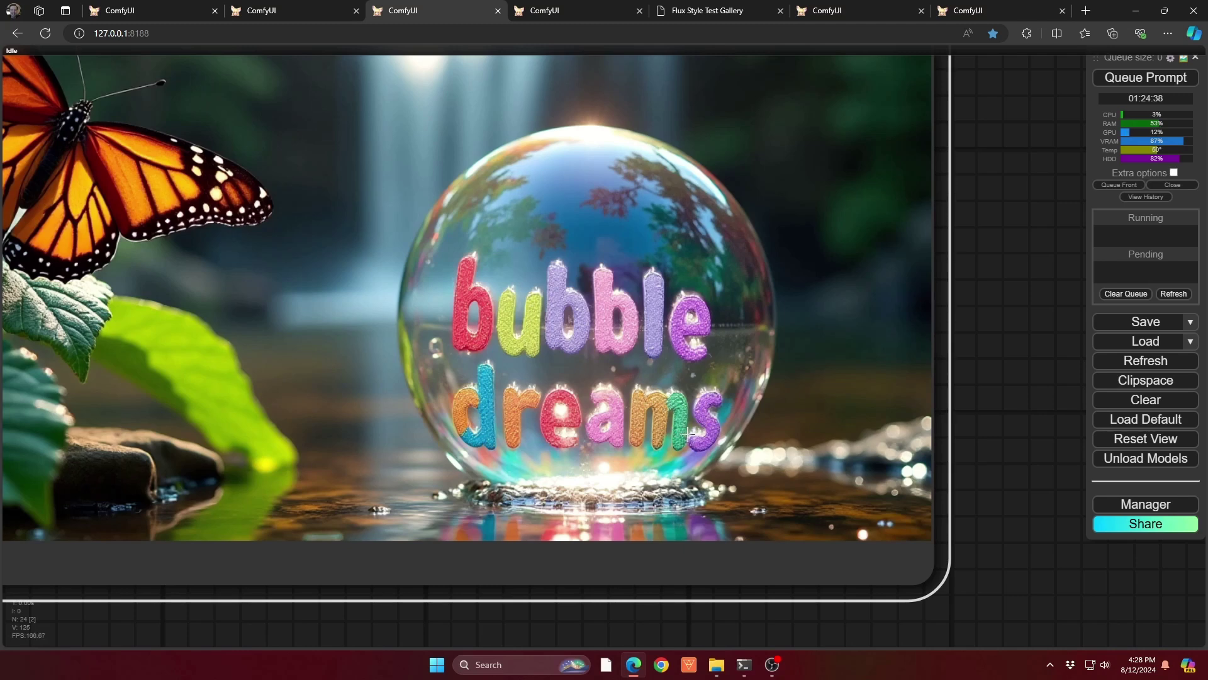
Move to the second bubble-dreams Preview Bridge and right-click its image for Photopea
{"action": "left_click_drag", "start_coordinate": [1033, 540], "coordinate": [890, 542]}
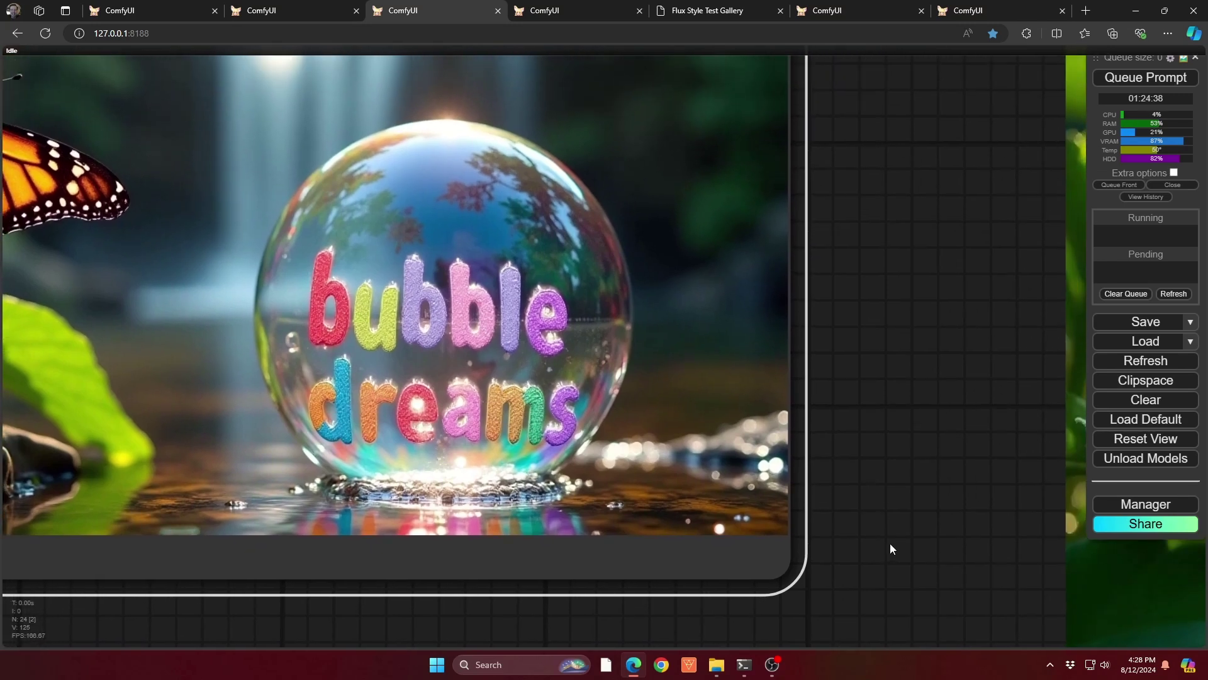
{"action": "scroll", "coordinate": [887, 522], "scroll_direction": "down", "scroll_amount": 9}
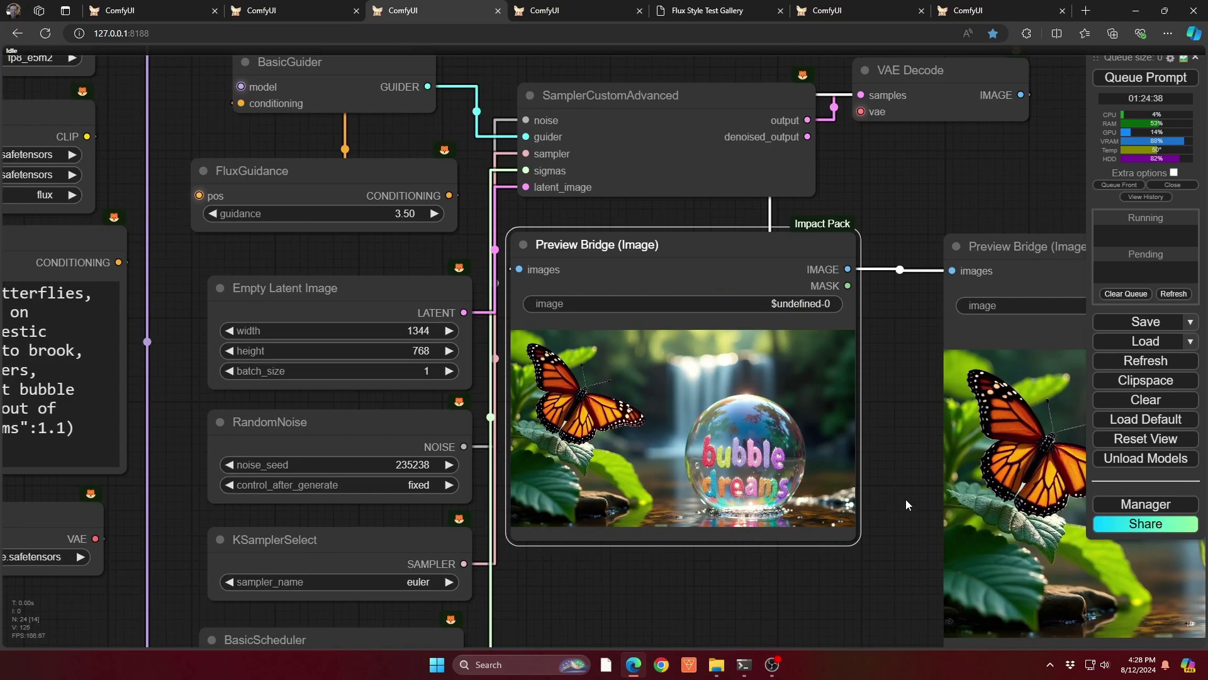
{"action": "left_click_drag", "start_coordinate": [905, 499], "coordinate": [260, 399]}
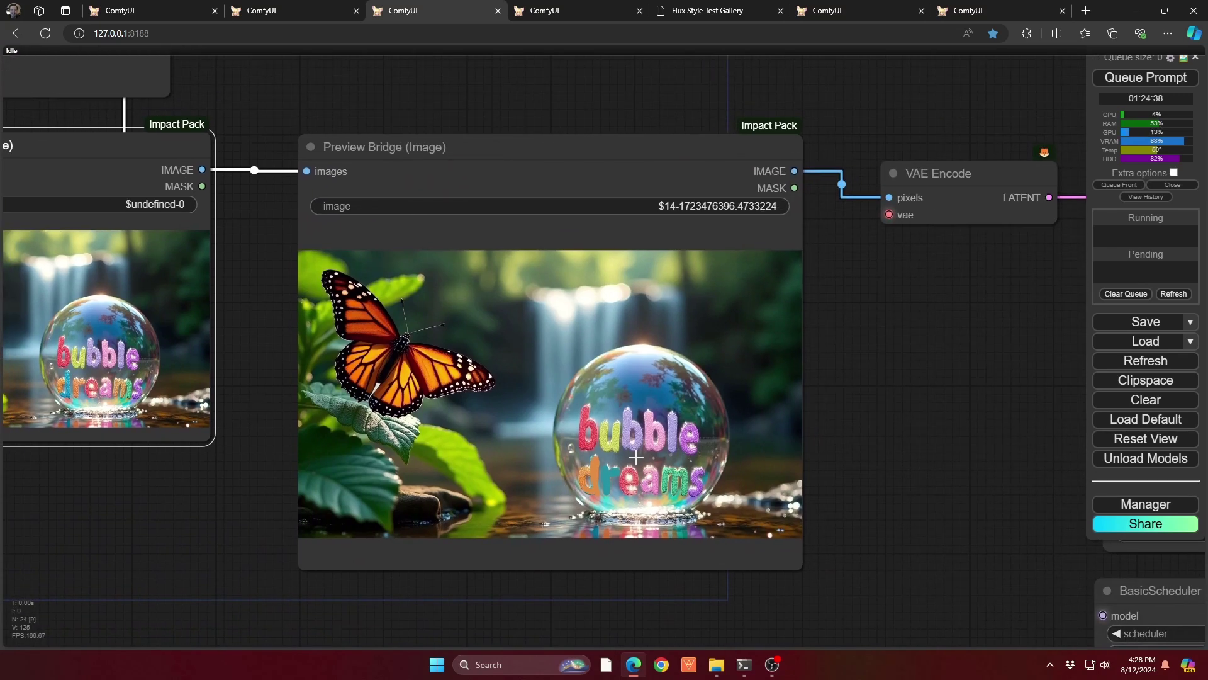
{"action": "scroll", "coordinate": [679, 492], "scroll_direction": "up", "scroll_amount": 6}
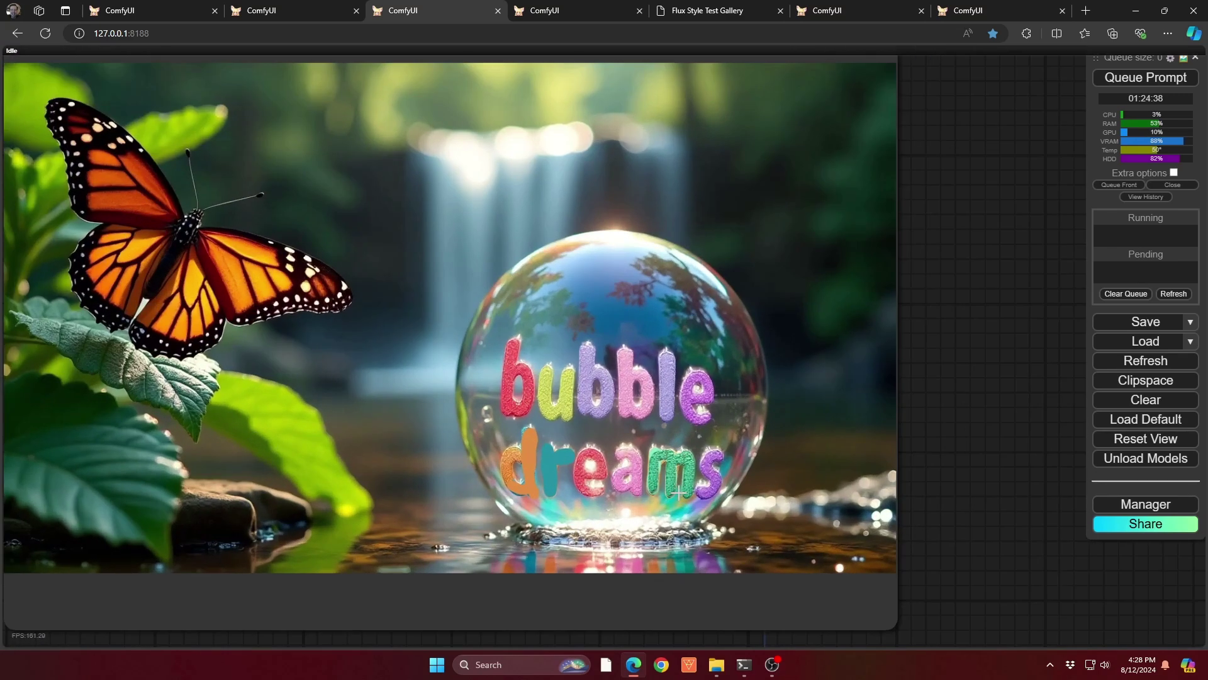
{"action": "scroll", "coordinate": [679, 492], "scroll_direction": "up", "scroll_amount": 4}
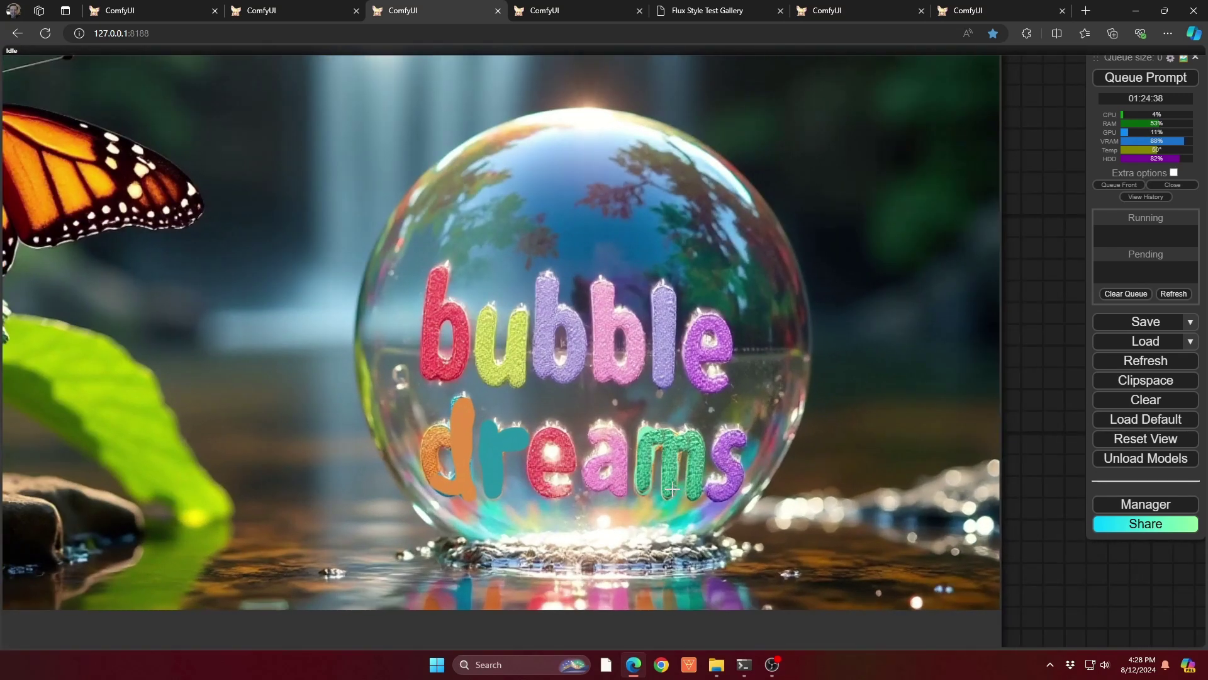
{"action": "right_click", "coordinate": [497, 454]}
Open the preview in Photopea, zoom into the repainted 'dr' letters, and cancel without saving
{"action": "left_click", "coordinate": [535, 232]}
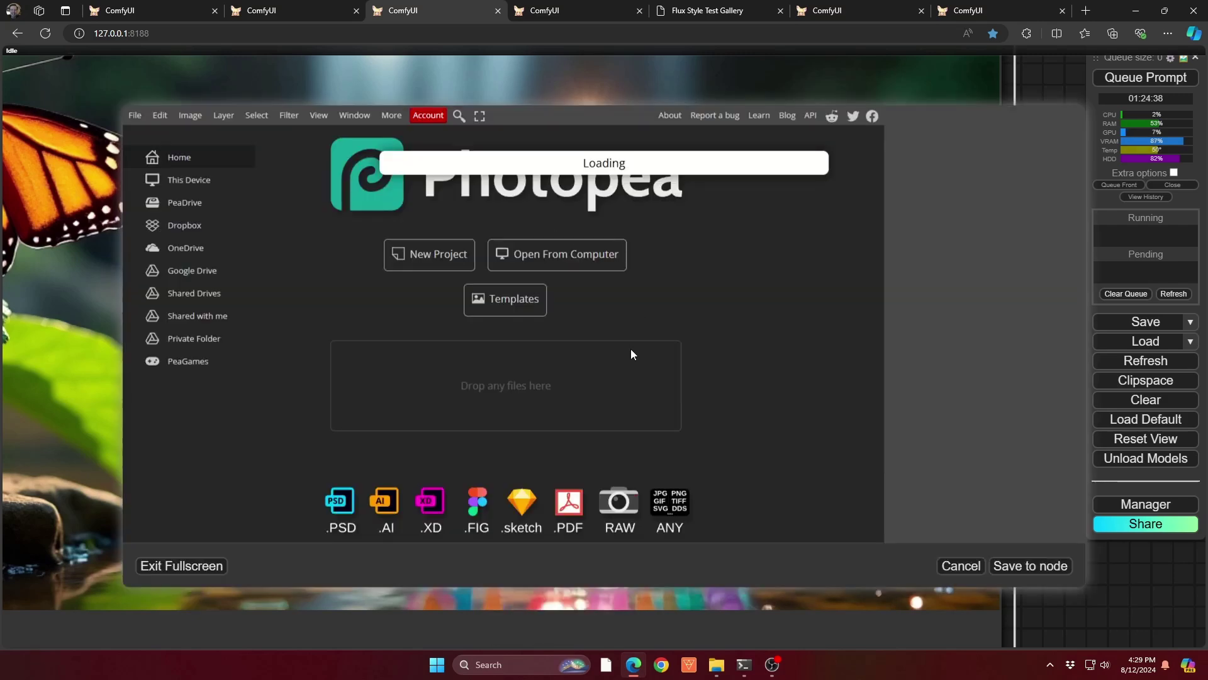
{"action": "scroll", "coordinate": [476, 400], "scroll_direction": "up", "scroll_amount": 5}
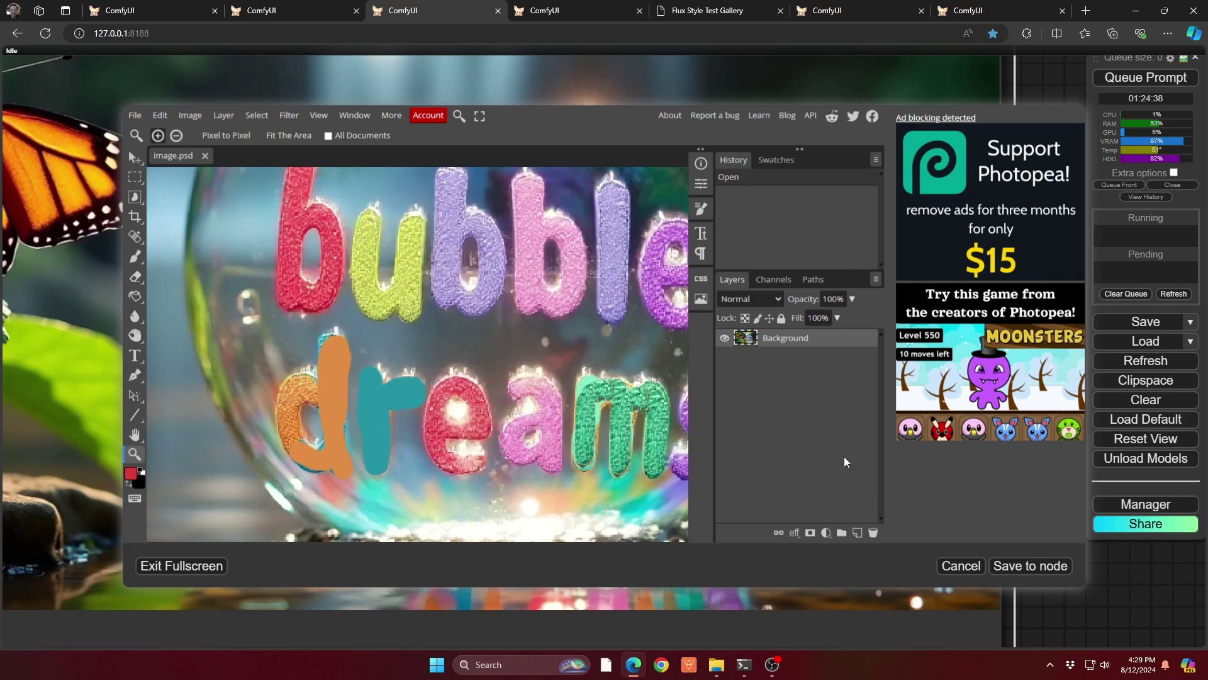
{"action": "left_click", "coordinate": [961, 565]}
Inspect the VAE Encode, SamplerCustomAdvanced and latent preview re-render, then switch to the demonflux diner tab
{"action": "scroll", "coordinate": [756, 434], "scroll_direction": "down", "scroll_amount": 3}
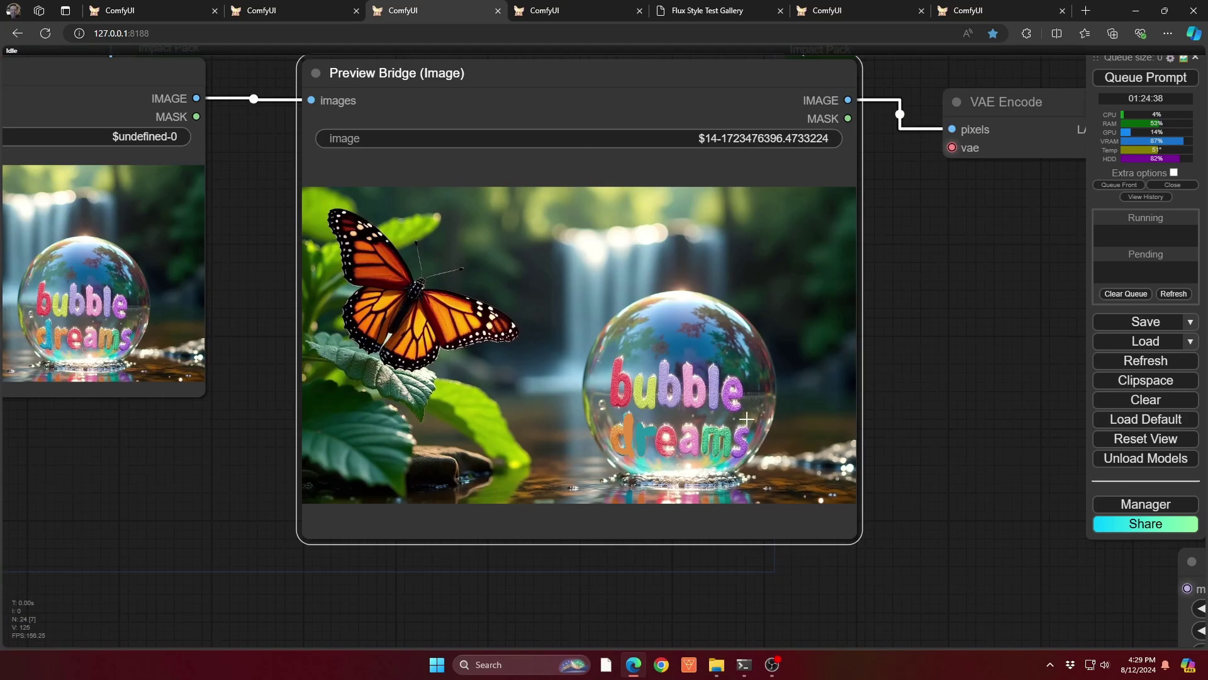
{"action": "scroll", "coordinate": [746, 418], "scroll_direction": "down", "scroll_amount": 6}
{"action": "left_click_drag", "start_coordinate": [901, 425], "coordinate": [681, 435]}
{"action": "scroll", "coordinate": [681, 436], "scroll_direction": "up", "scroll_amount": 3}
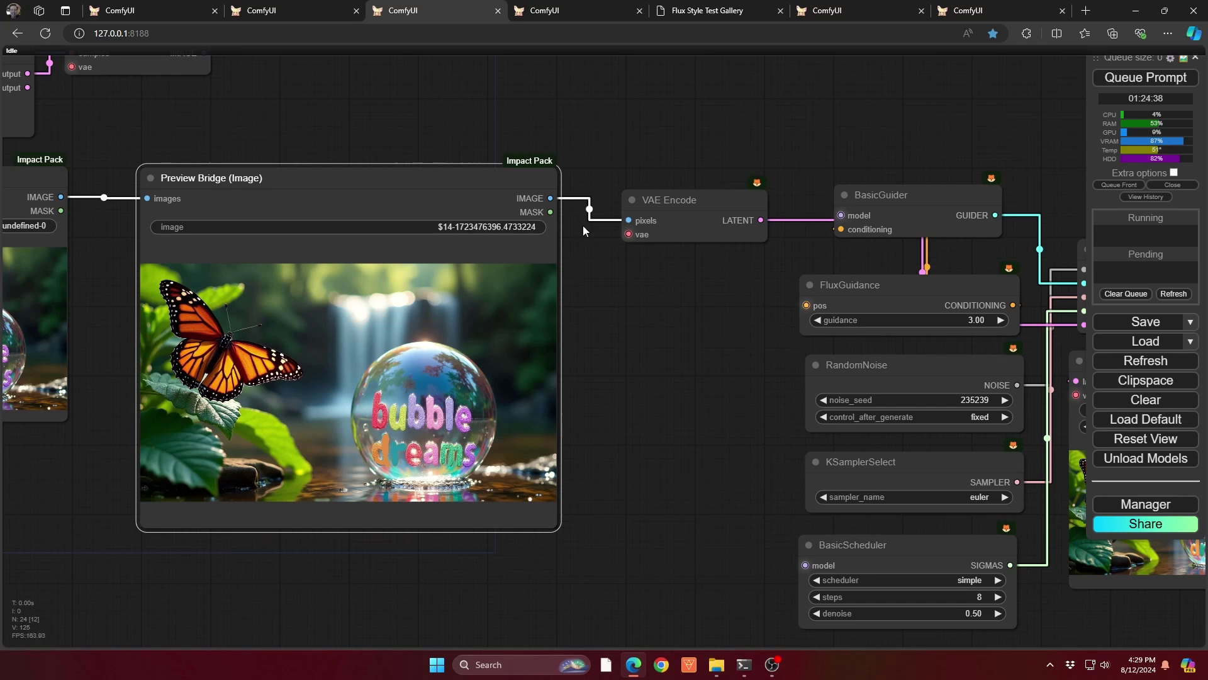
{"action": "left_click_drag", "start_coordinate": [720, 342], "coordinate": [287, 290]}
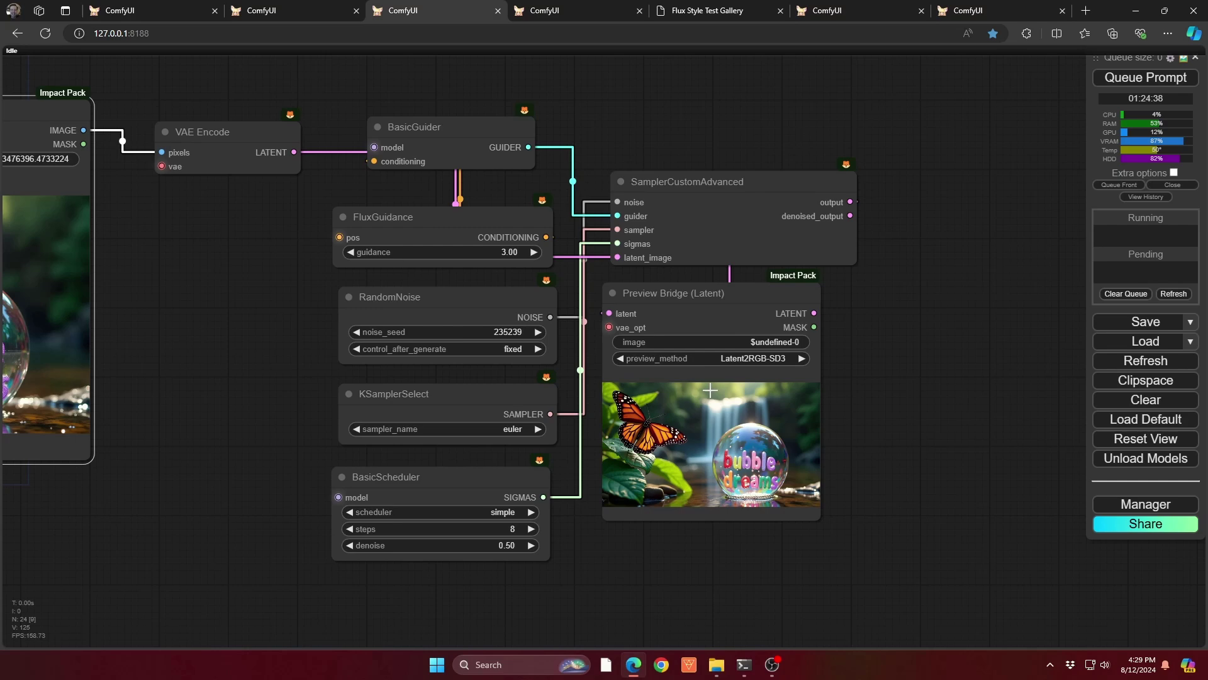
{"action": "scroll", "coordinate": [781, 501], "scroll_direction": "up", "scroll_amount": 15}
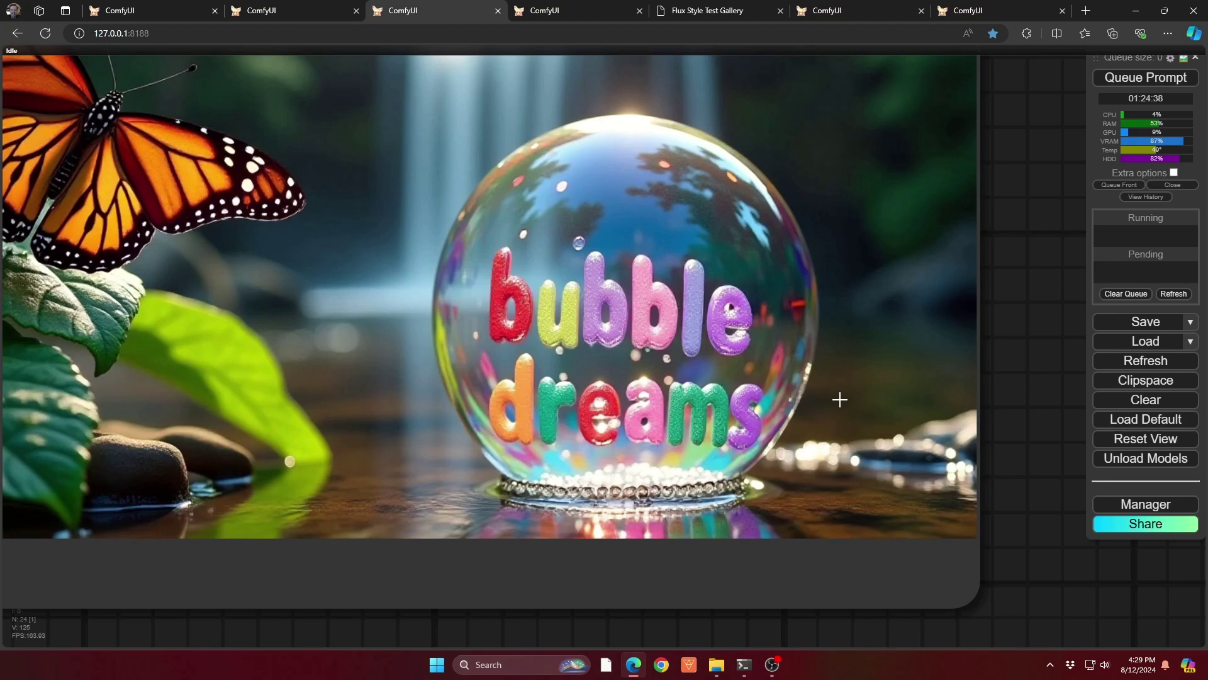
{"action": "scroll", "coordinate": [839, 399], "scroll_direction": "down", "scroll_amount": 15}
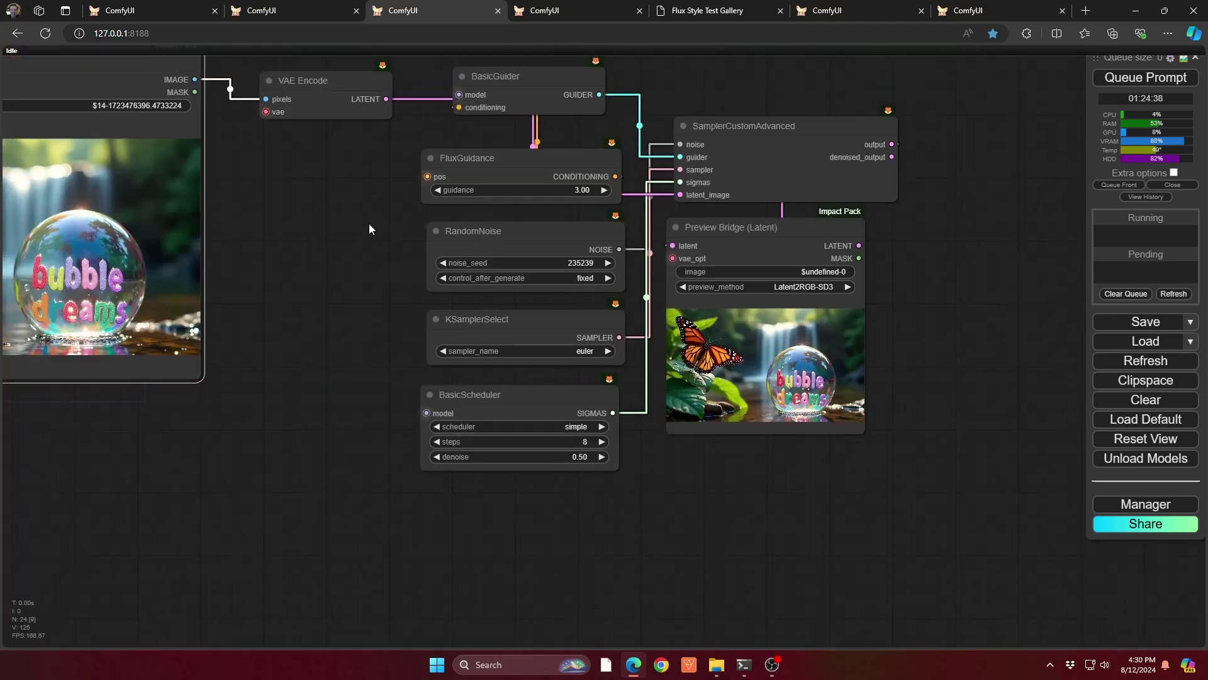
{"action": "left_click", "coordinate": [557, 7]}
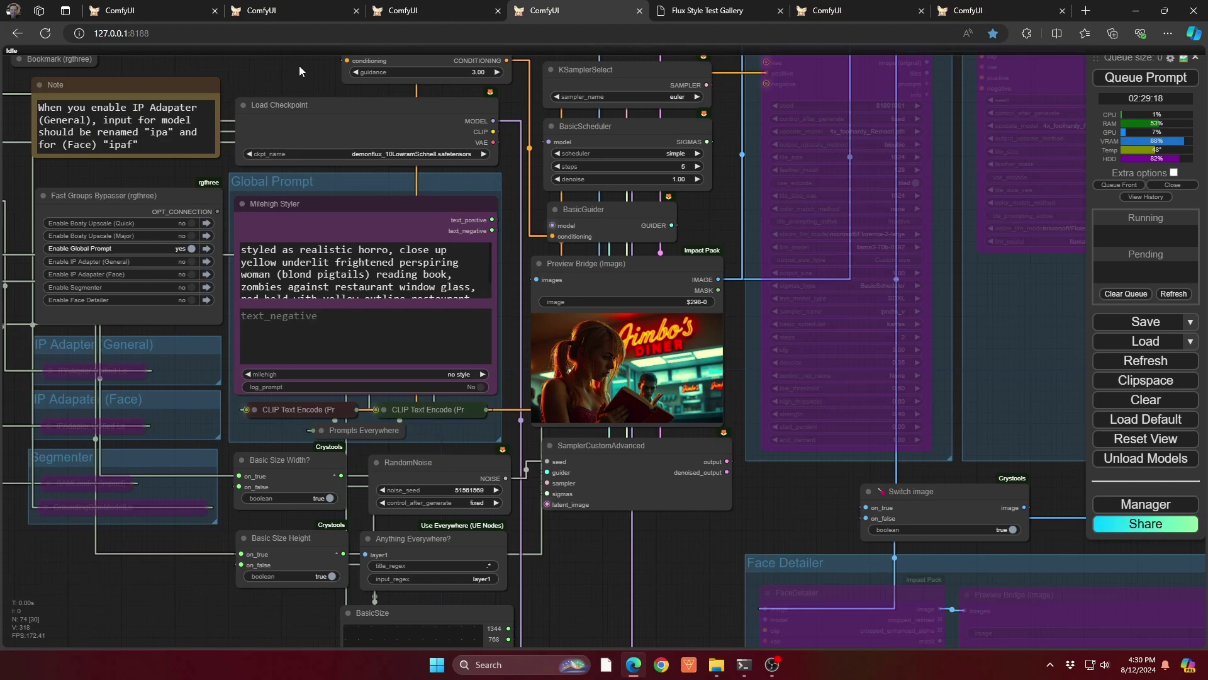
{"action": "left_click_drag", "start_coordinate": [300, 65], "coordinate": [312, 101]}
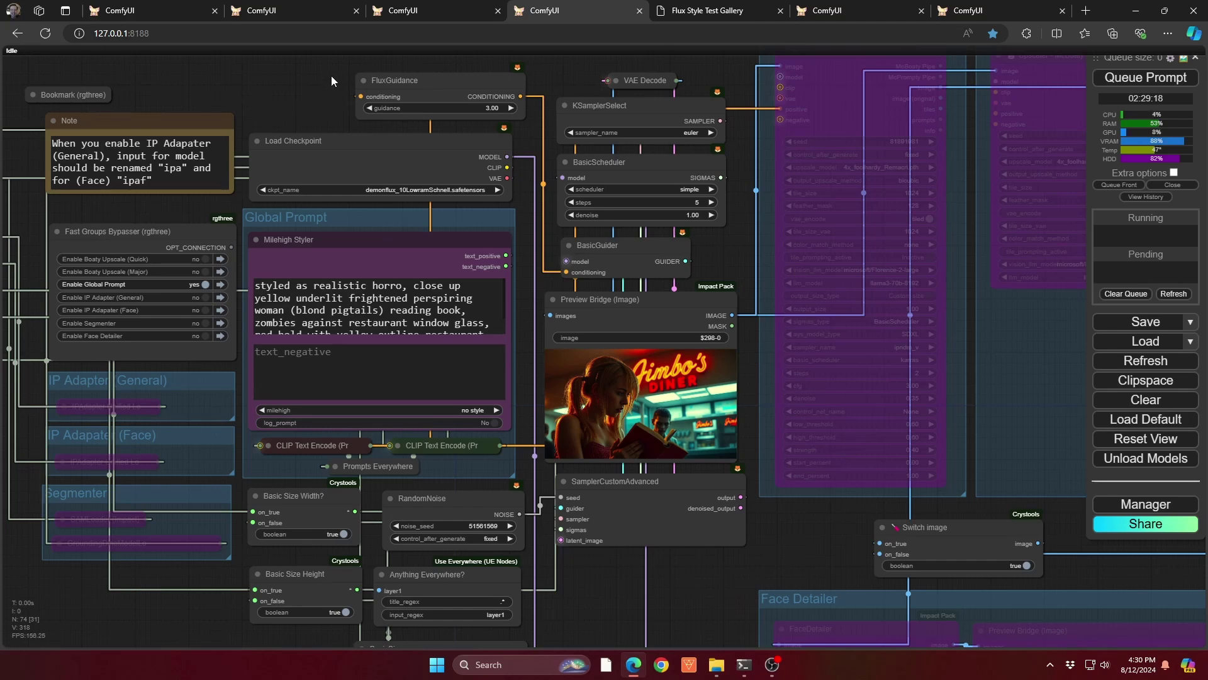
{"action": "key", "text": "ctrl+shift+Tab"}
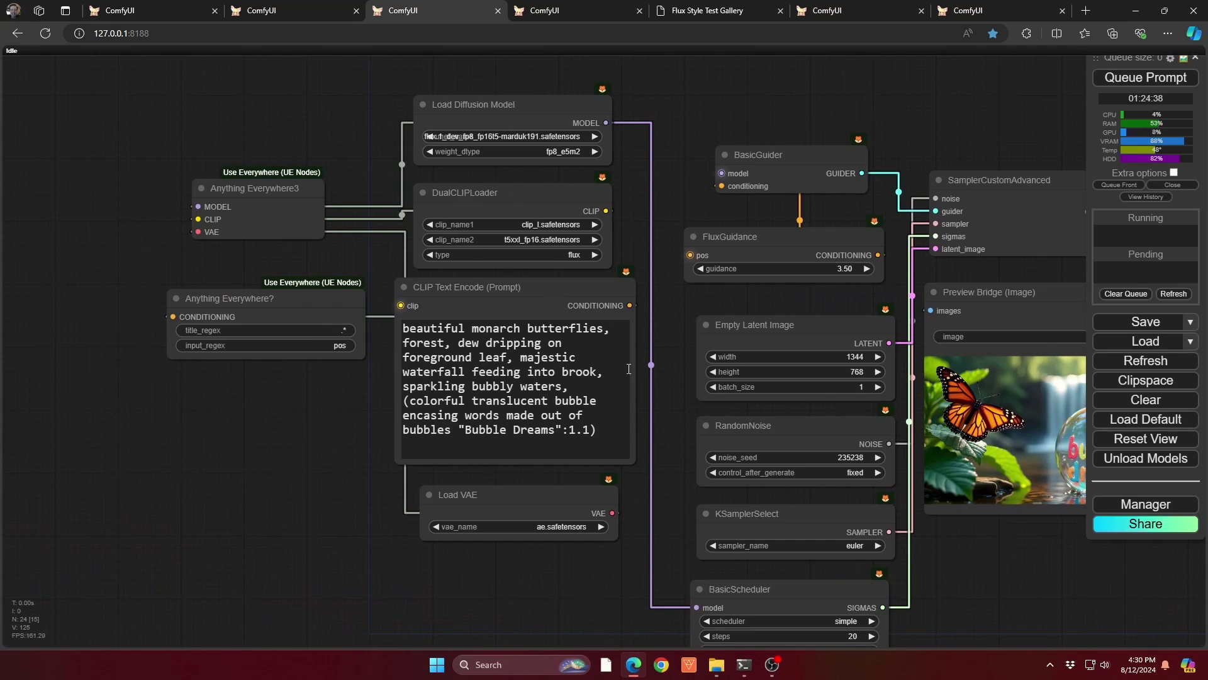
Go back to the demonflux diner workflow and inspect the Jimbo's Diner render
{"action": "left_click", "coordinate": [580, 6]}
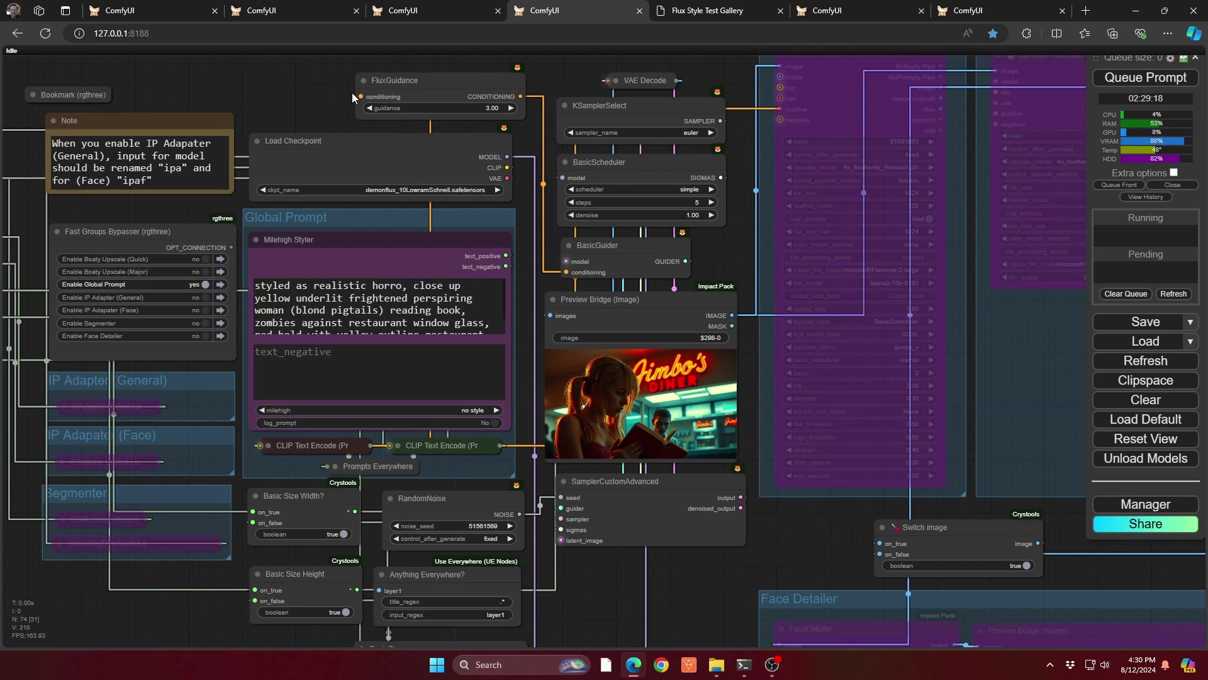
{"action": "left_click_drag", "start_coordinate": [319, 90], "coordinate": [269, 82]}
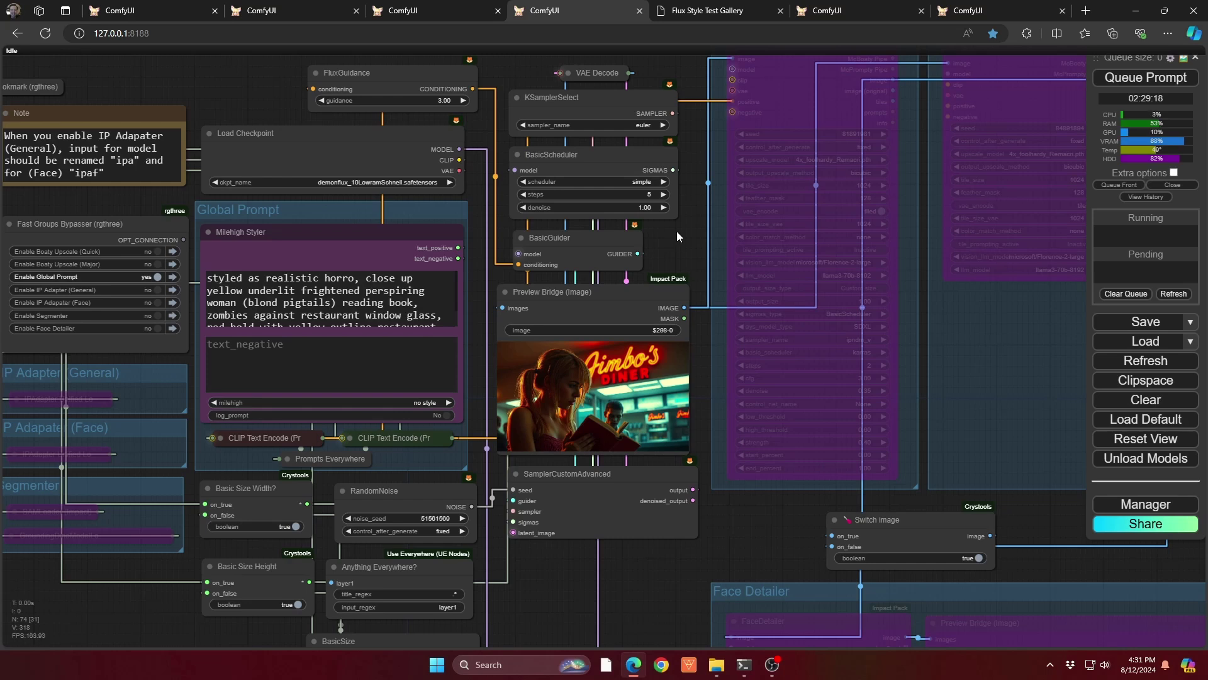
{"action": "left_click_drag", "start_coordinate": [674, 244], "coordinate": [665, 165]}
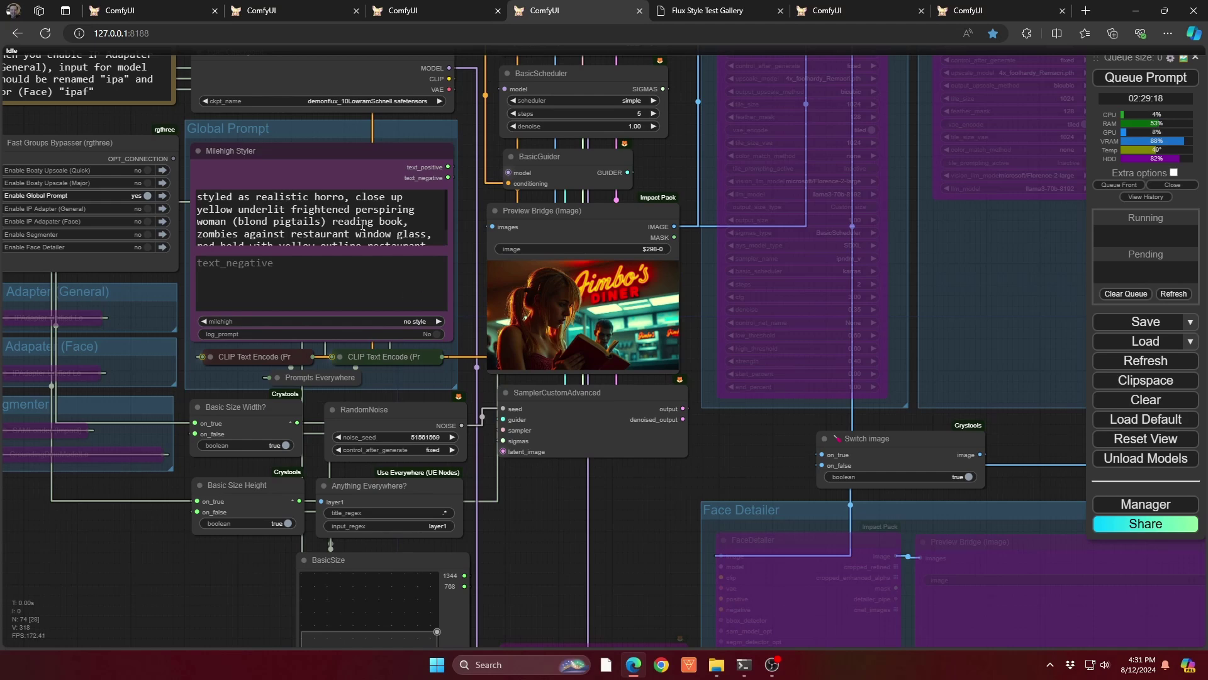
{"action": "scroll", "coordinate": [565, 391], "scroll_direction": "up", "scroll_amount": 10}
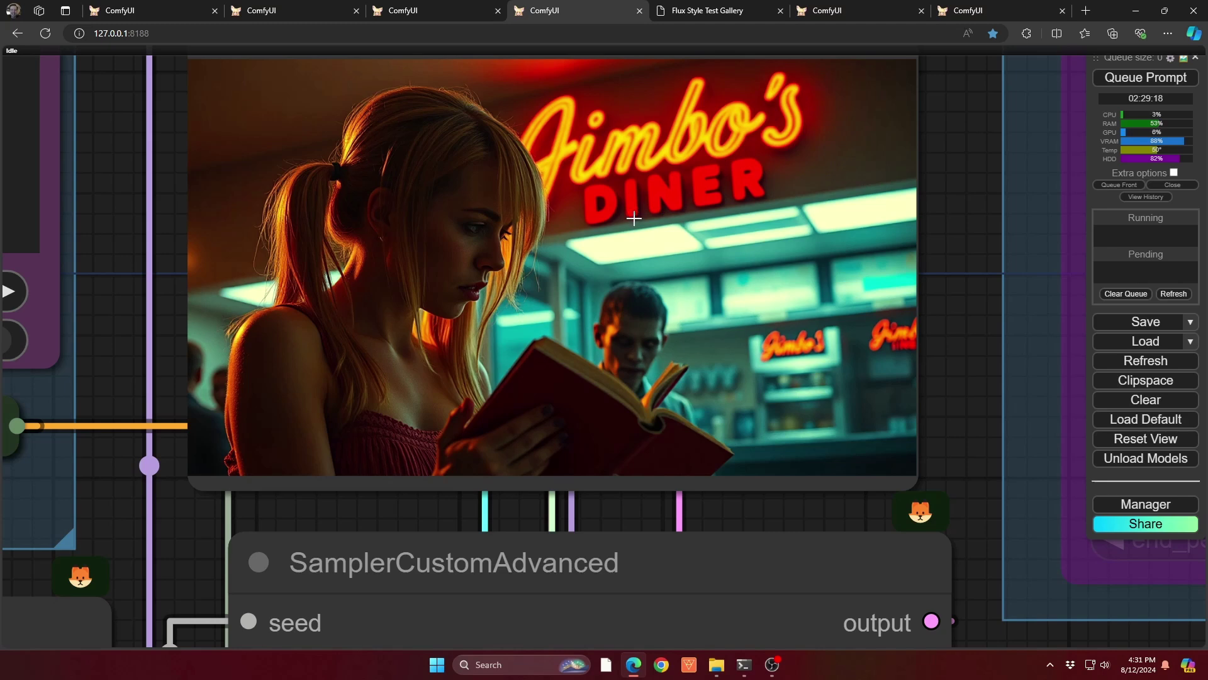
Zoom out over the whole canvas to reveal the ZOMBIES comic image output
{"action": "scroll", "coordinate": [630, 220], "scroll_direction": "down", "scroll_amount": 5}
{"action": "scroll", "coordinate": [635, 217], "scroll_direction": "down", "scroll_amount": 4}
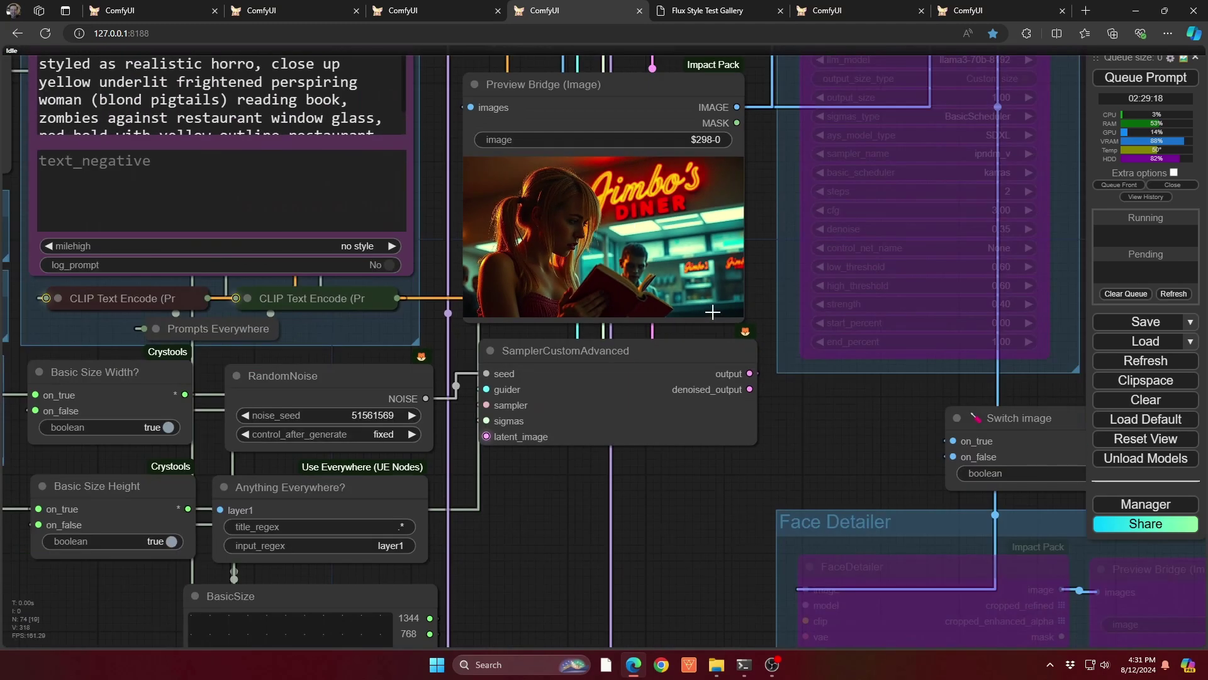
{"action": "scroll", "coordinate": [702, 432], "scroll_direction": "down", "scroll_amount": 1}
{"action": "scroll", "coordinate": [524, 403], "scroll_direction": "down", "scroll_amount": 7}
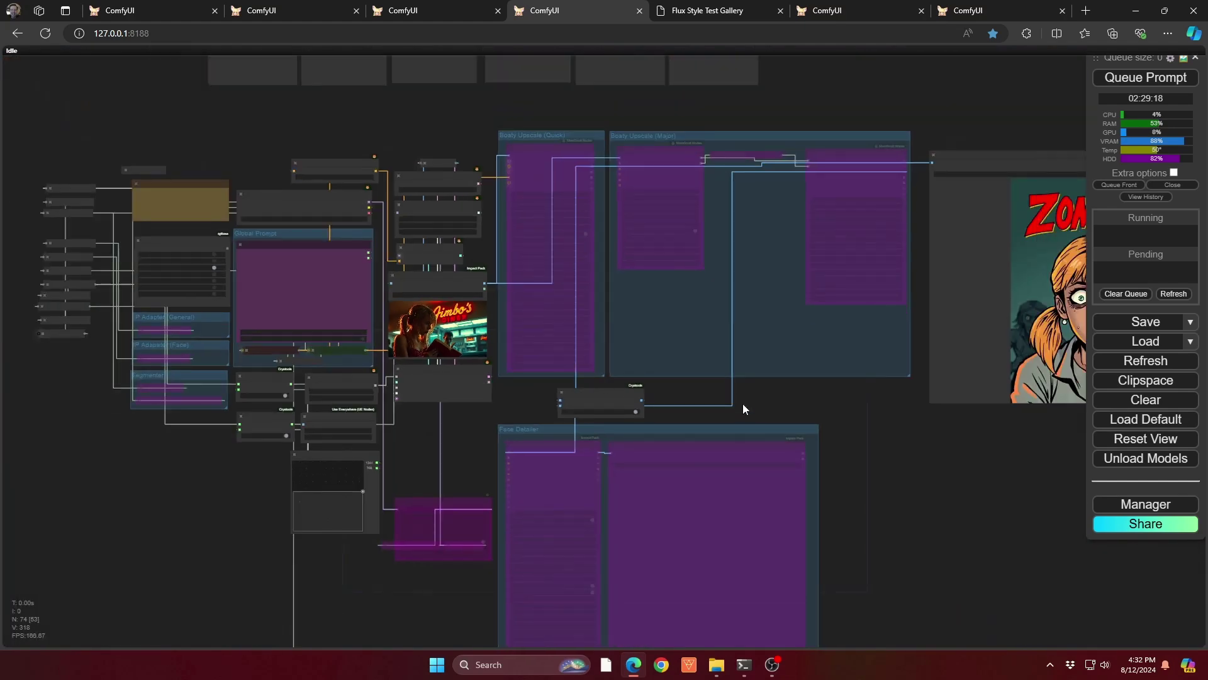
Center the ZOMBIES comic image, pan back, then switch to the Flux Style Test Gallery with Ctrl+Tab
{"action": "left_click_drag", "start_coordinate": [804, 399], "coordinate": [407, 415]}
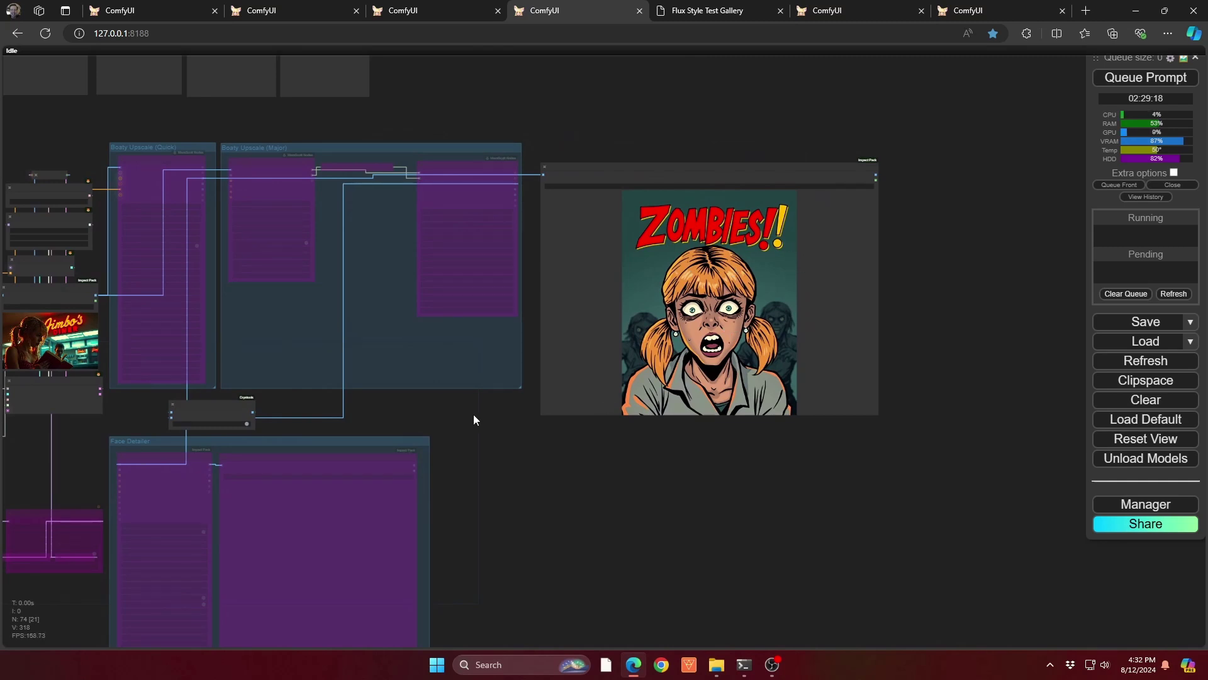
{"action": "left_click_drag", "start_coordinate": [474, 420], "coordinate": [764, 465]}
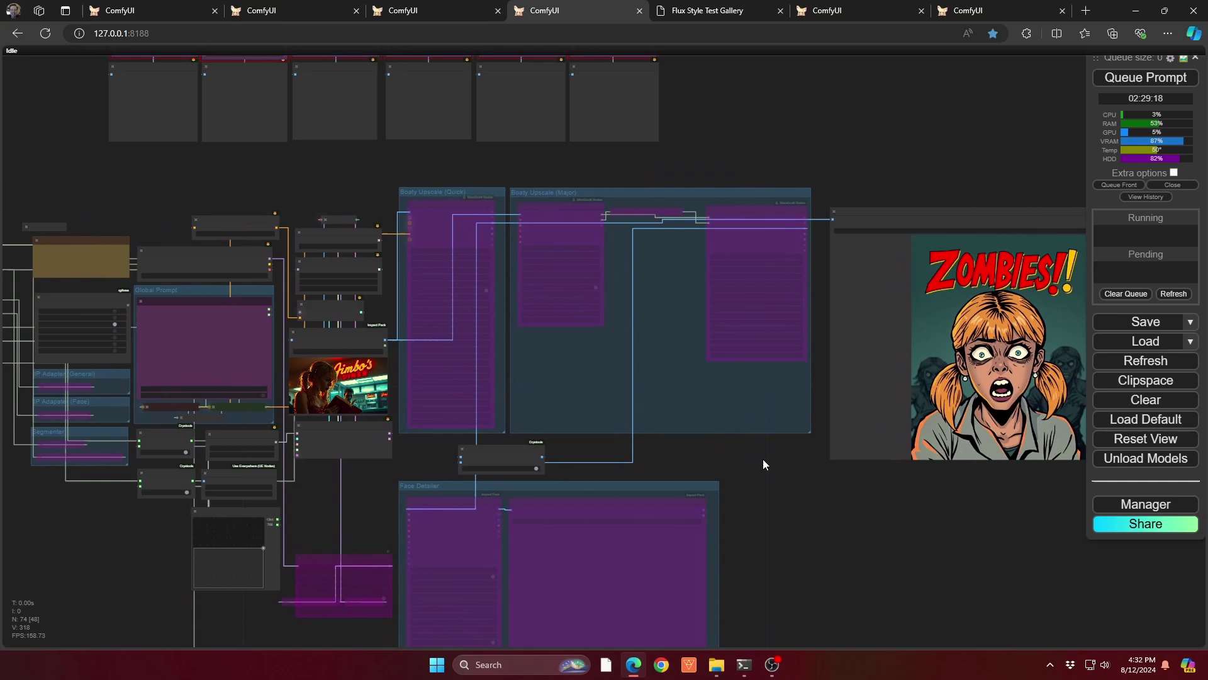
{"action": "key", "text": "ctrl+Tab"}
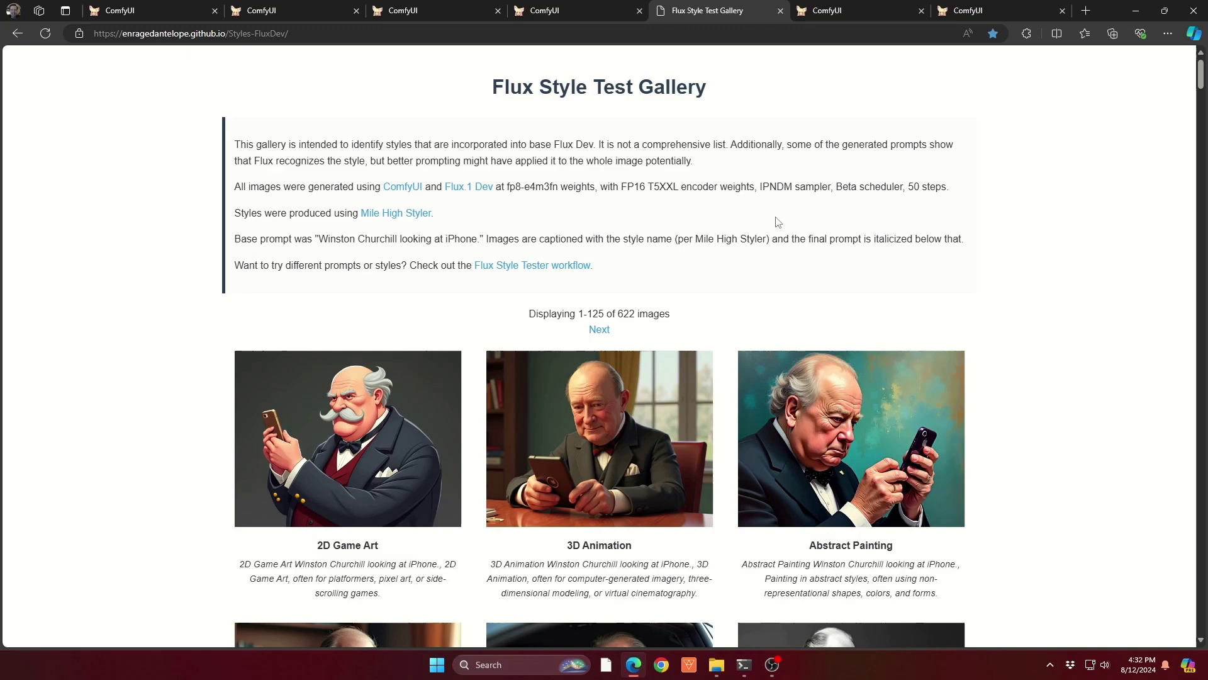
Browse the Winston Churchill style samples, return to the top, then go to the portrait workflow tab
{"action": "scroll", "coordinate": [774, 222], "scroll_direction": "down", "scroll_amount": 5}
{"action": "scroll", "coordinate": [773, 218], "scroll_direction": "down", "scroll_amount": 10}
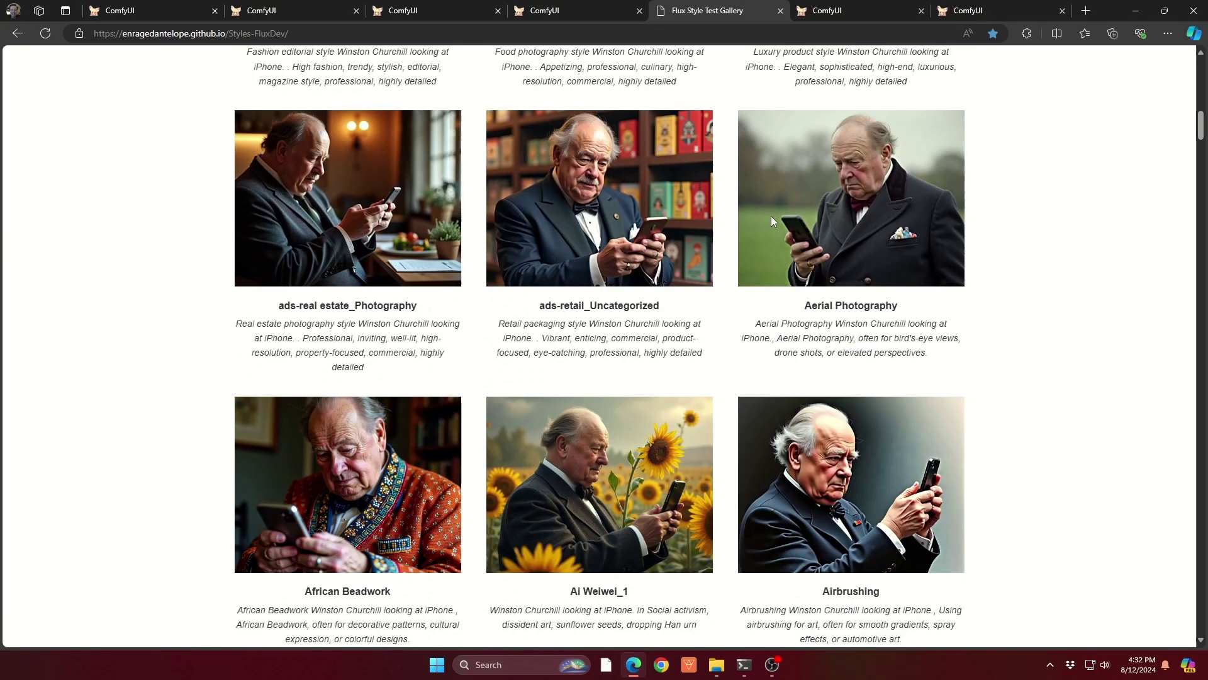
{"action": "scroll", "coordinate": [771, 216], "scroll_direction": "down", "scroll_amount": 5}
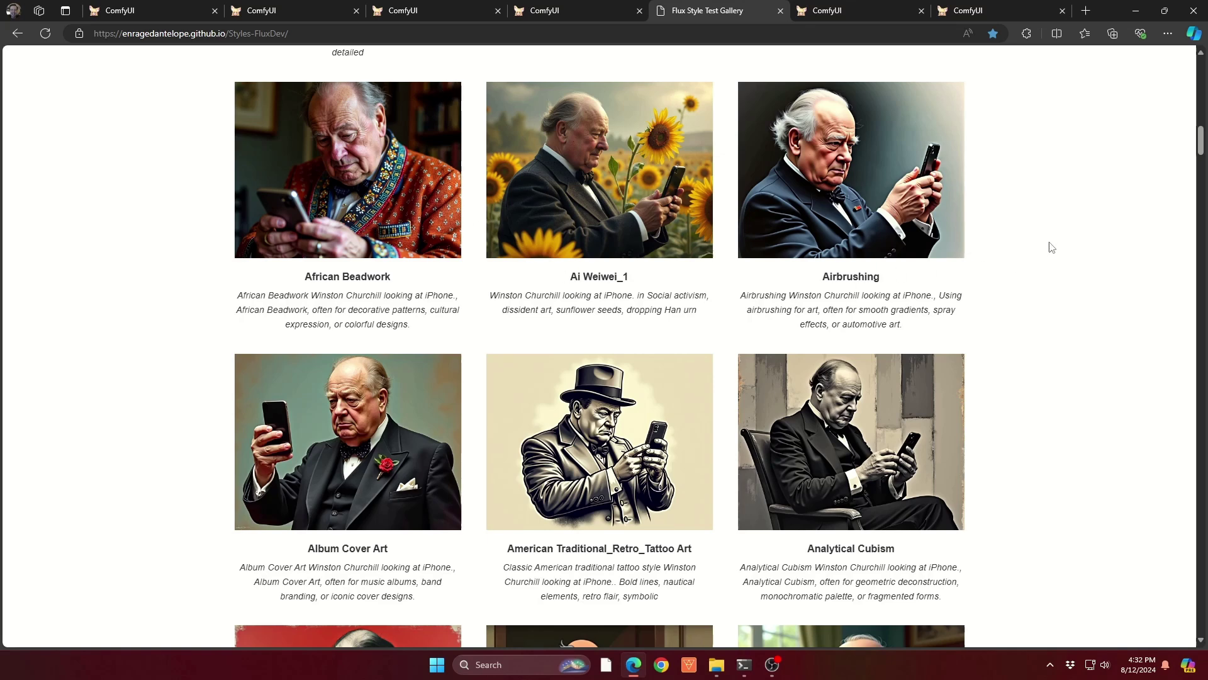
{"action": "scroll", "coordinate": [1048, 247], "scroll_direction": "down", "scroll_amount": 8}
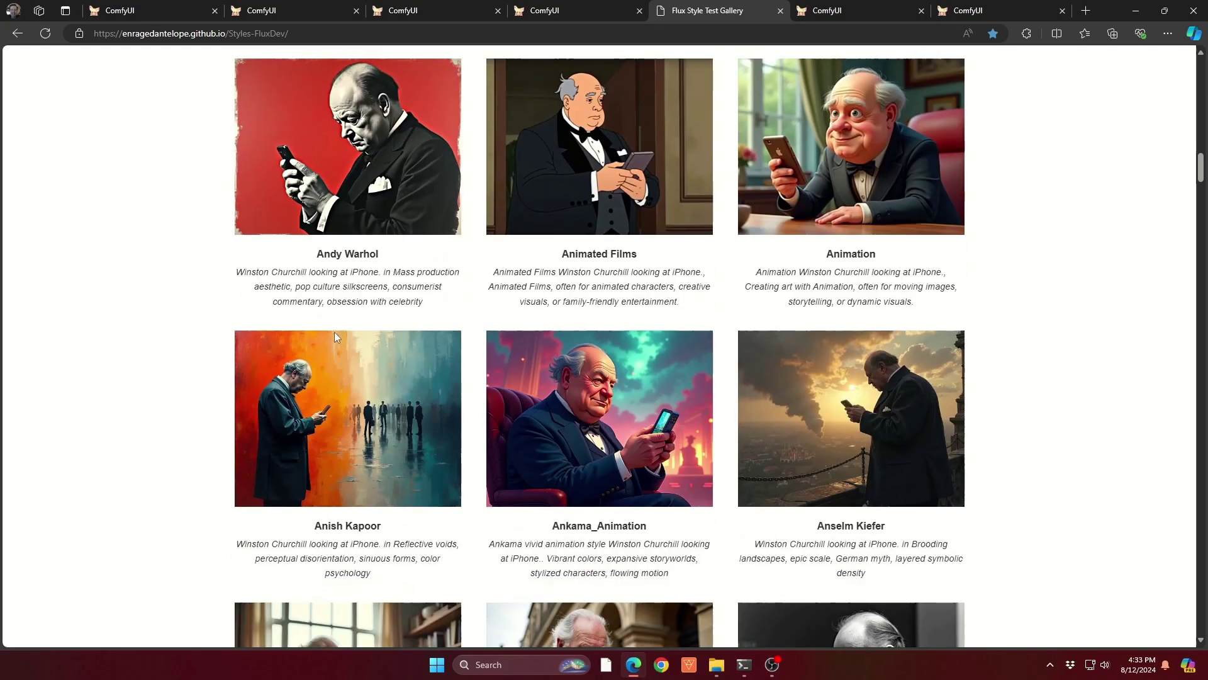
{"action": "scroll", "coordinate": [659, 350], "scroll_direction": "down", "scroll_amount": 13}
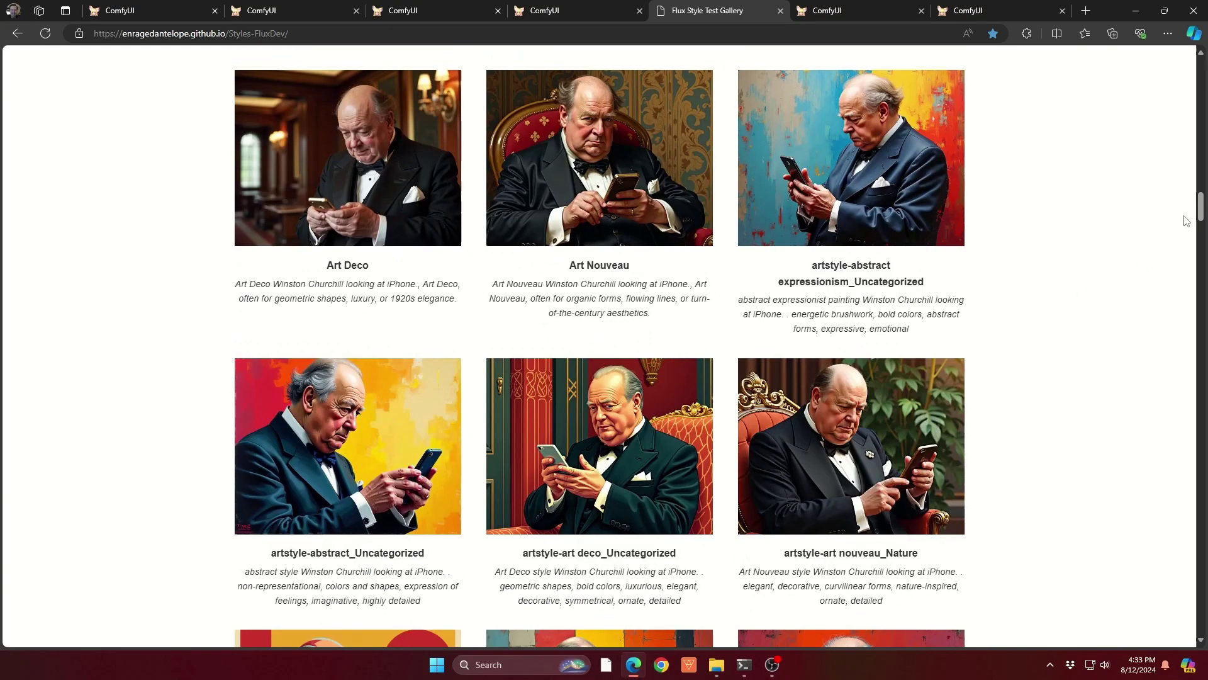
{"action": "mouse_move", "coordinate": [1200, 202]}
{"action": "left_mouse_down"}
{"action": "mouse_move", "coordinate": [1200, 458]}
{"action": "mouse_move", "coordinate": [1200, 207]}
{"action": "mouse_move", "coordinate": [1178, 64]}
{"action": "left_mouse_up"}
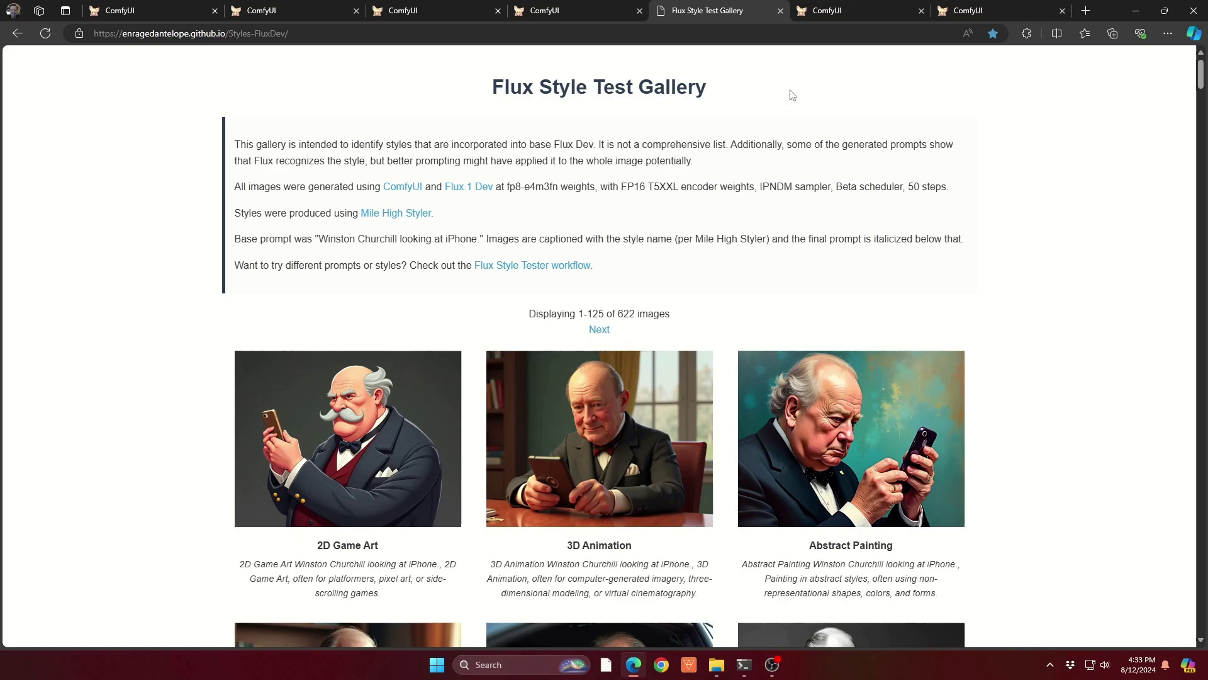
{"action": "left_click", "coordinate": [827, 10]}
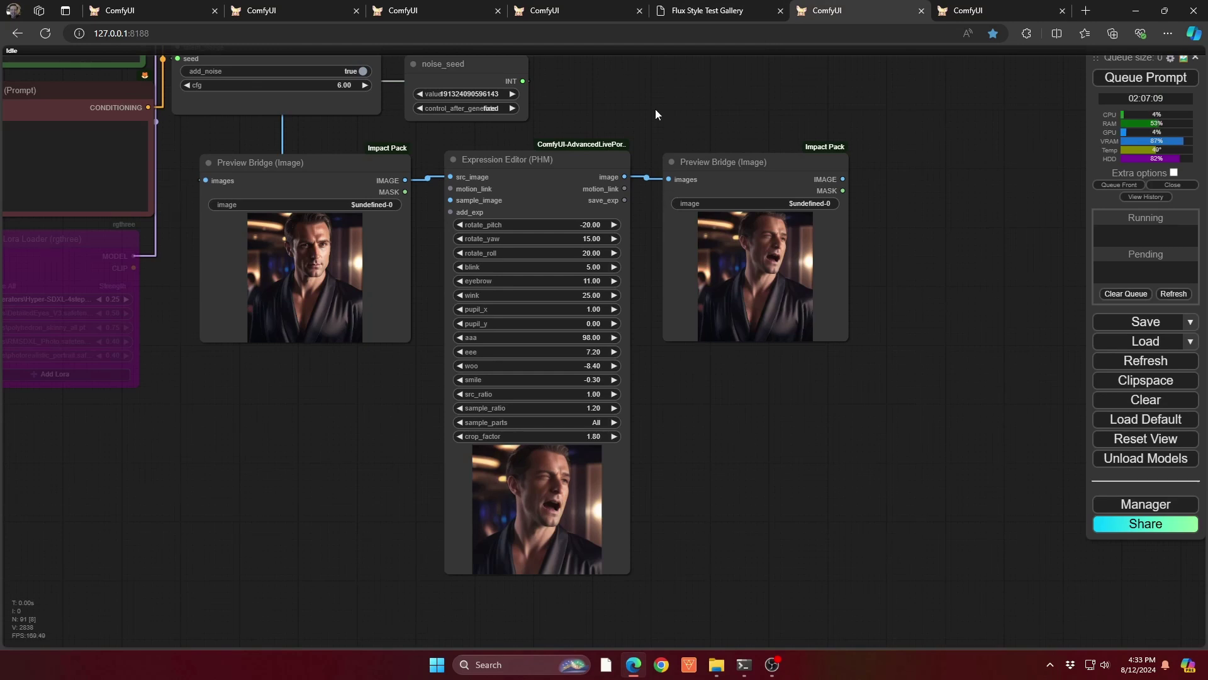
{"action": "left_click_drag", "start_coordinate": [655, 108], "coordinate": [840, 194]}
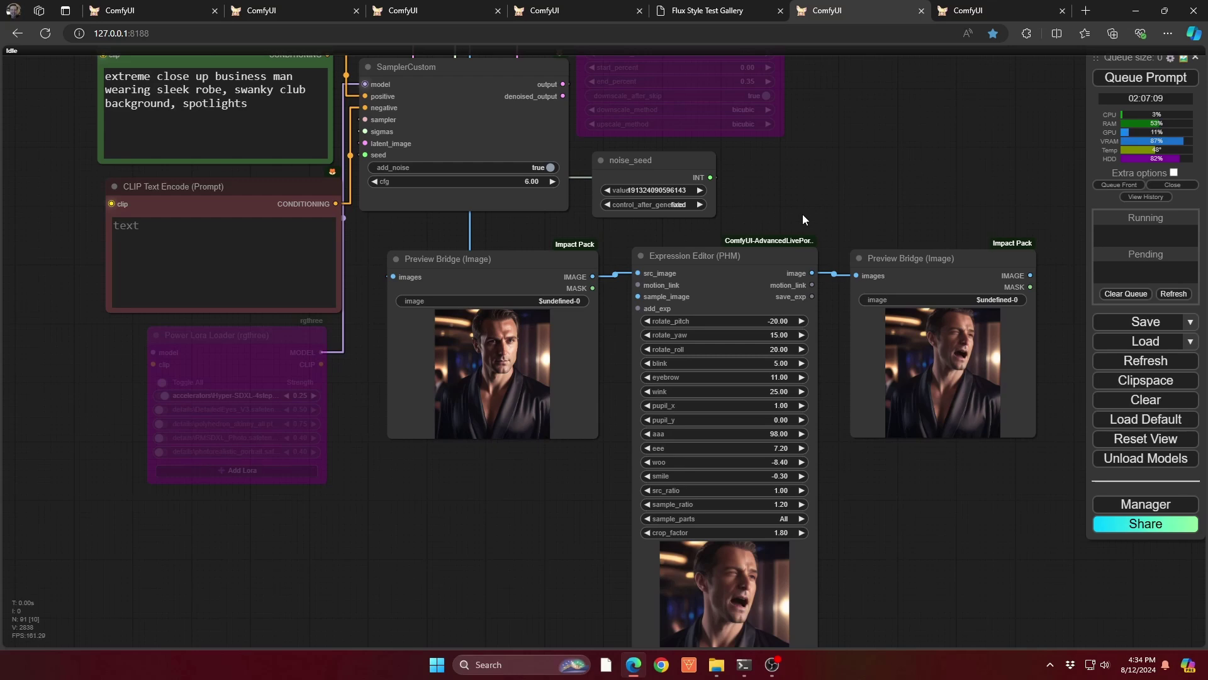
{"action": "scroll", "coordinate": [803, 214], "scroll_direction": "up", "scroll_amount": 12}
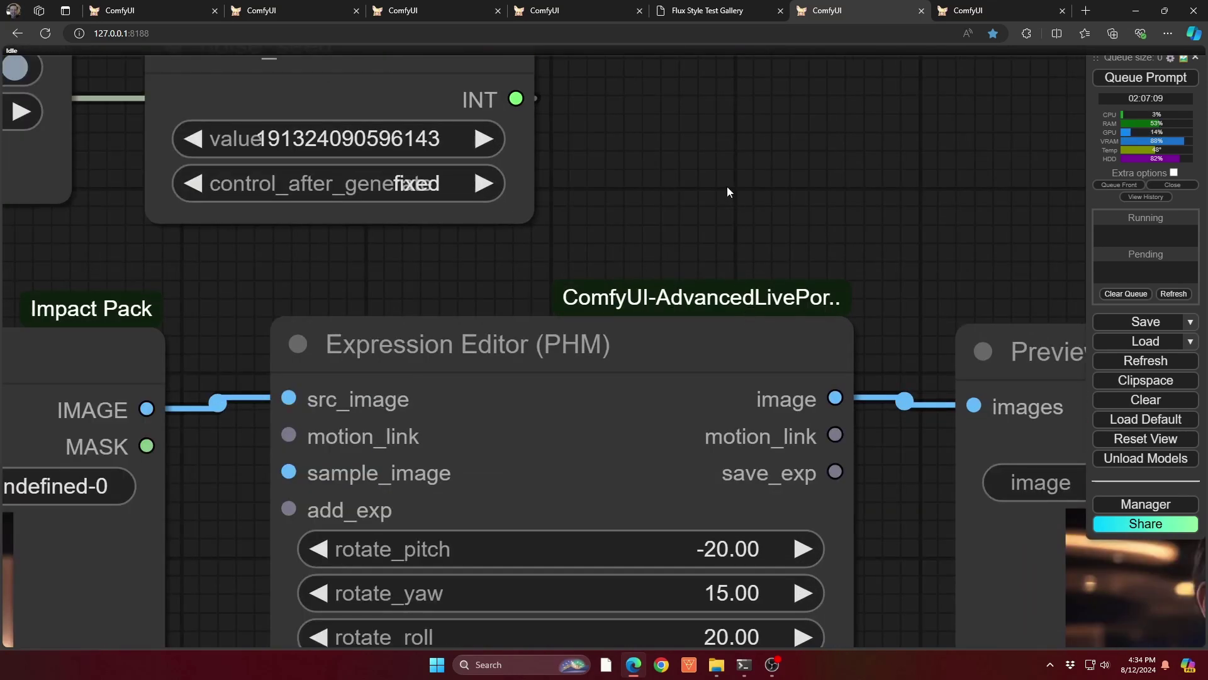
{"action": "scroll", "coordinate": [732, 186], "scroll_direction": "down", "scroll_amount": 9}
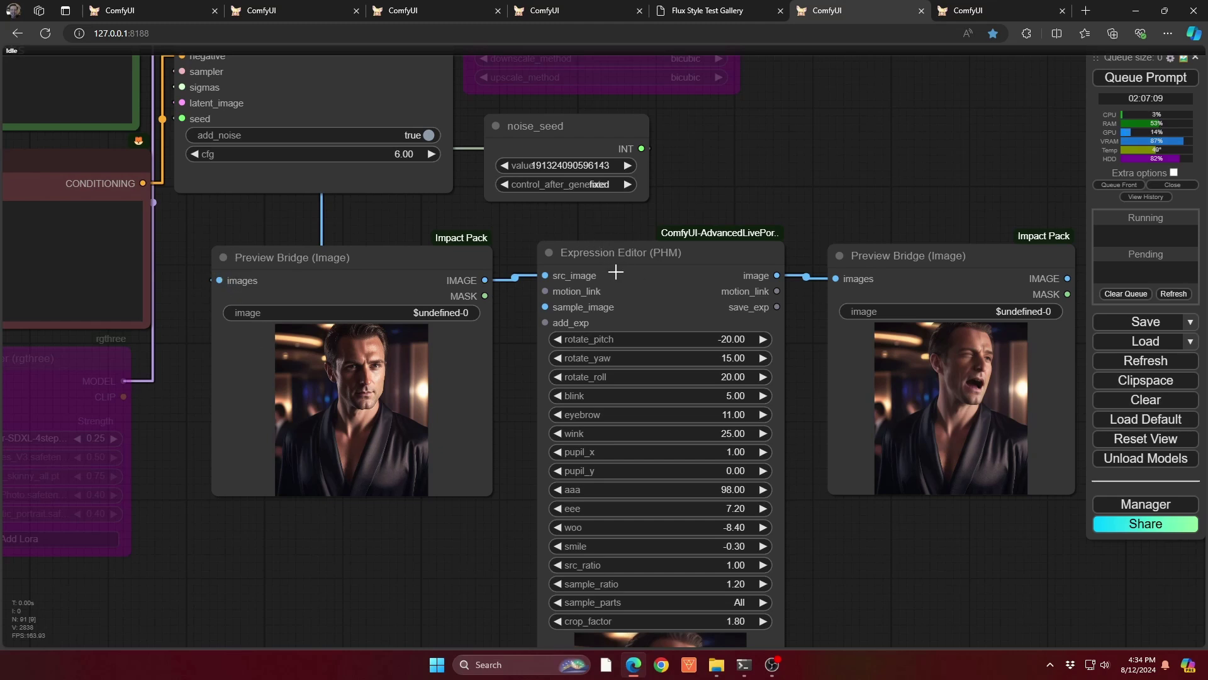
{"action": "left_click_drag", "start_coordinate": [528, 389], "coordinate": [304, 195]}
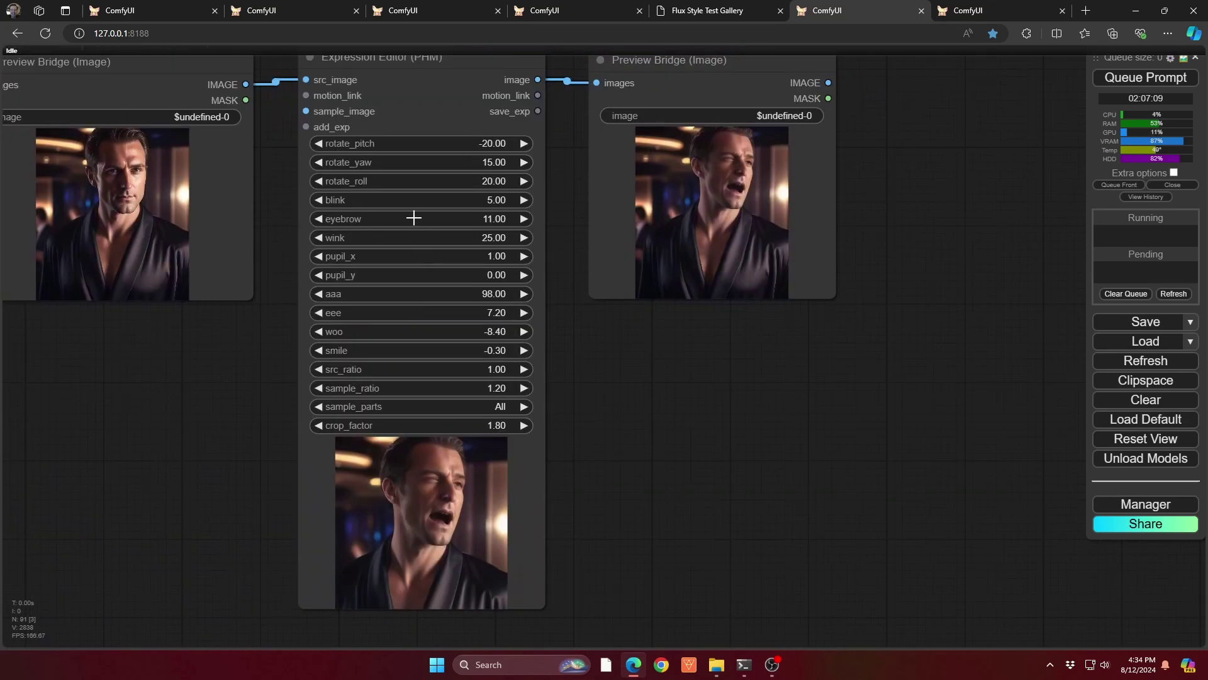
{"action": "scroll", "coordinate": [413, 214], "scroll_direction": "up", "scroll_amount": 5}
{"action": "scroll", "coordinate": [413, 219], "scroll_direction": "down", "scroll_amount": 1}
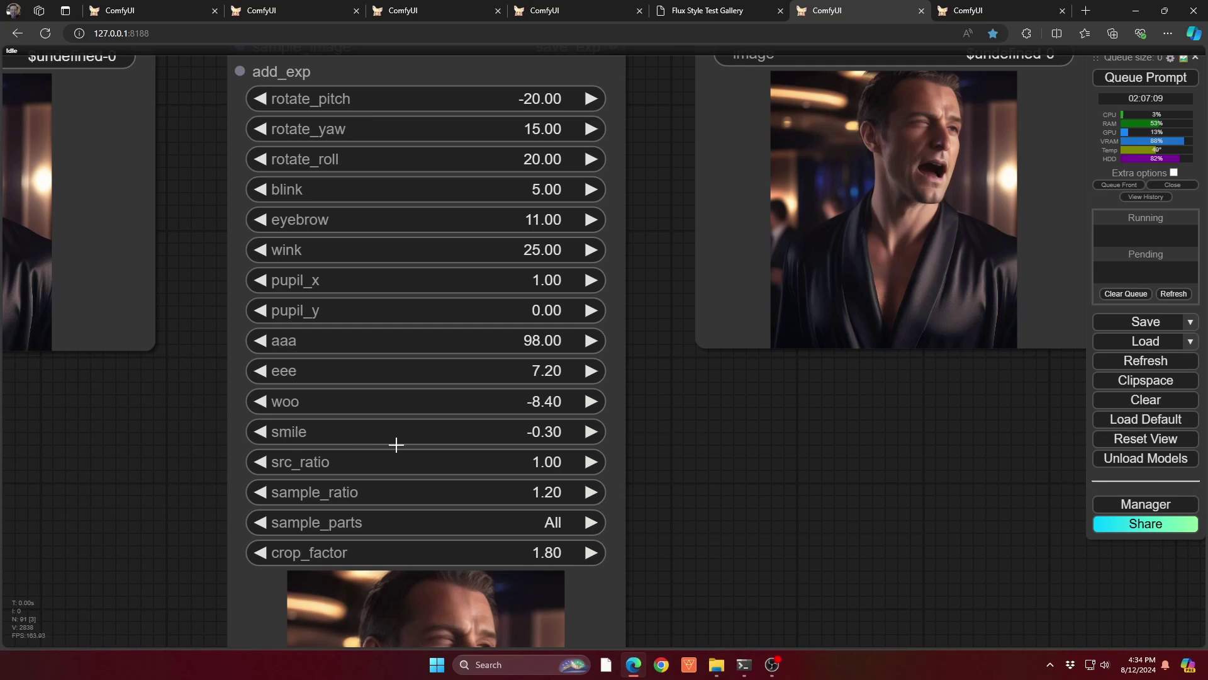
{"action": "left_click_drag", "start_coordinate": [721, 492], "coordinate": [700, 277]}
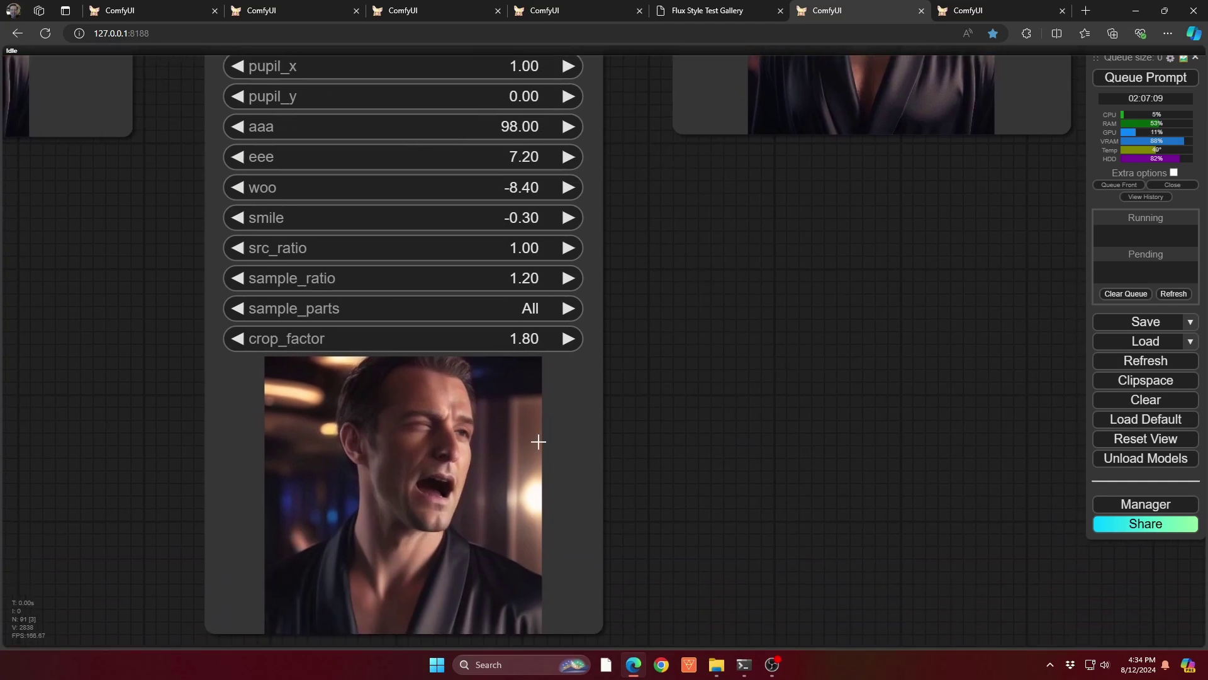
{"action": "left_click_drag", "start_coordinate": [682, 317], "coordinate": [755, 420]}
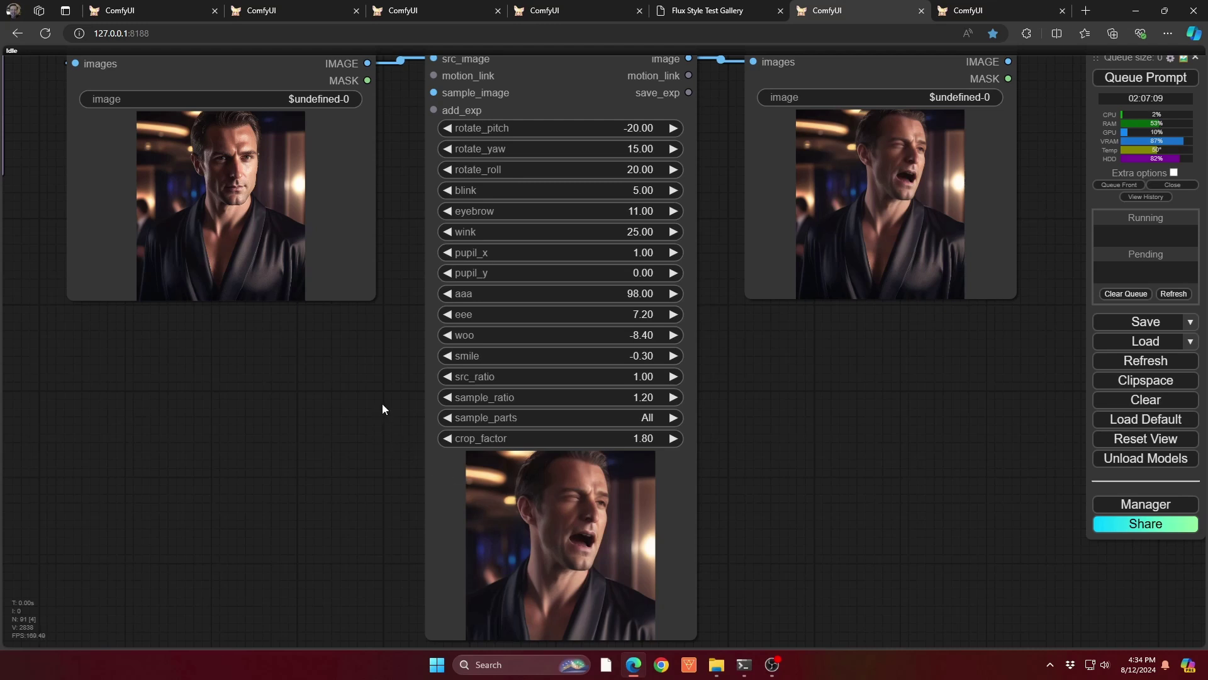
{"action": "left_click_drag", "start_coordinate": [818, 388], "coordinate": [693, 493]}
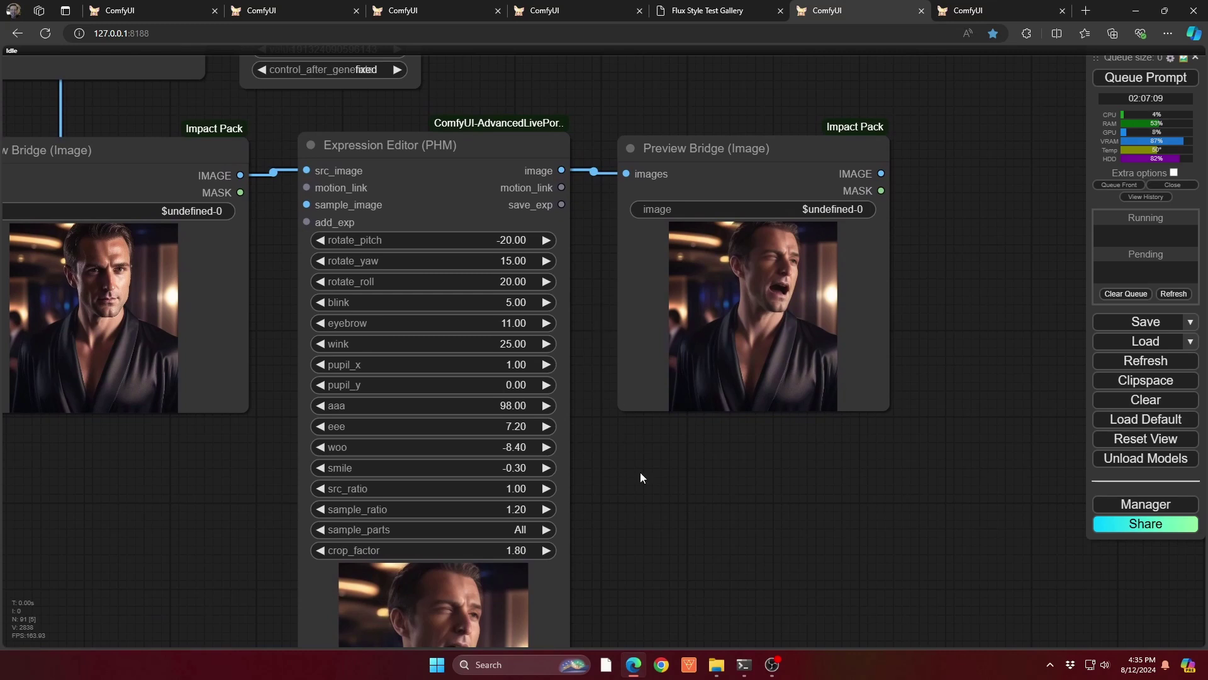
{"action": "left_click_drag", "start_coordinate": [661, 496], "coordinate": [827, 402]}
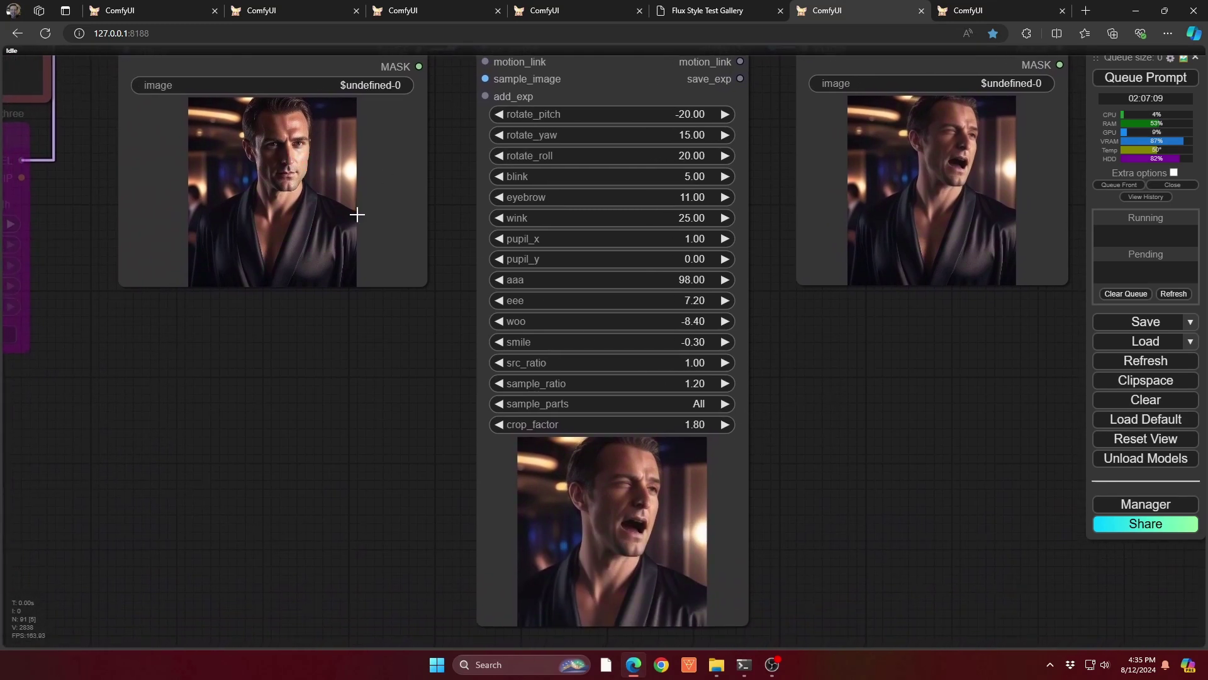
{"action": "scroll", "coordinate": [272, 158], "scroll_direction": "up", "scroll_amount": 3}
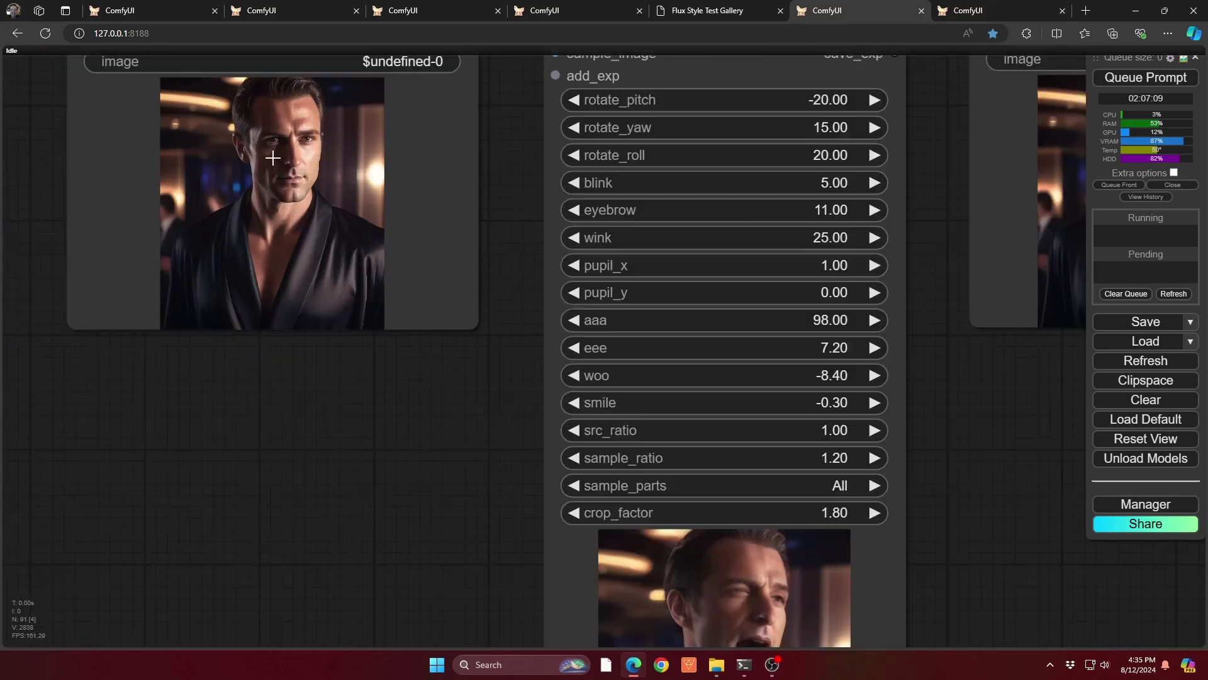
{"action": "scroll", "coordinate": [272, 158], "scroll_direction": "up", "scroll_amount": 7}
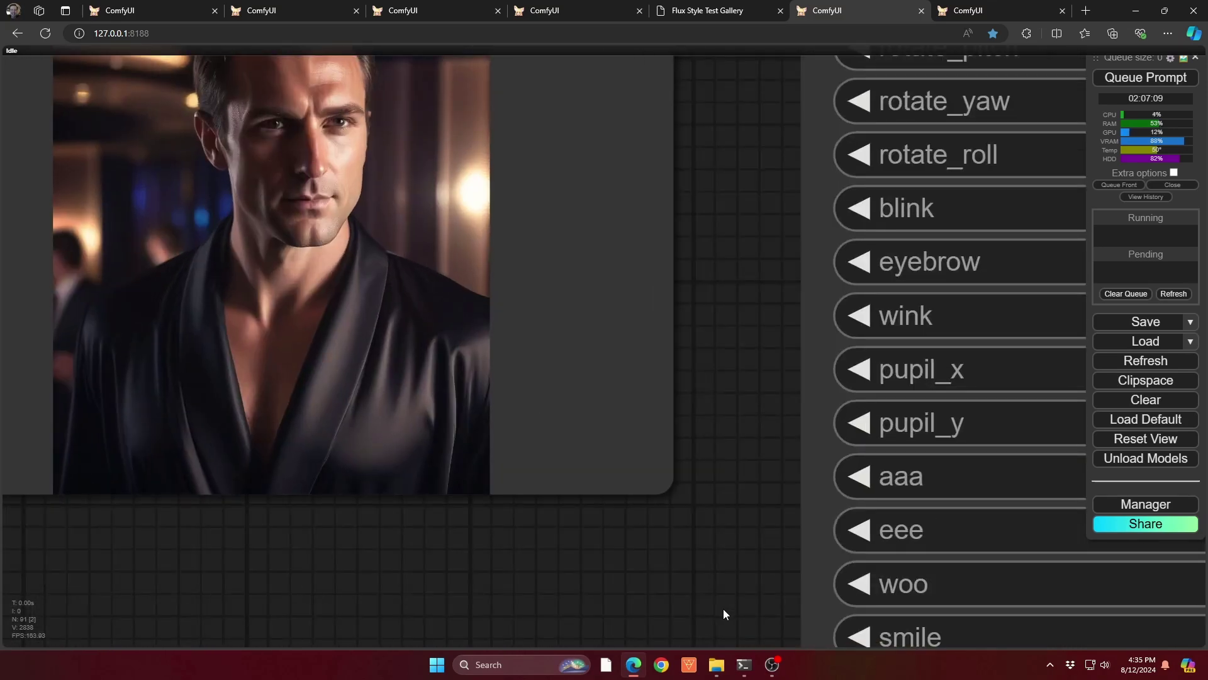
{"action": "left_click_drag", "start_coordinate": [723, 614], "coordinate": [188, 160]}
{"action": "left_click_drag", "start_coordinate": [1006, 588], "coordinate": [727, 442]}
{"action": "scroll", "coordinate": [655, 410], "scroll_direction": "down", "scroll_amount": 3}
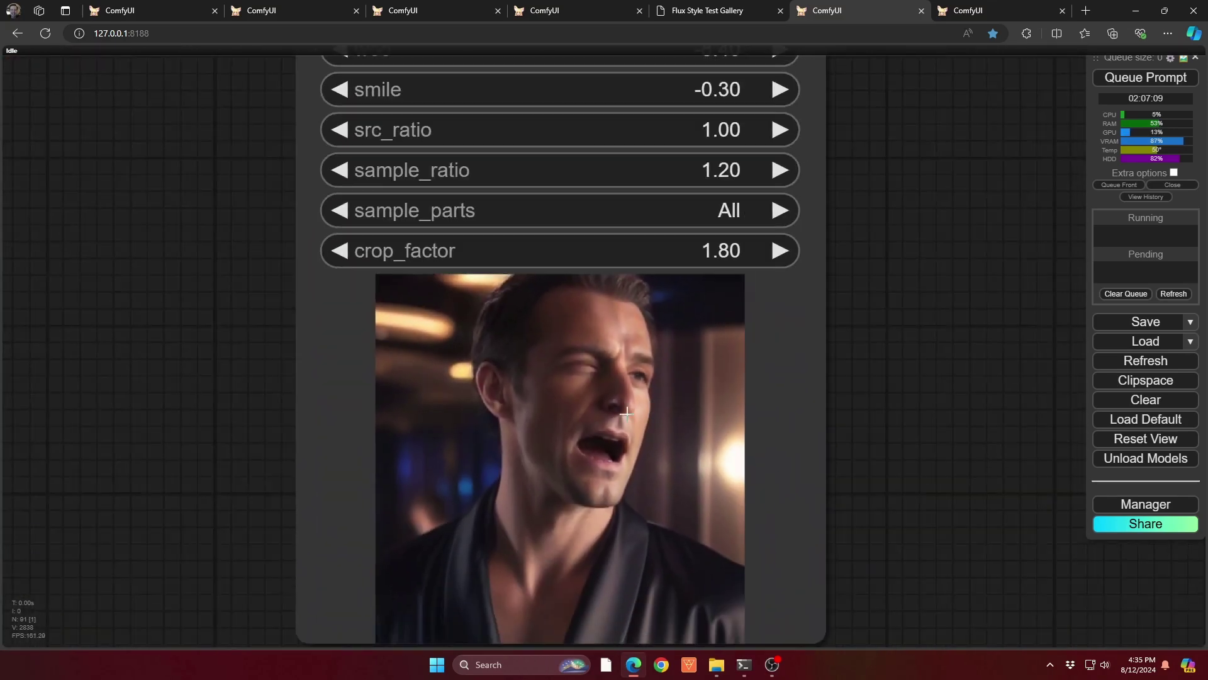
{"action": "left_click_drag", "start_coordinate": [930, 391], "coordinate": [706, 628]}
{"action": "scroll", "coordinate": [707, 628], "scroll_direction": "down", "scroll_amount": 5}
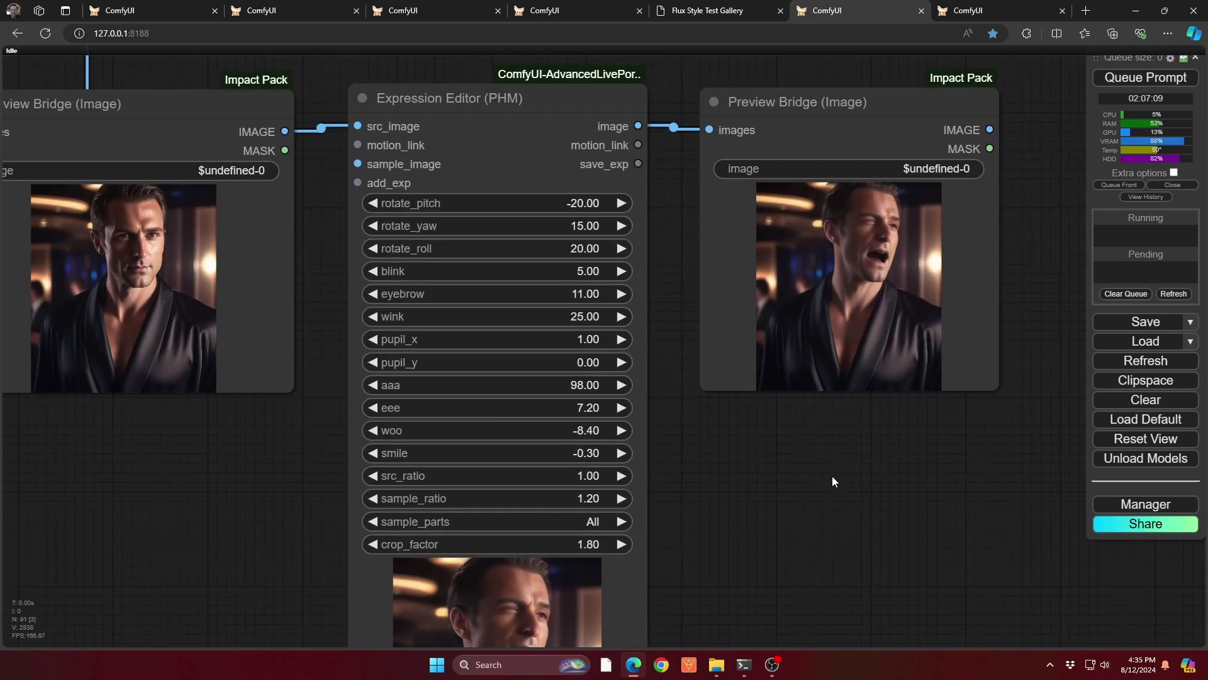
{"action": "left_click_drag", "start_coordinate": [832, 476], "coordinate": [709, 542]}
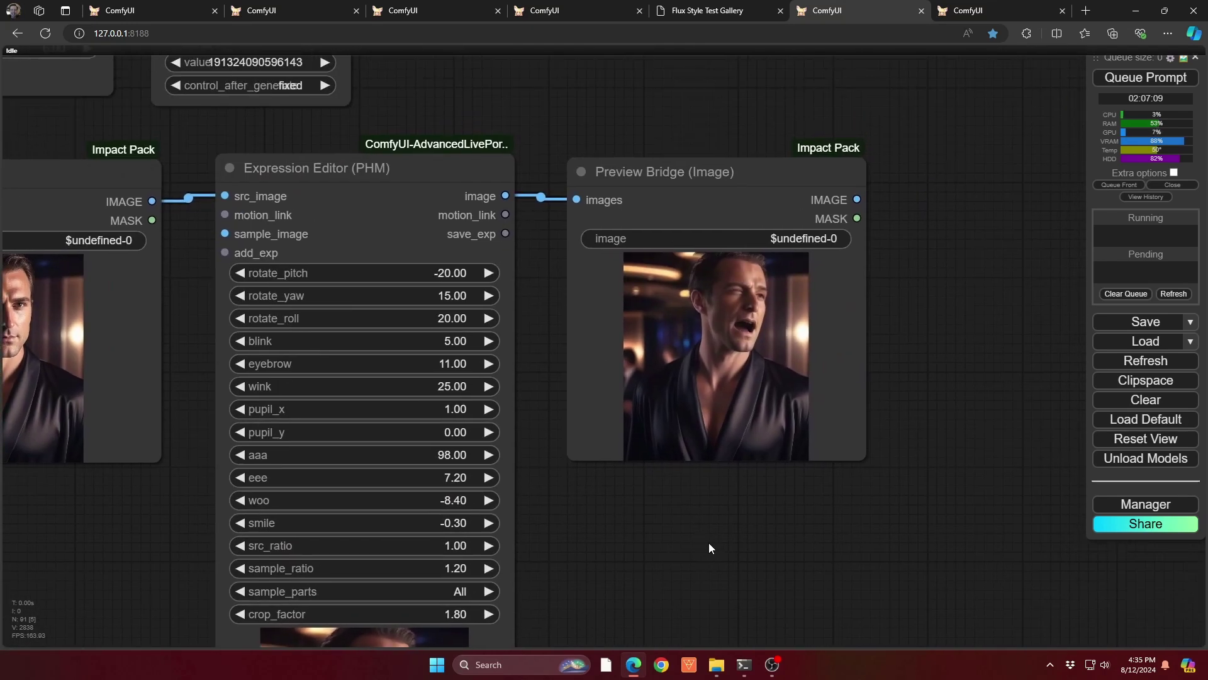